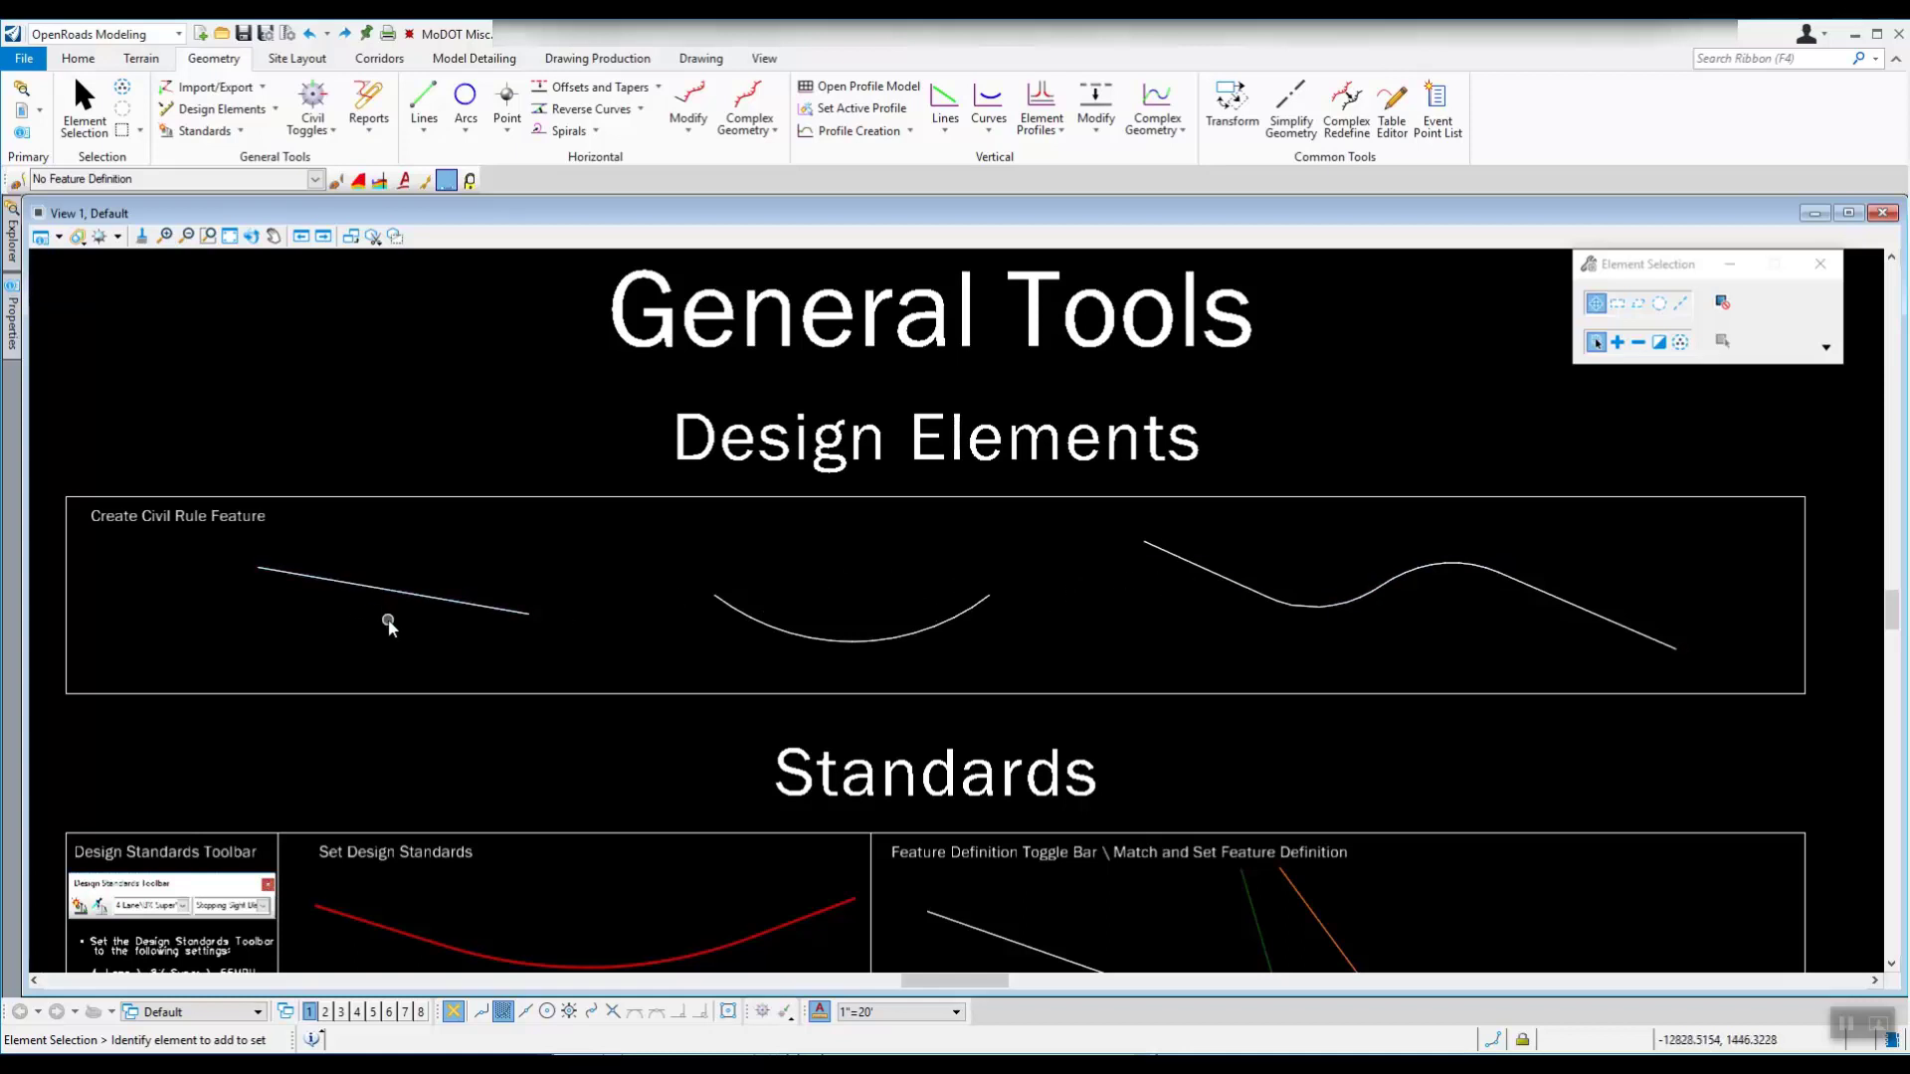
Select the straight line, the arc and the complex chain in turn to inspect each.
left_click(403, 594)
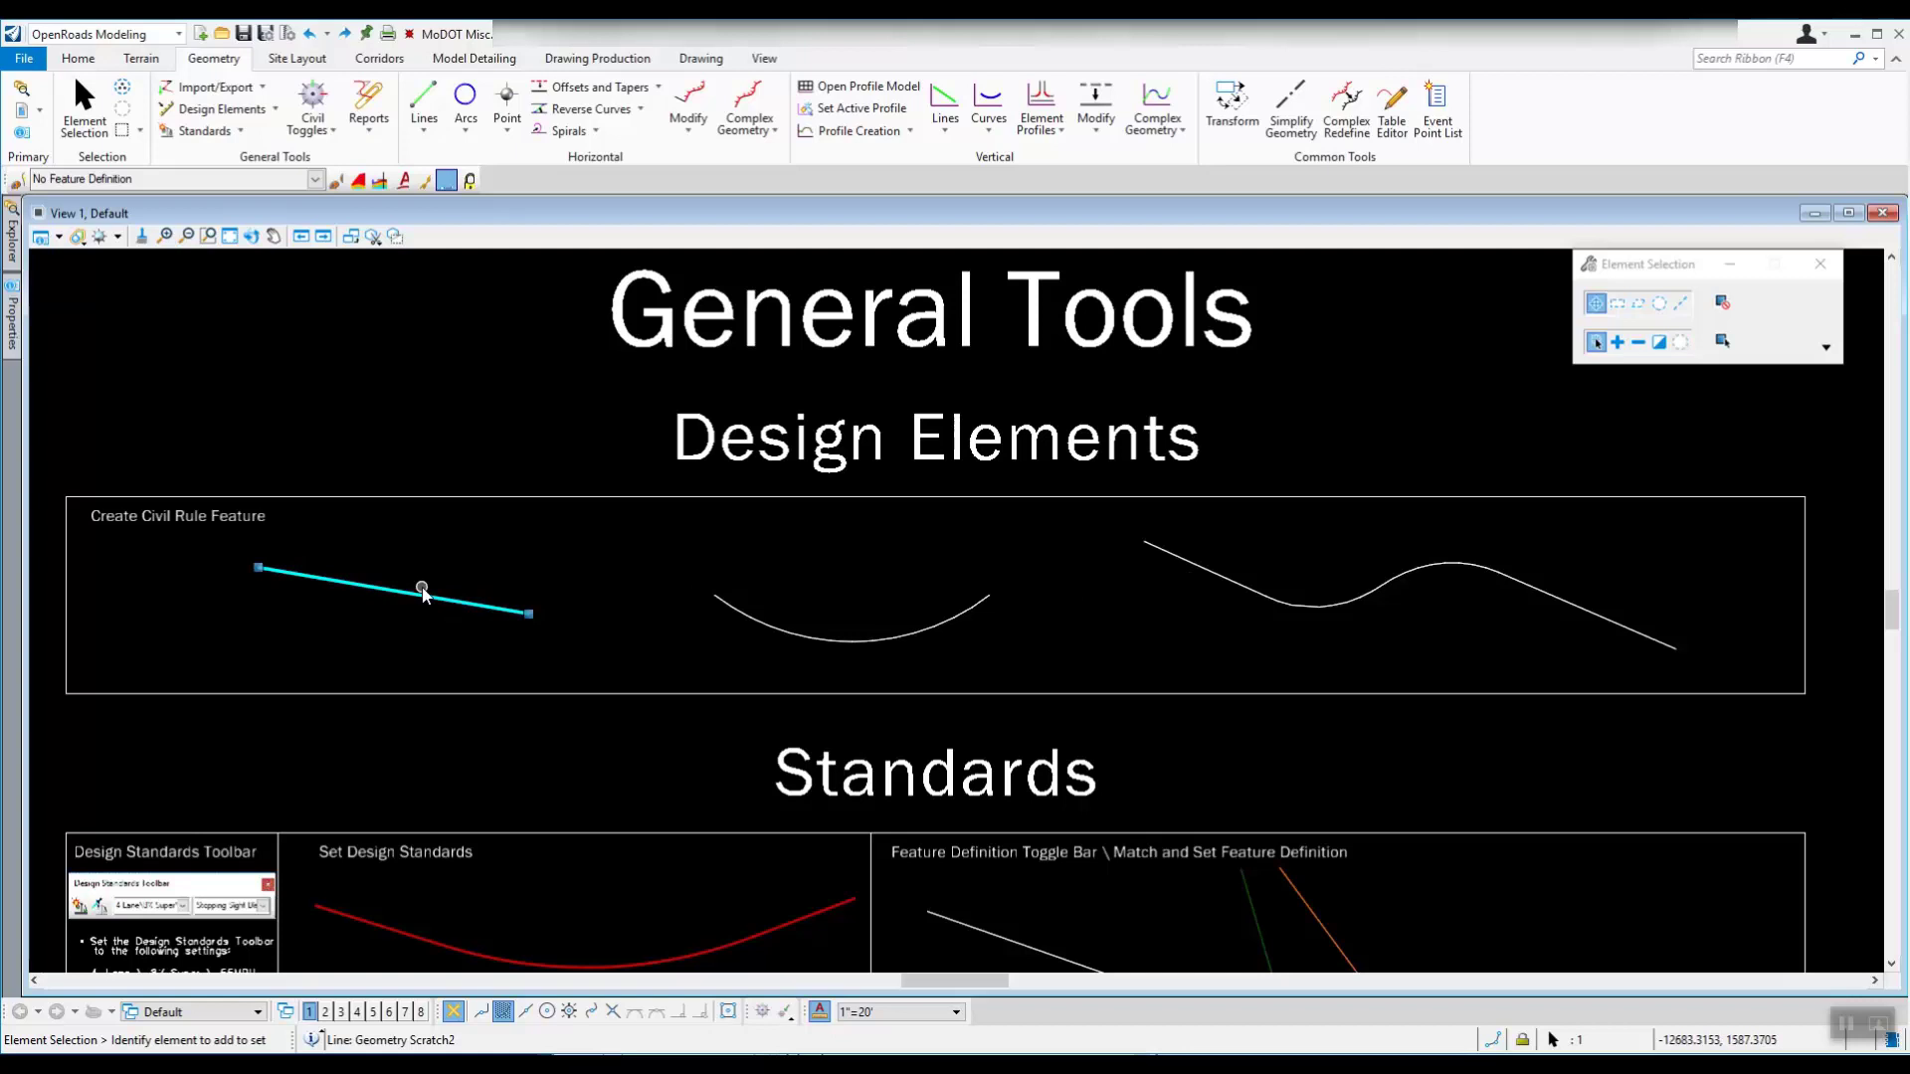
left_click(682, 647)
left_click(748, 615)
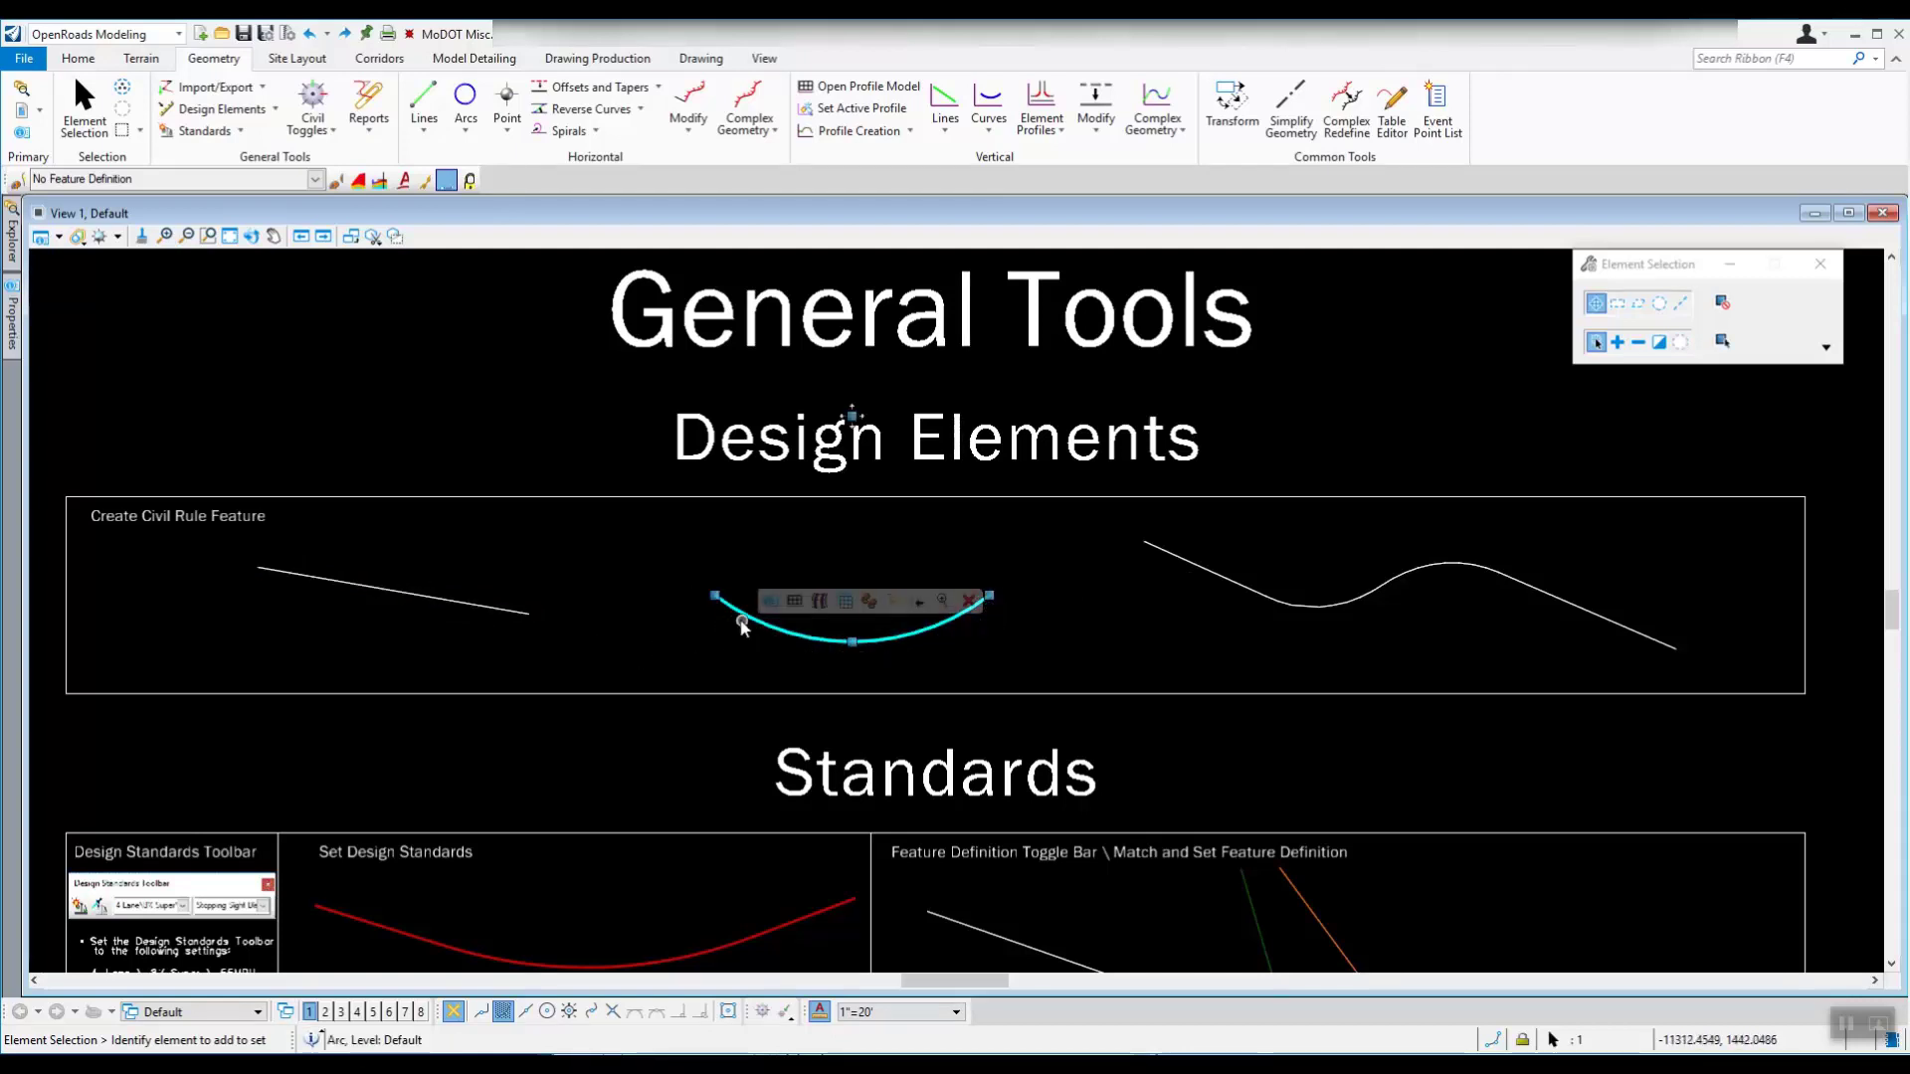
left_click(1181, 653)
left_click(1214, 581)
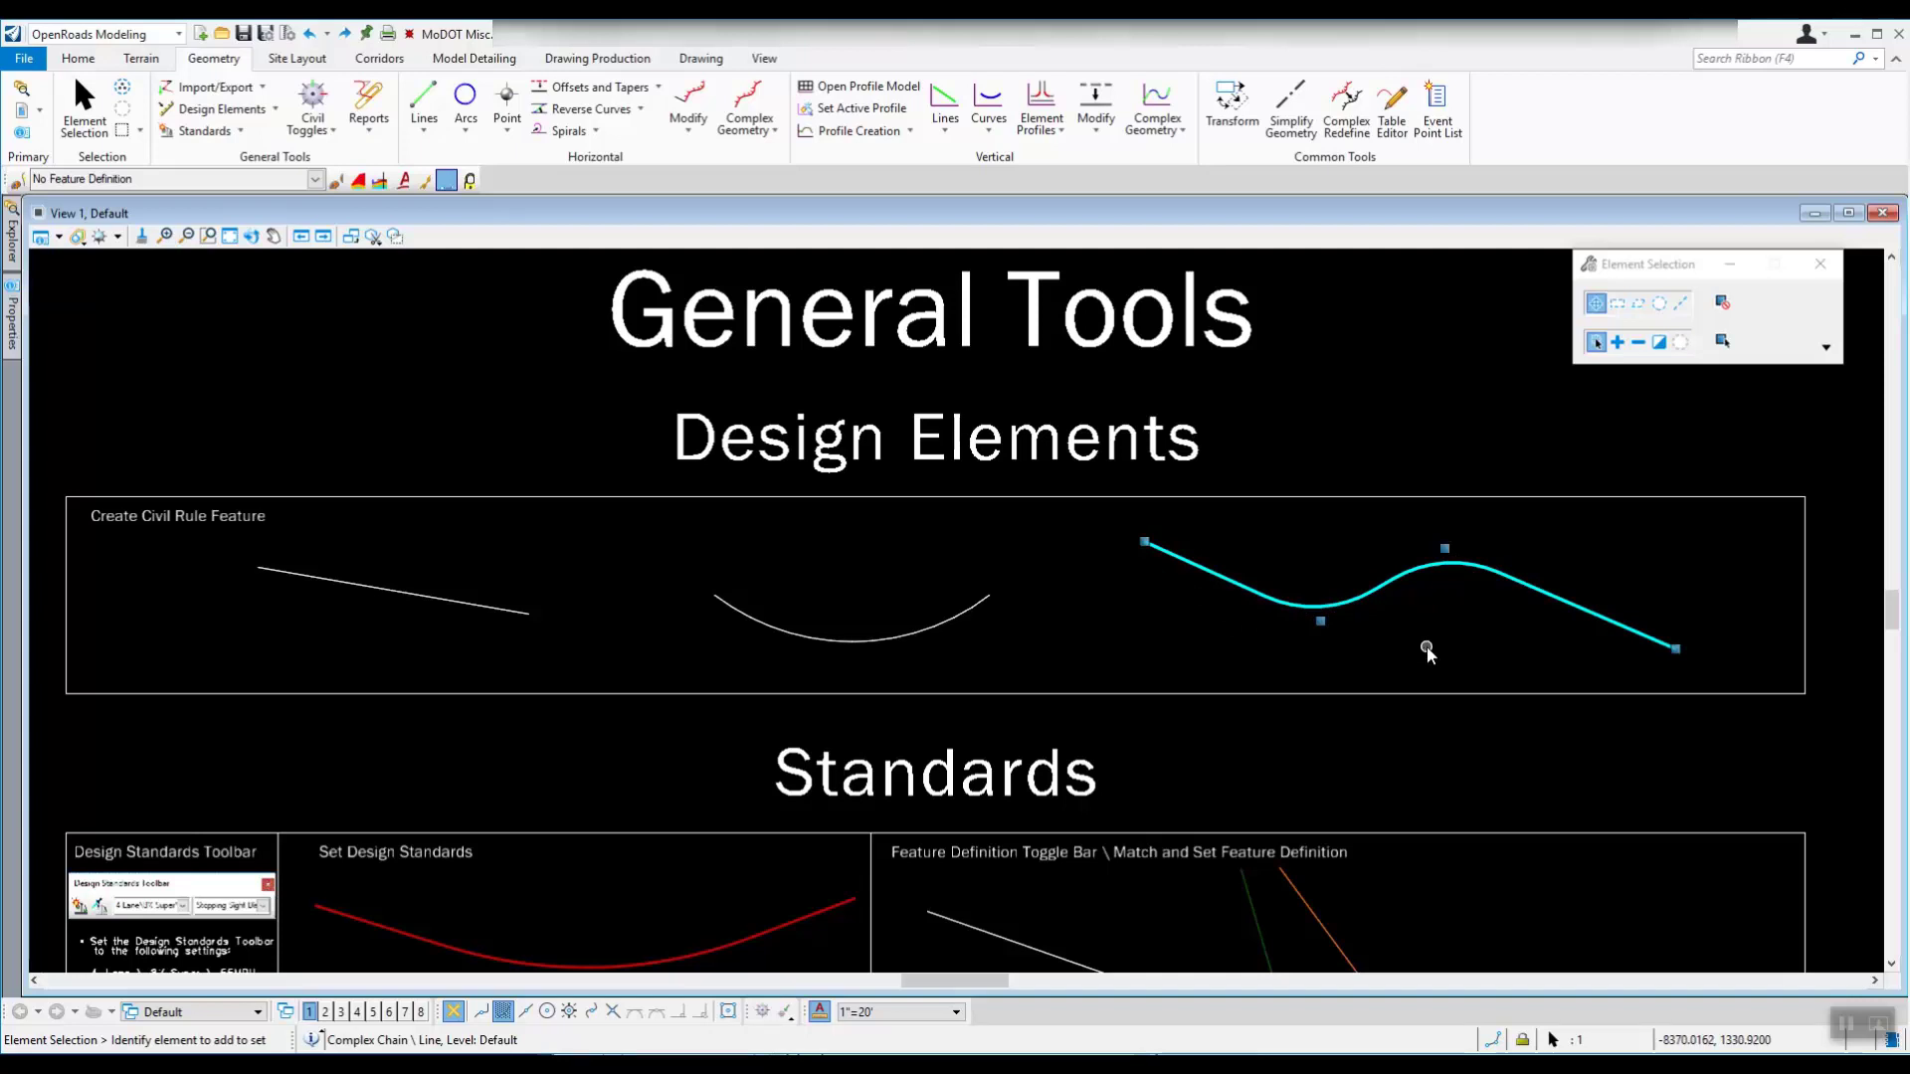
Recheck the line and complex chain, then bring up the Geometry Standards tools list.
left_click(1194, 648)
left_click(509, 614)
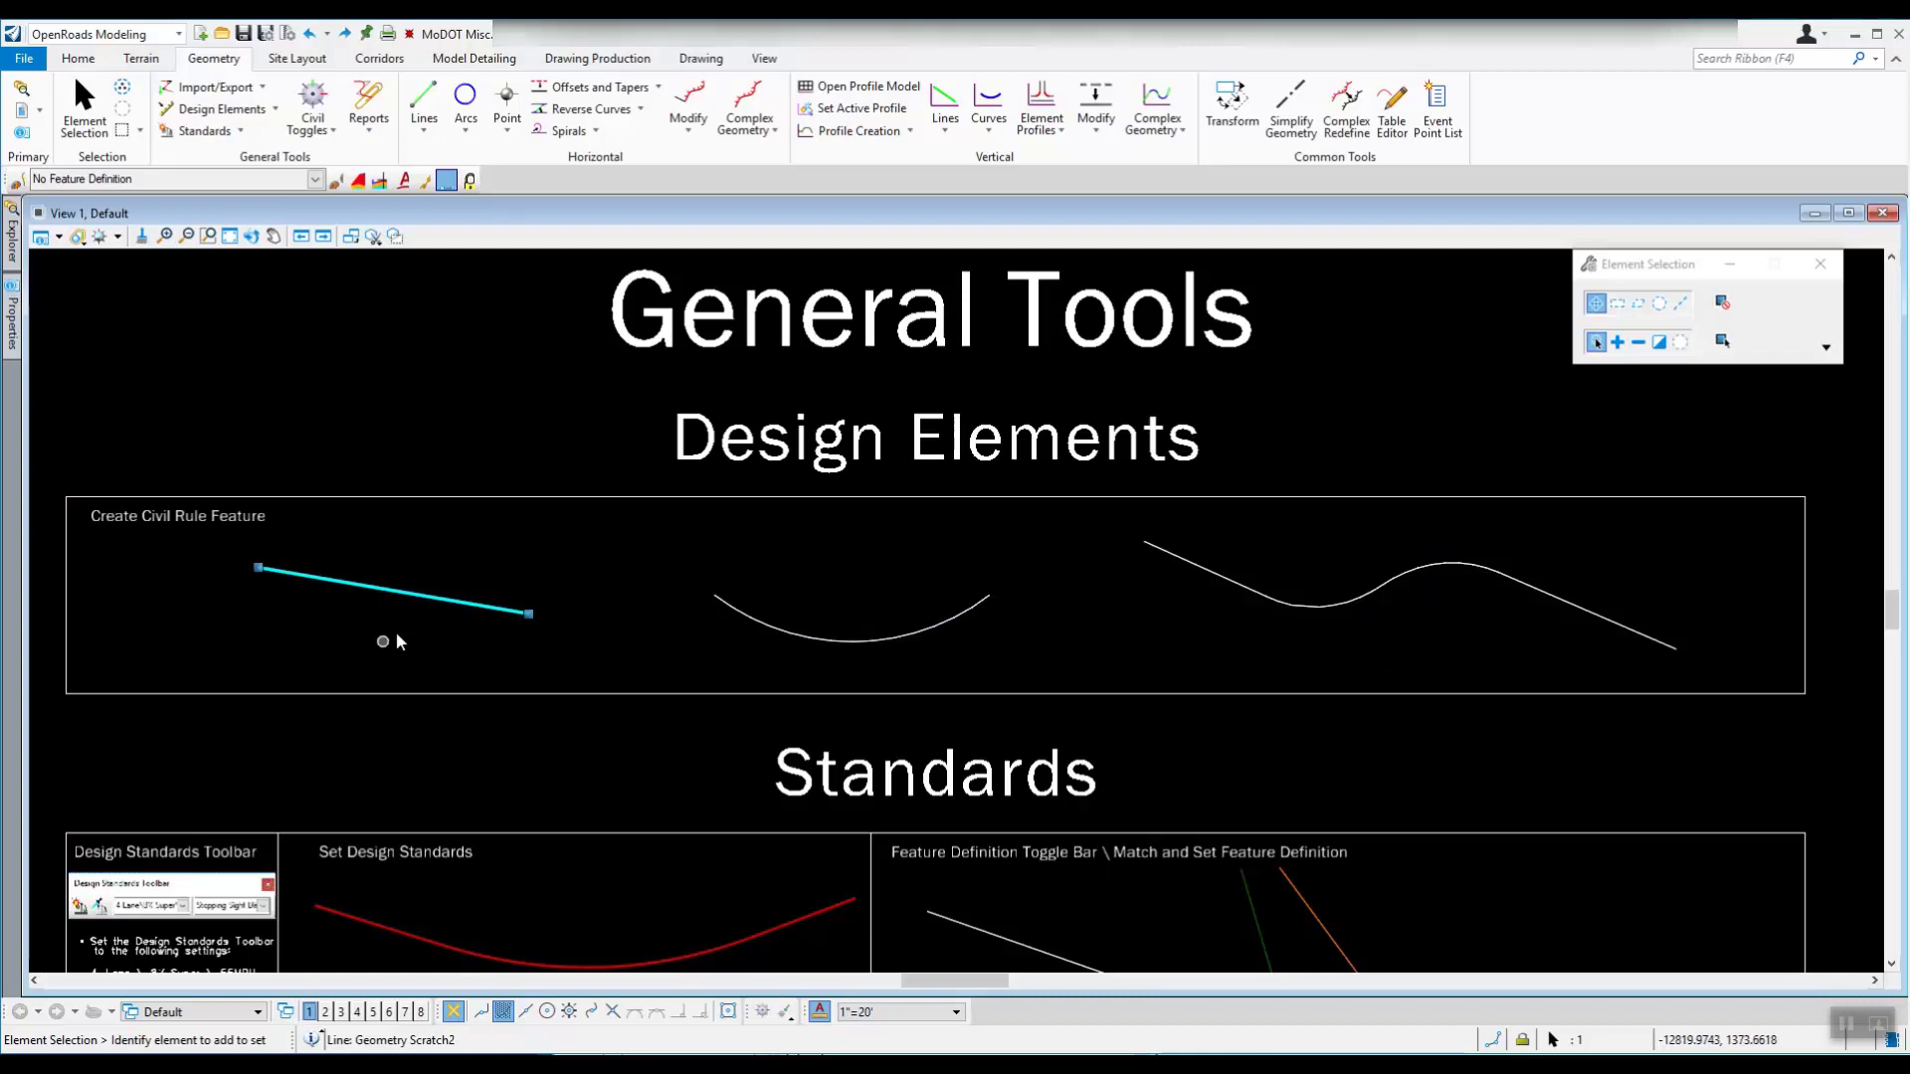
left_click(619, 649)
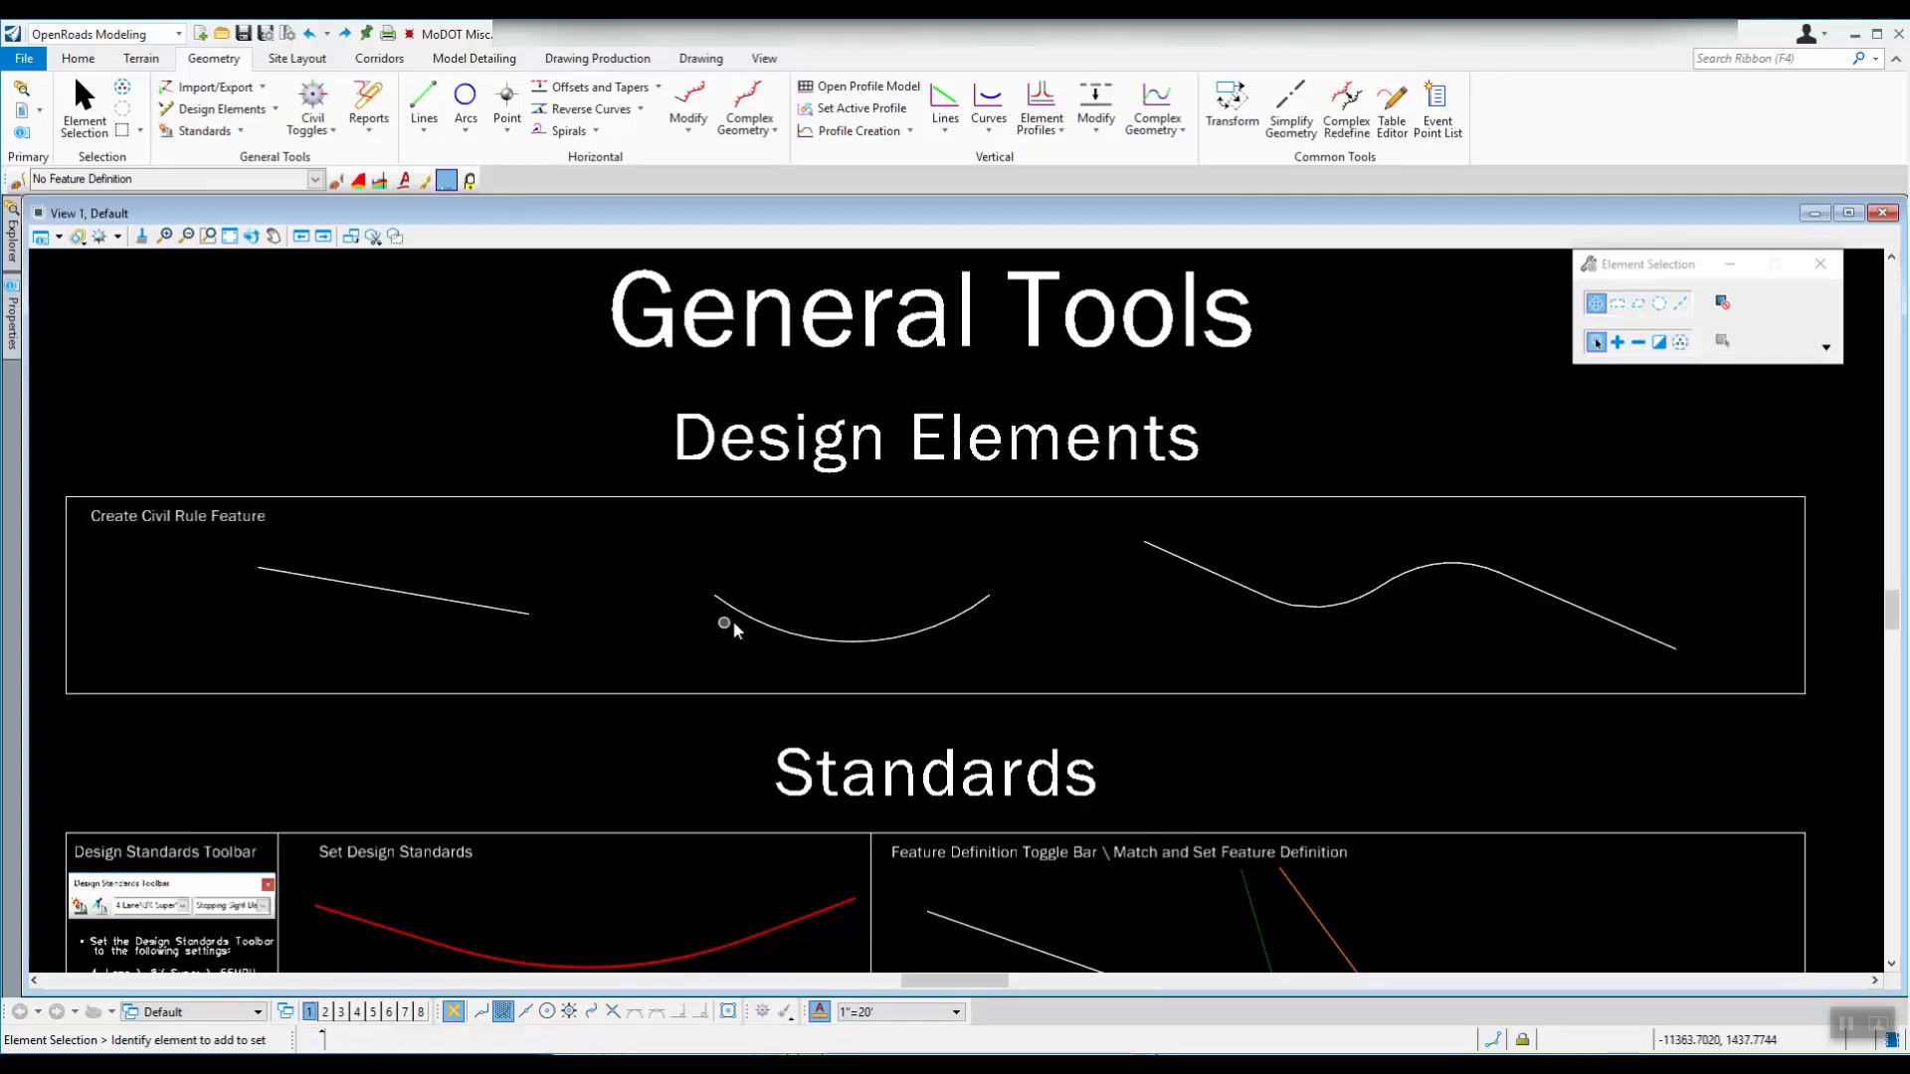
left_click(1237, 573)
left_click(1162, 642)
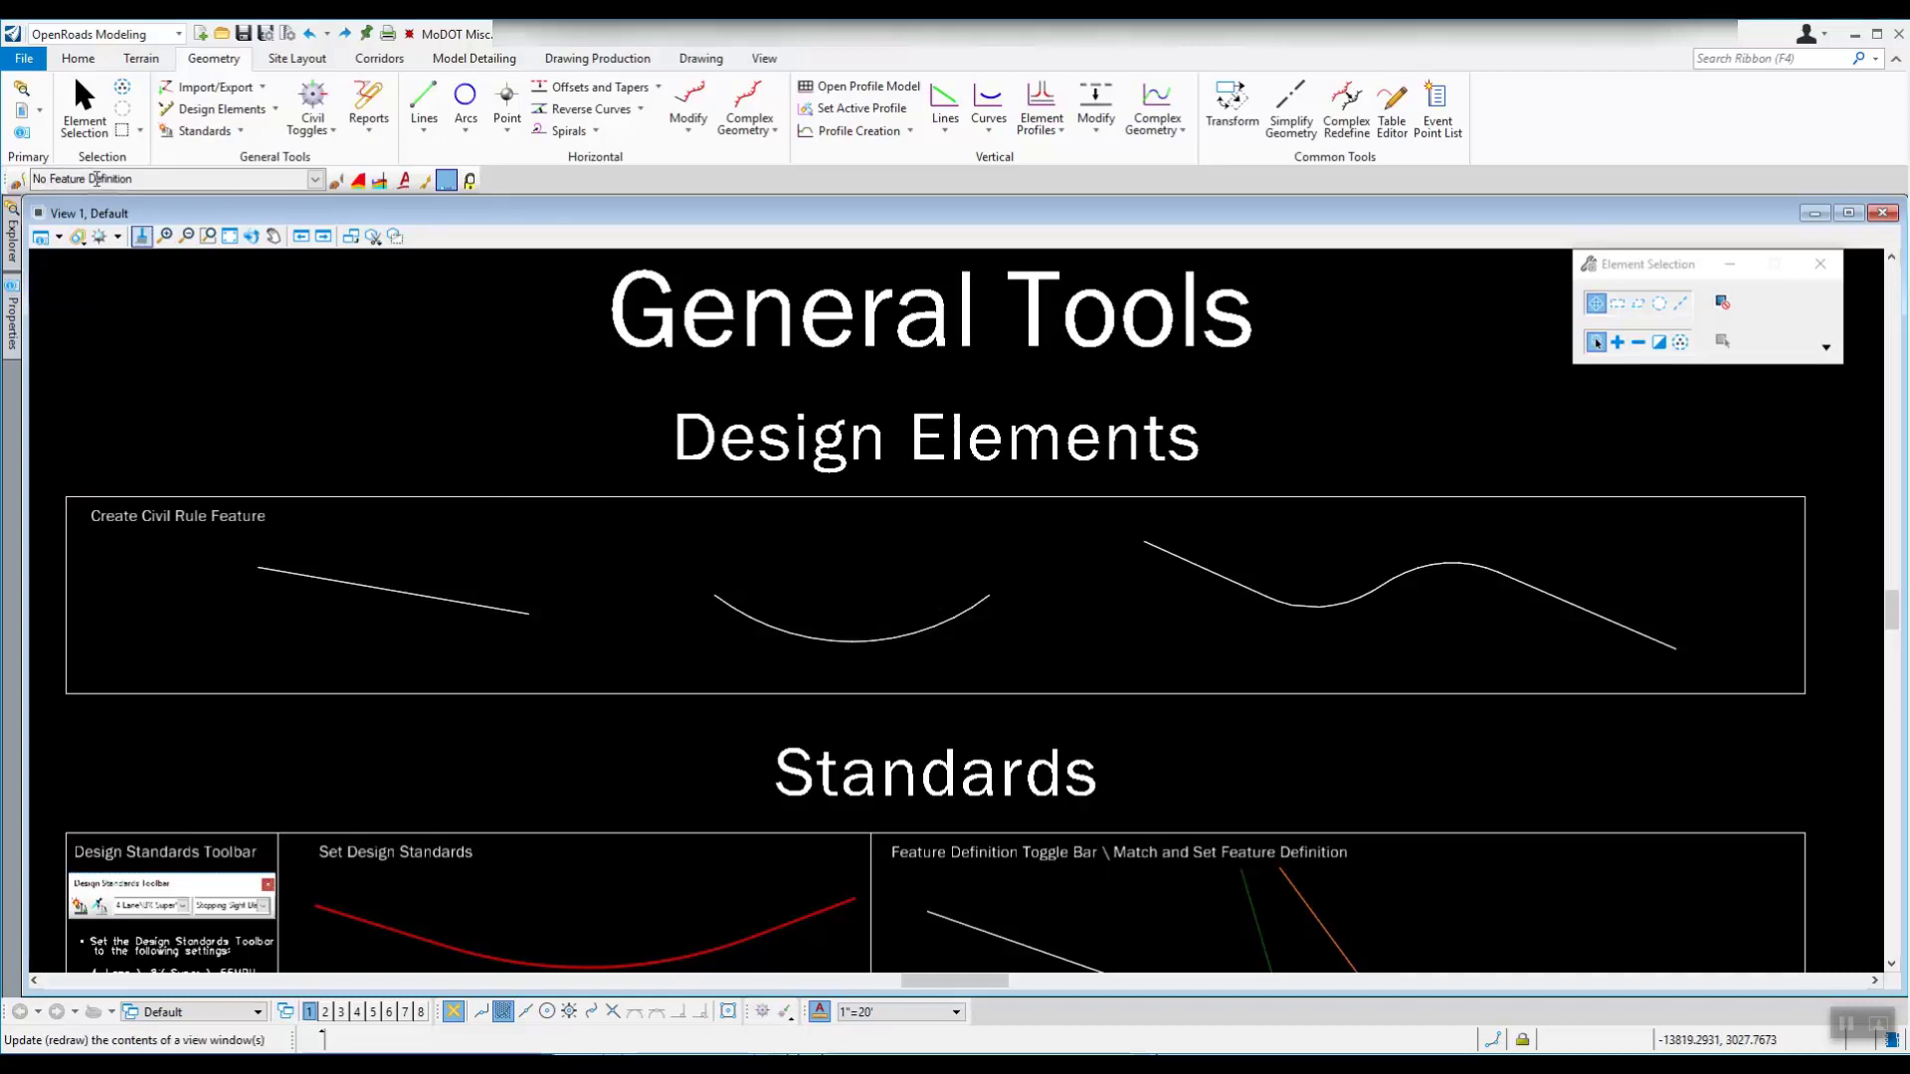
left_click(314, 180)
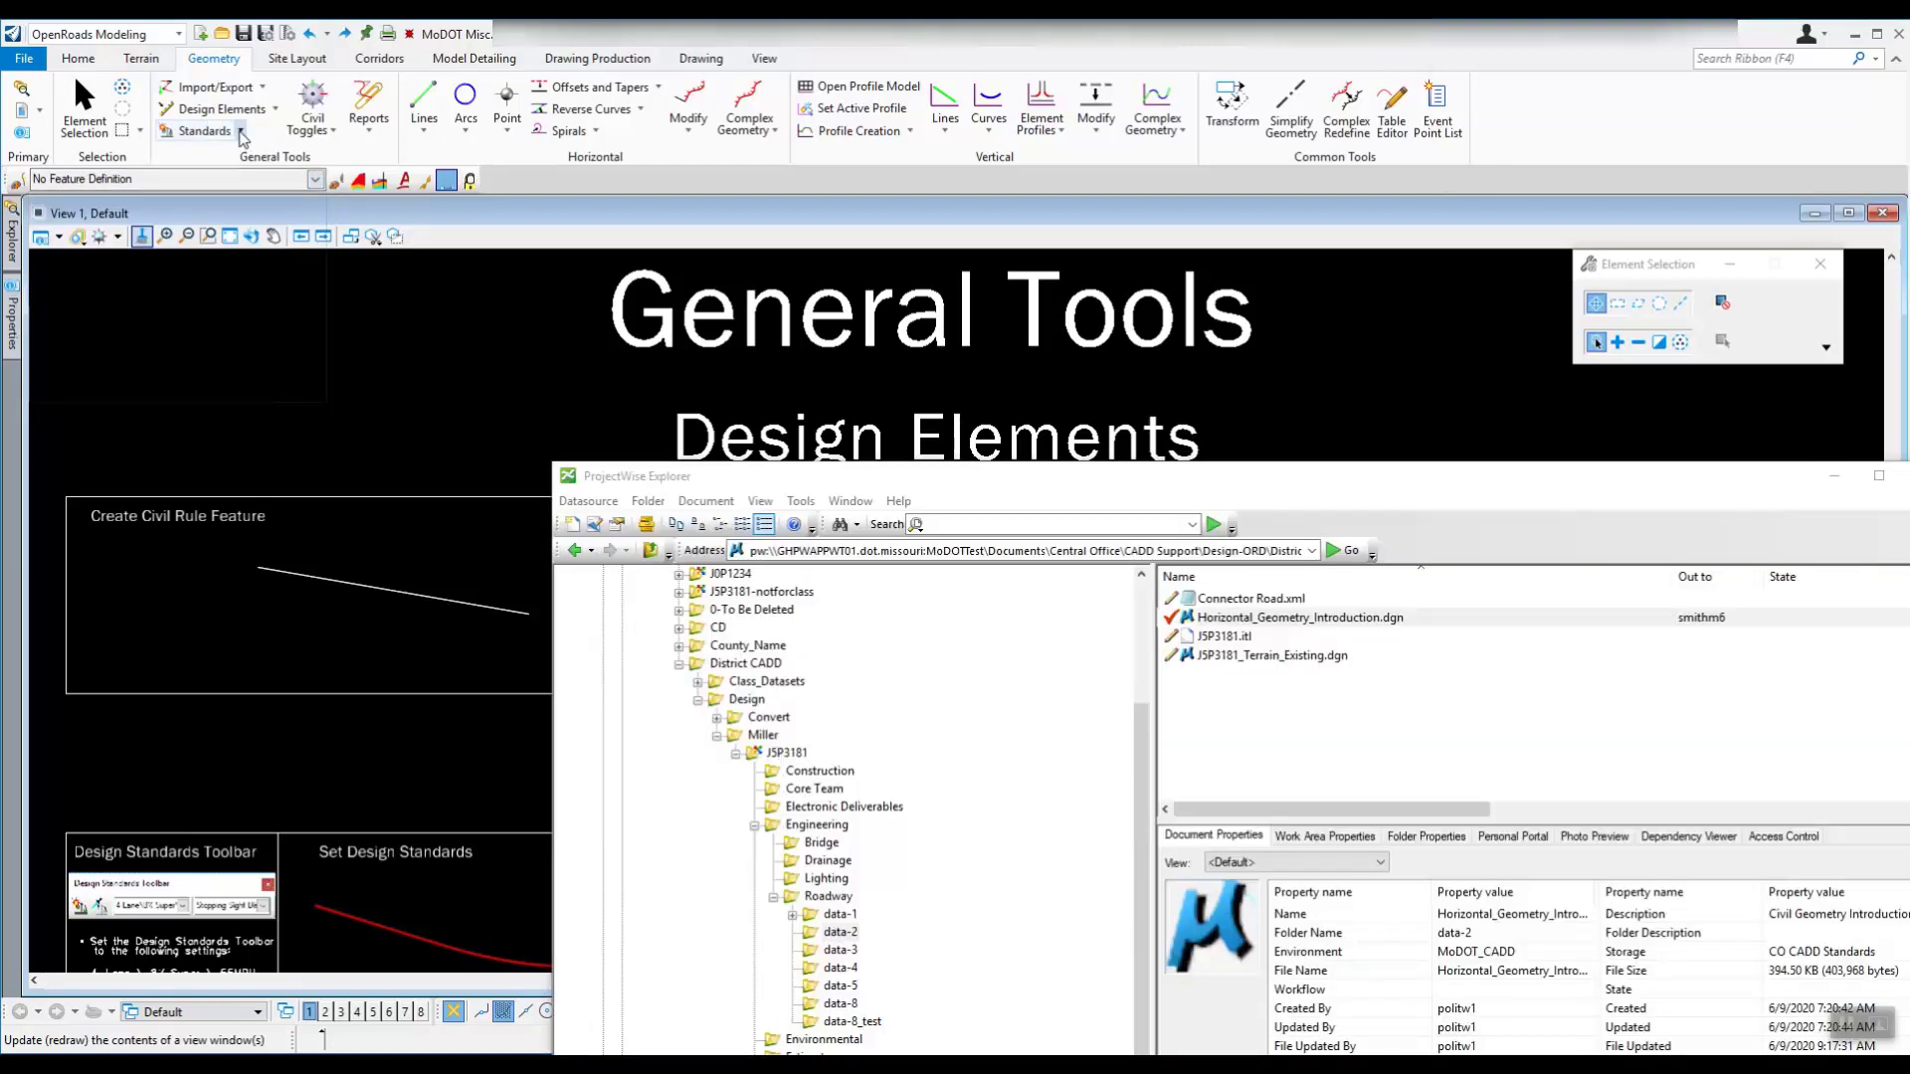
left_click(241, 133)
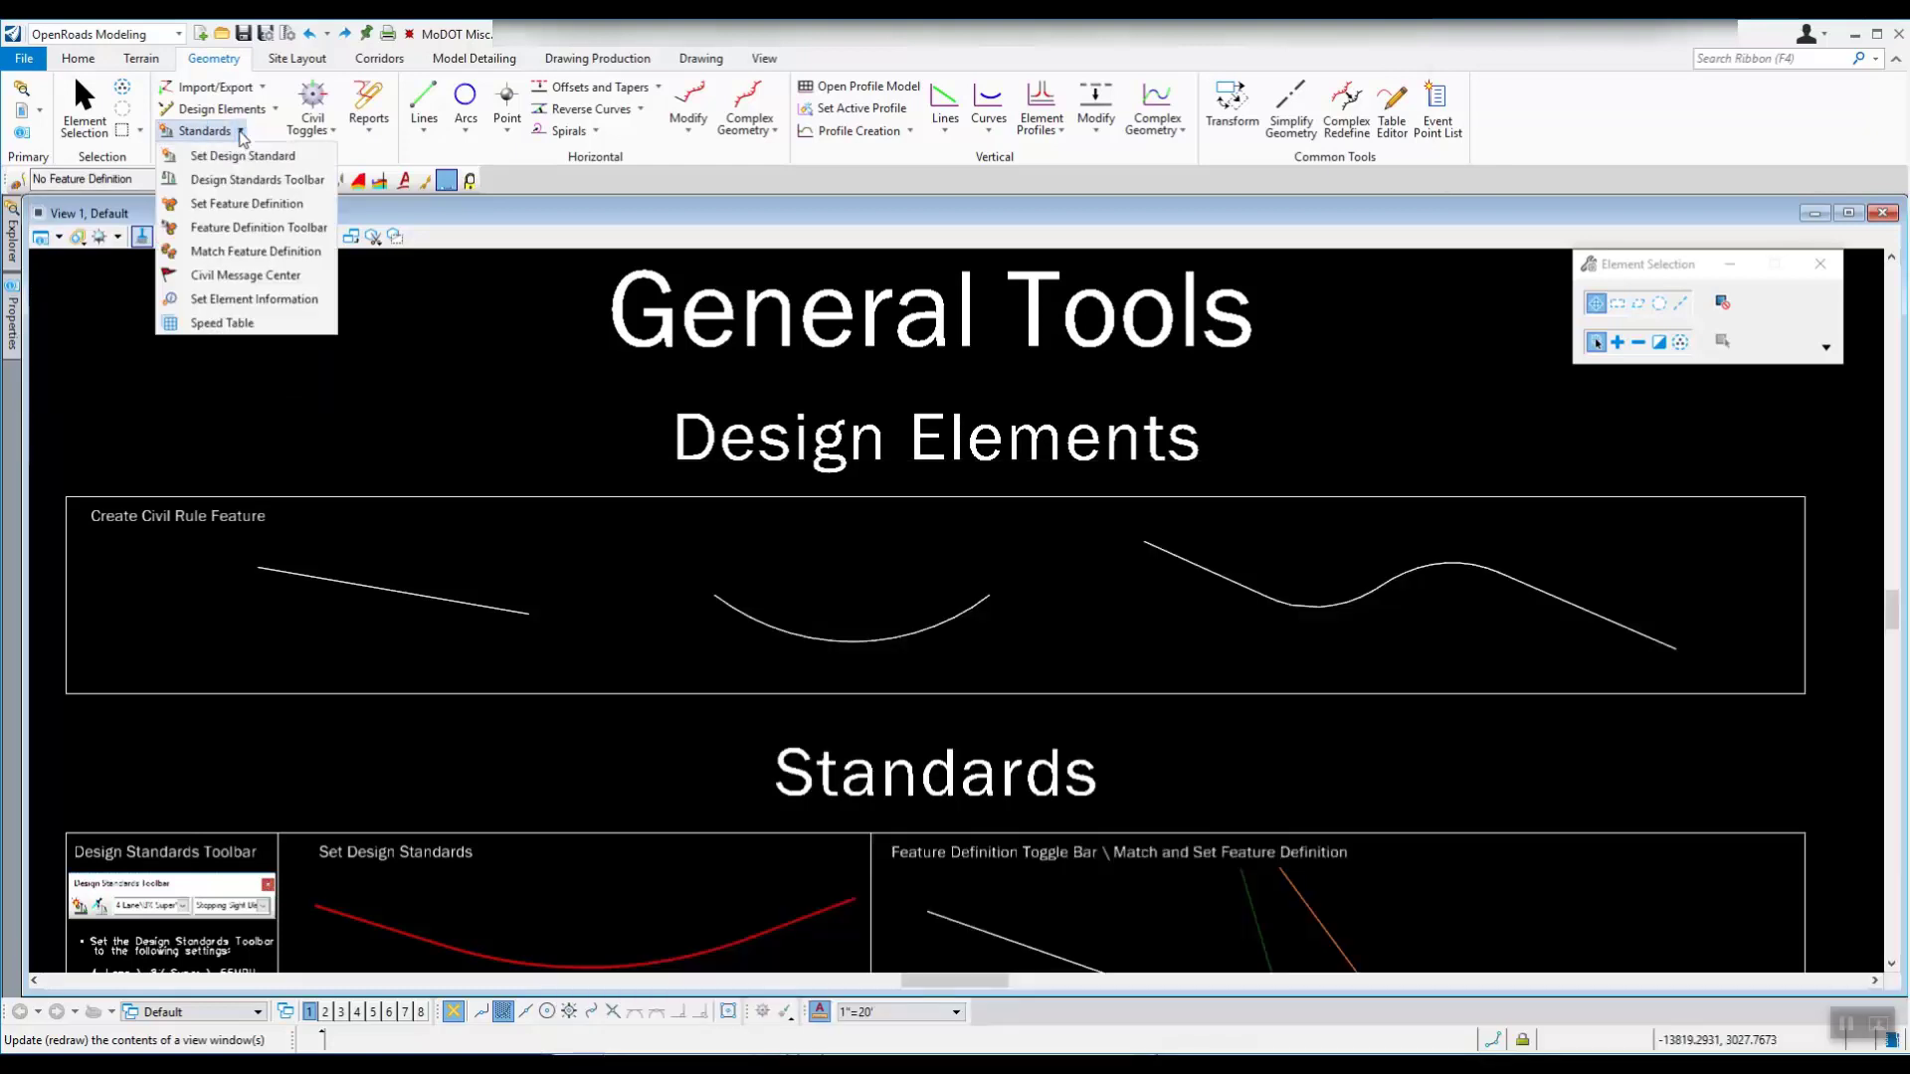
Show the Feature Definition Toolbar, pick Linear > Design > Geometry > Geometry Scratch, and enable Use Active Feature.
left_click(305, 232)
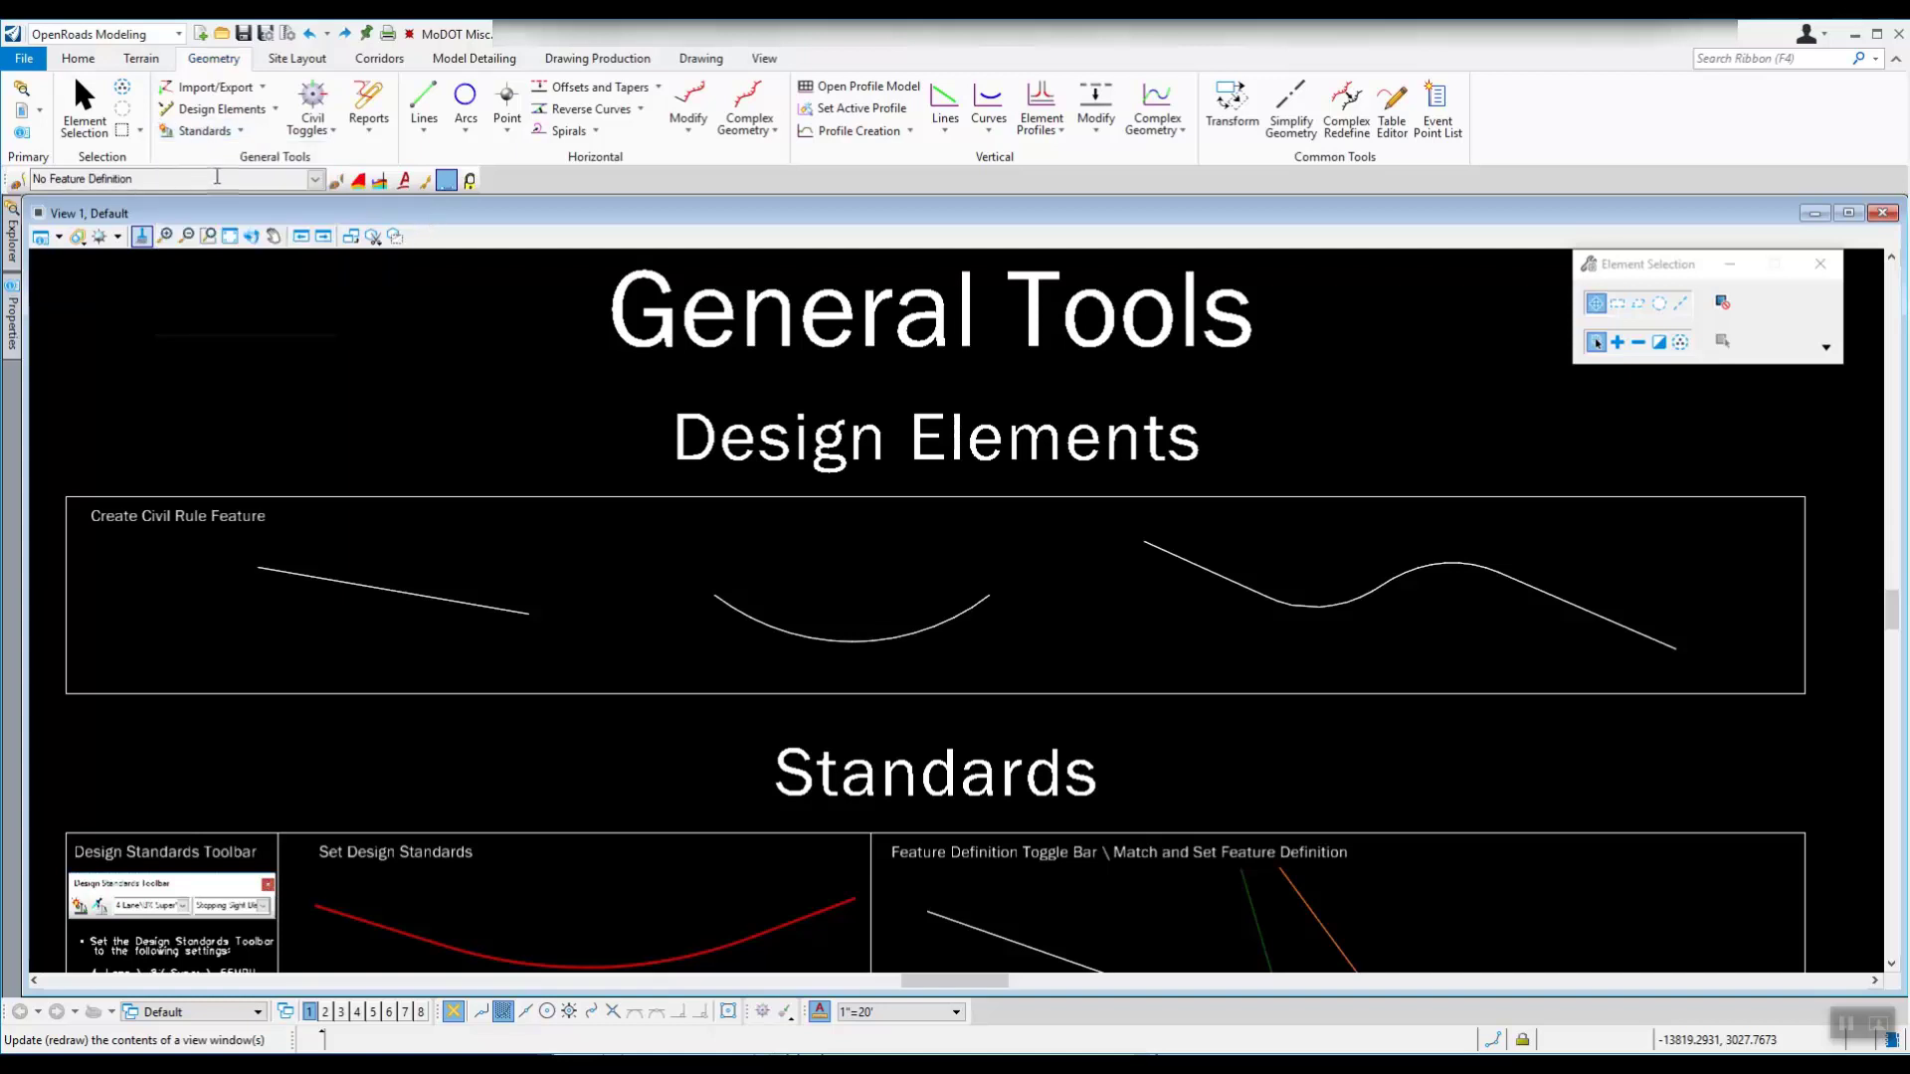
left_click(315, 182)
left_click(41, 234)
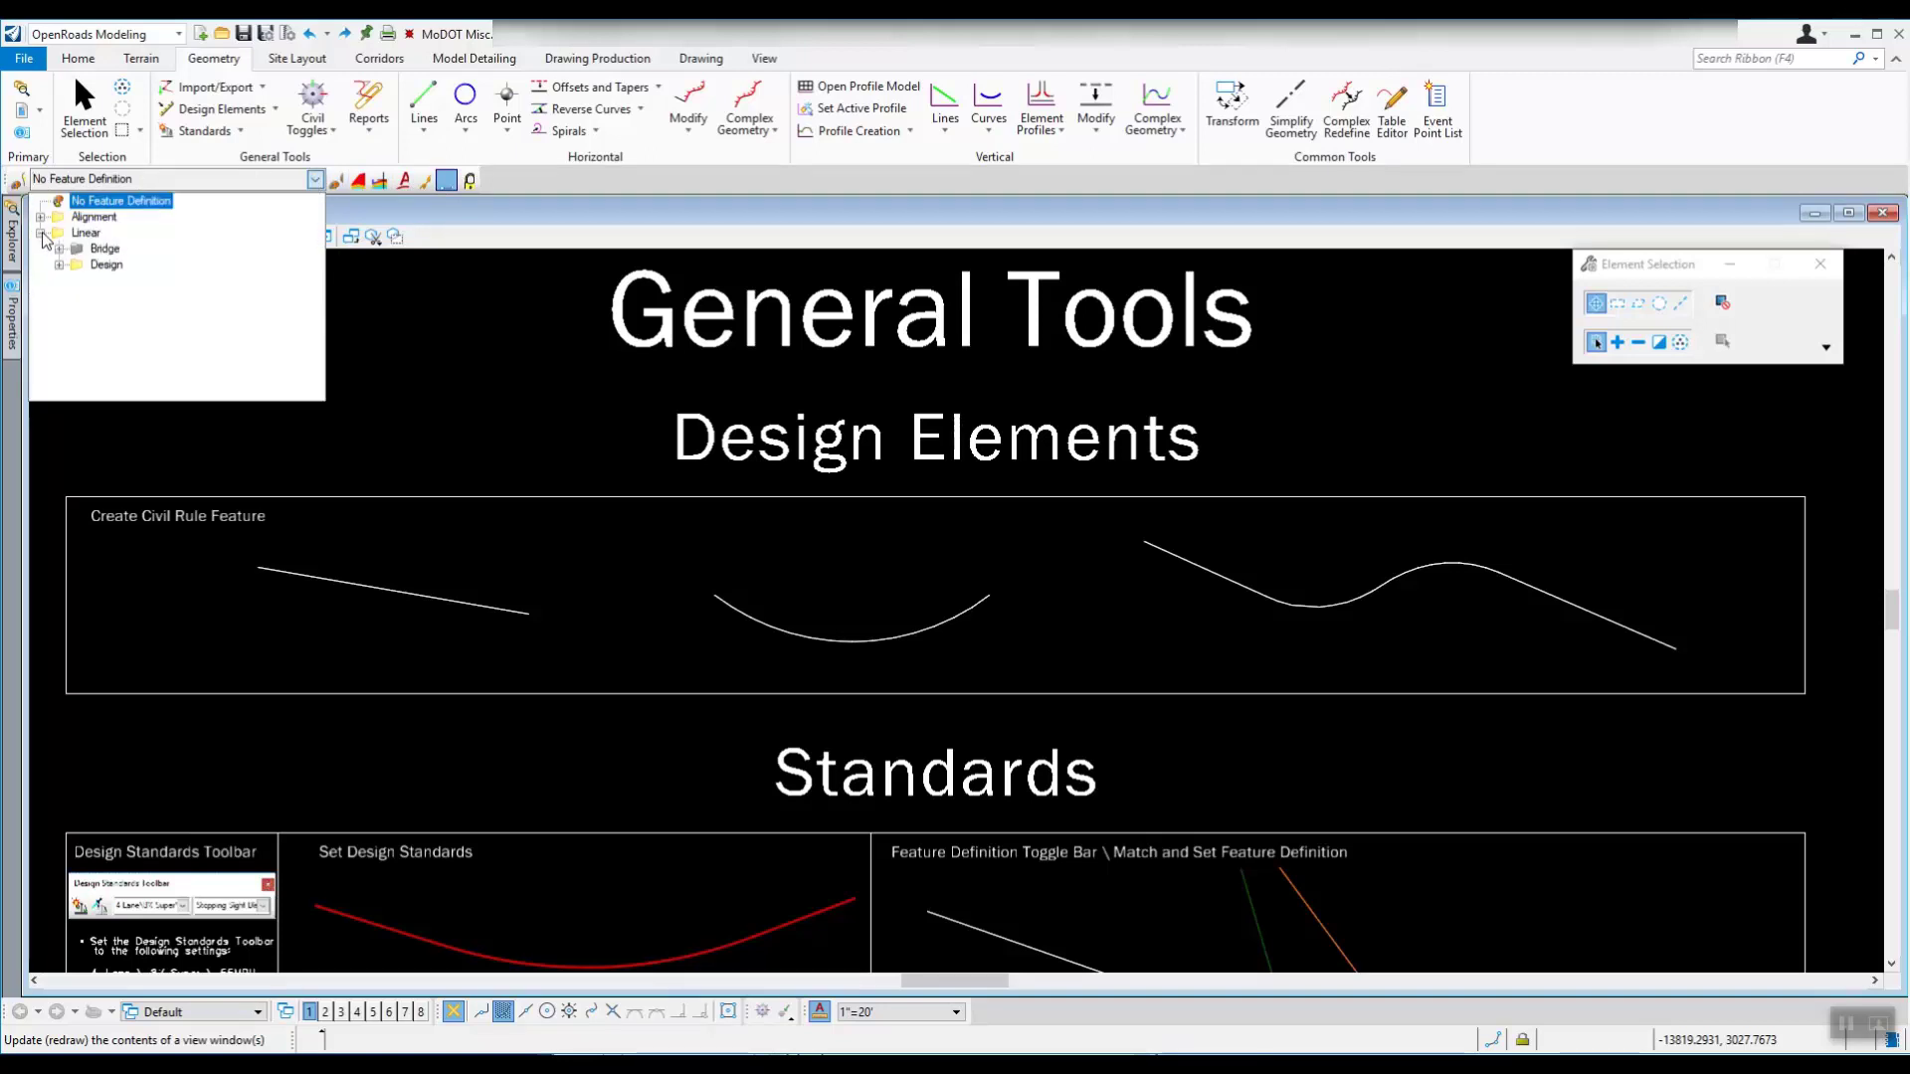
left_click(59, 265)
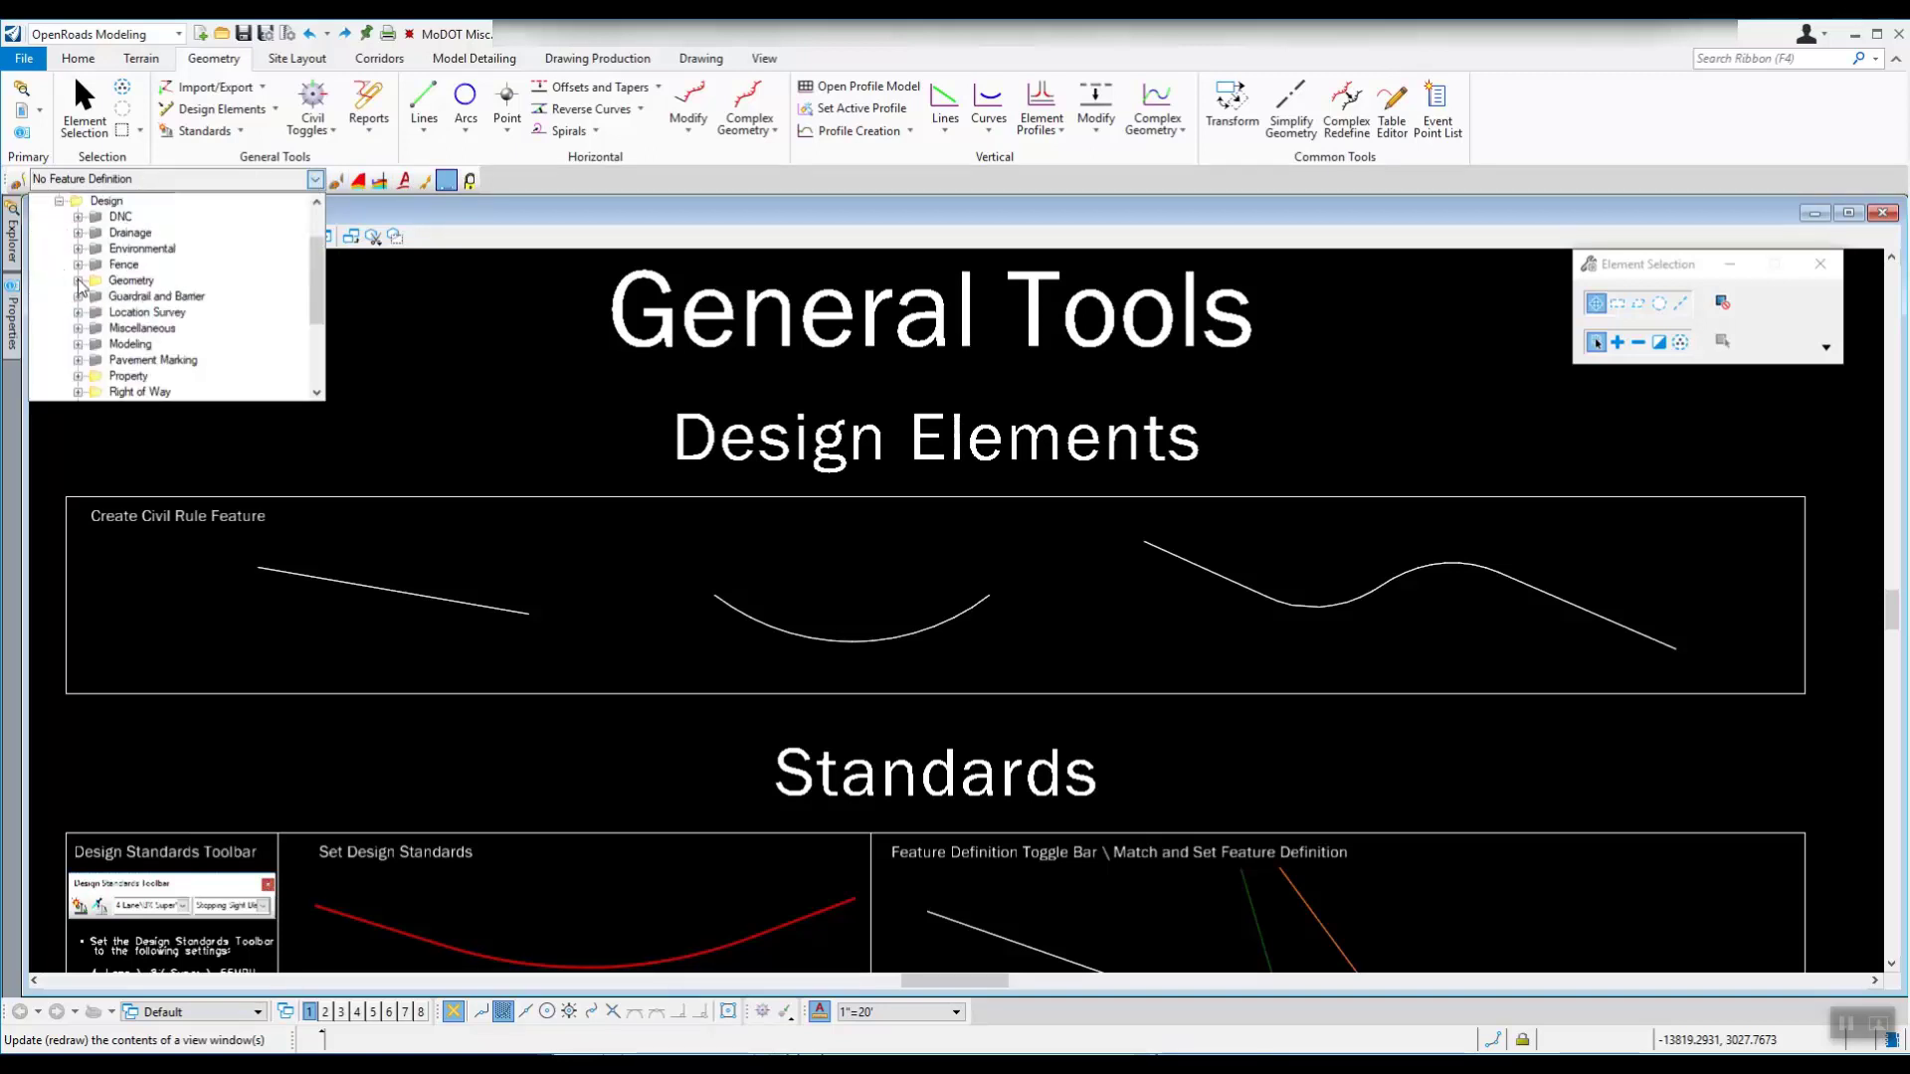
left_click(79, 282)
left_click(150, 307)
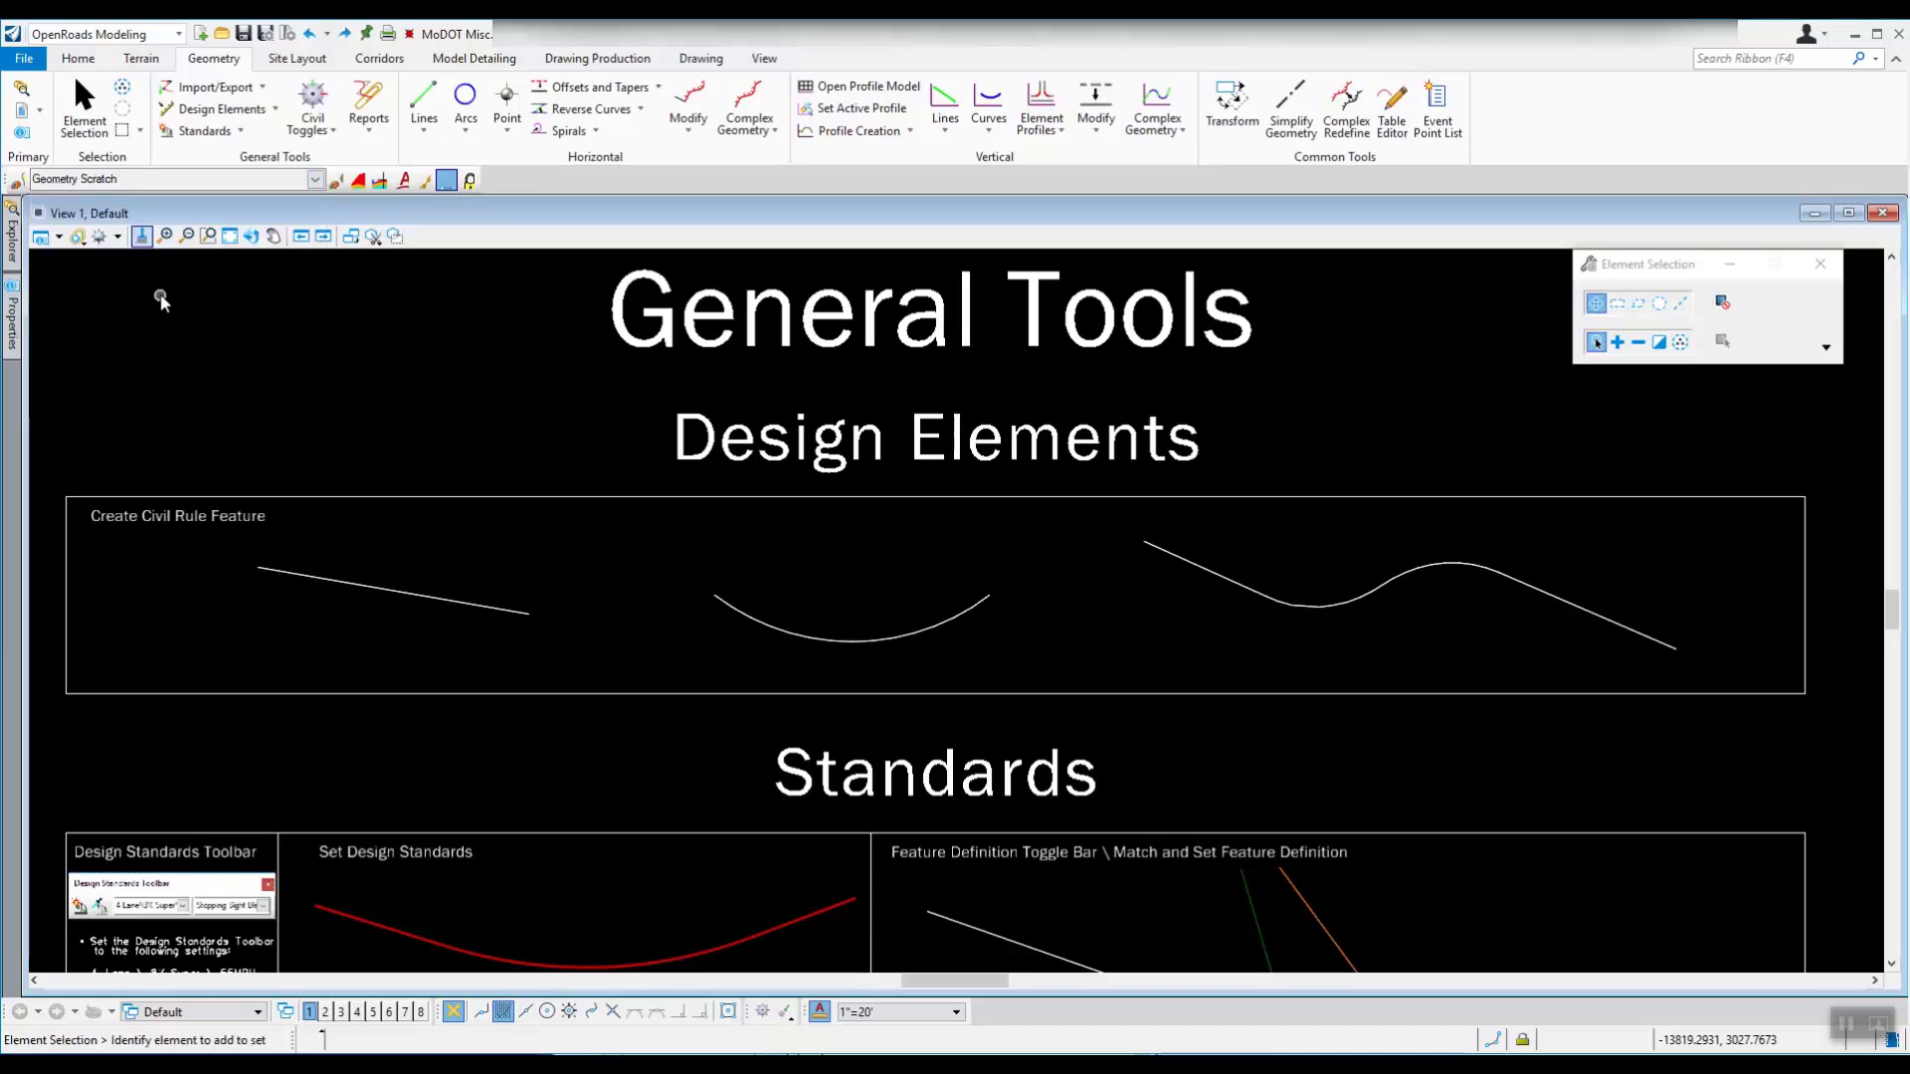
left_click(19, 182)
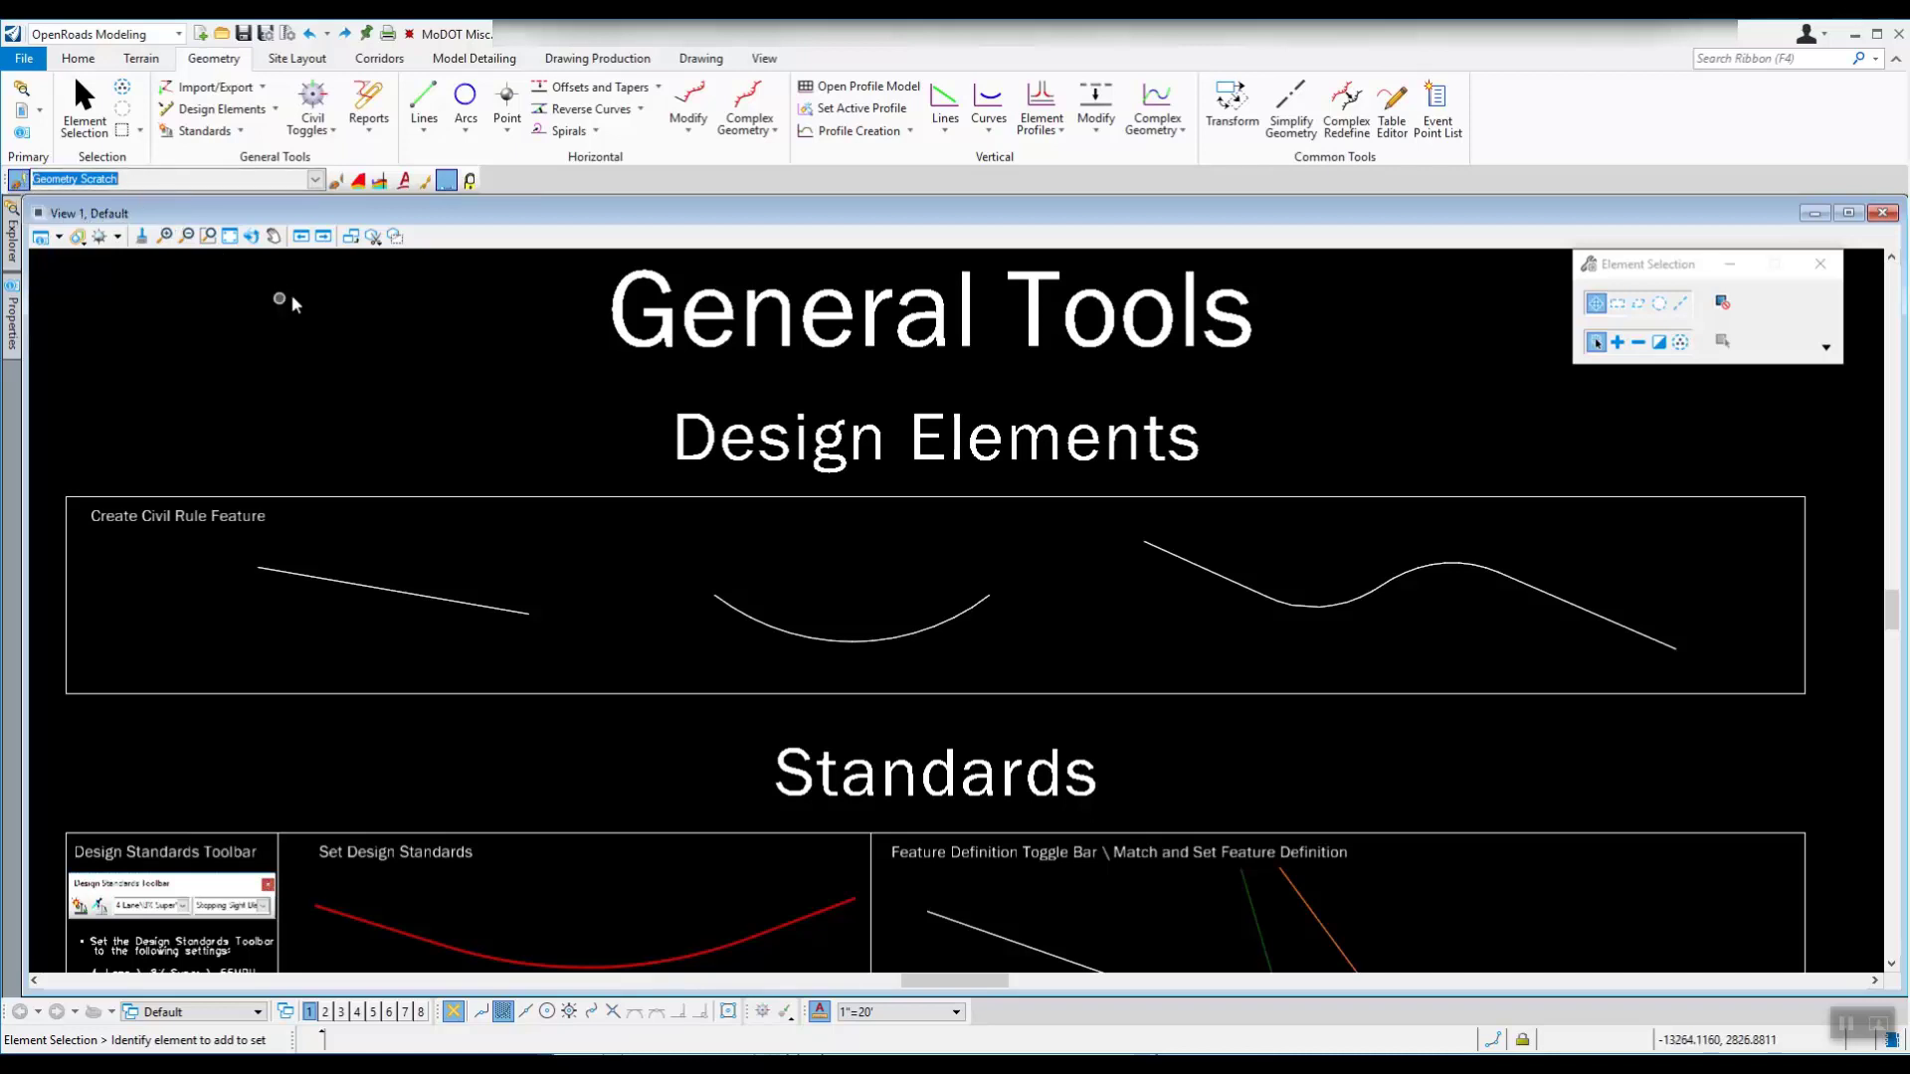
Launch Create Civil Rule Feature from the Design Elements tools list.
left_click(276, 110)
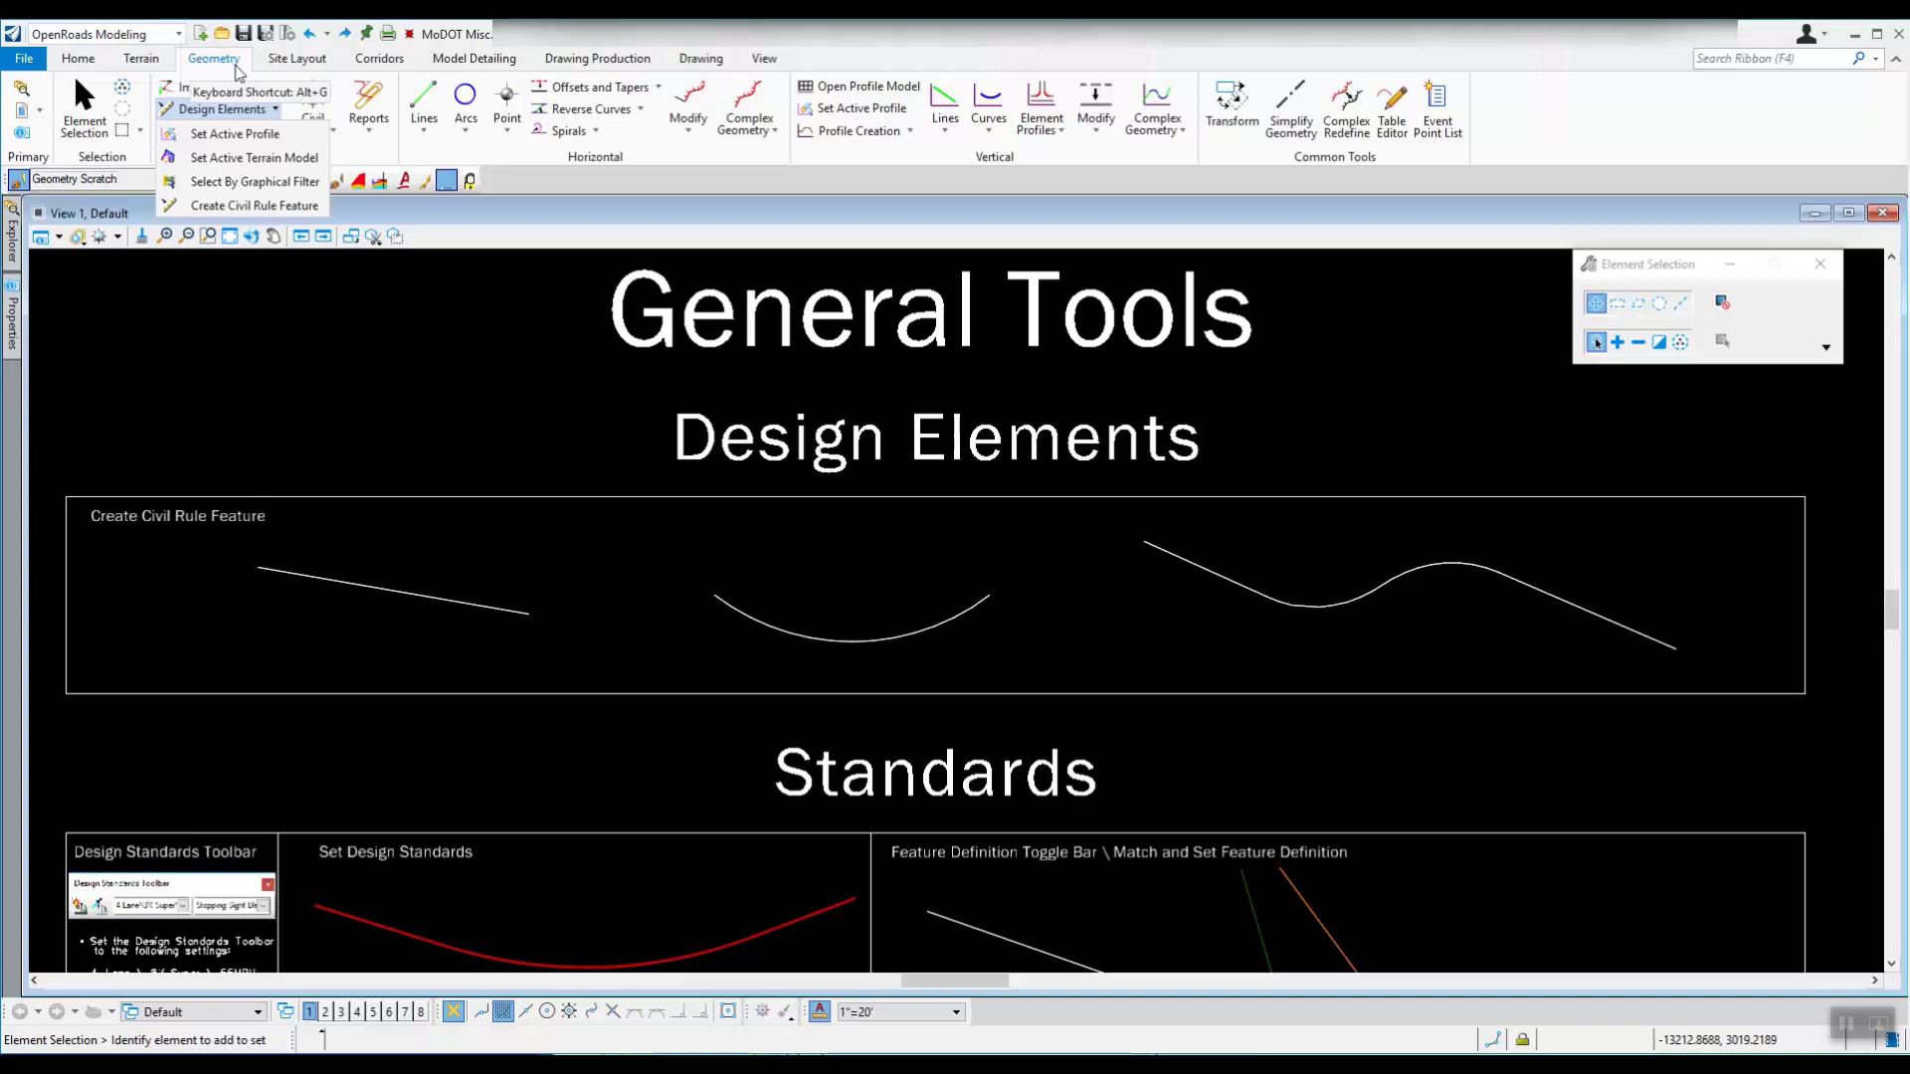
left_click(380, 161)
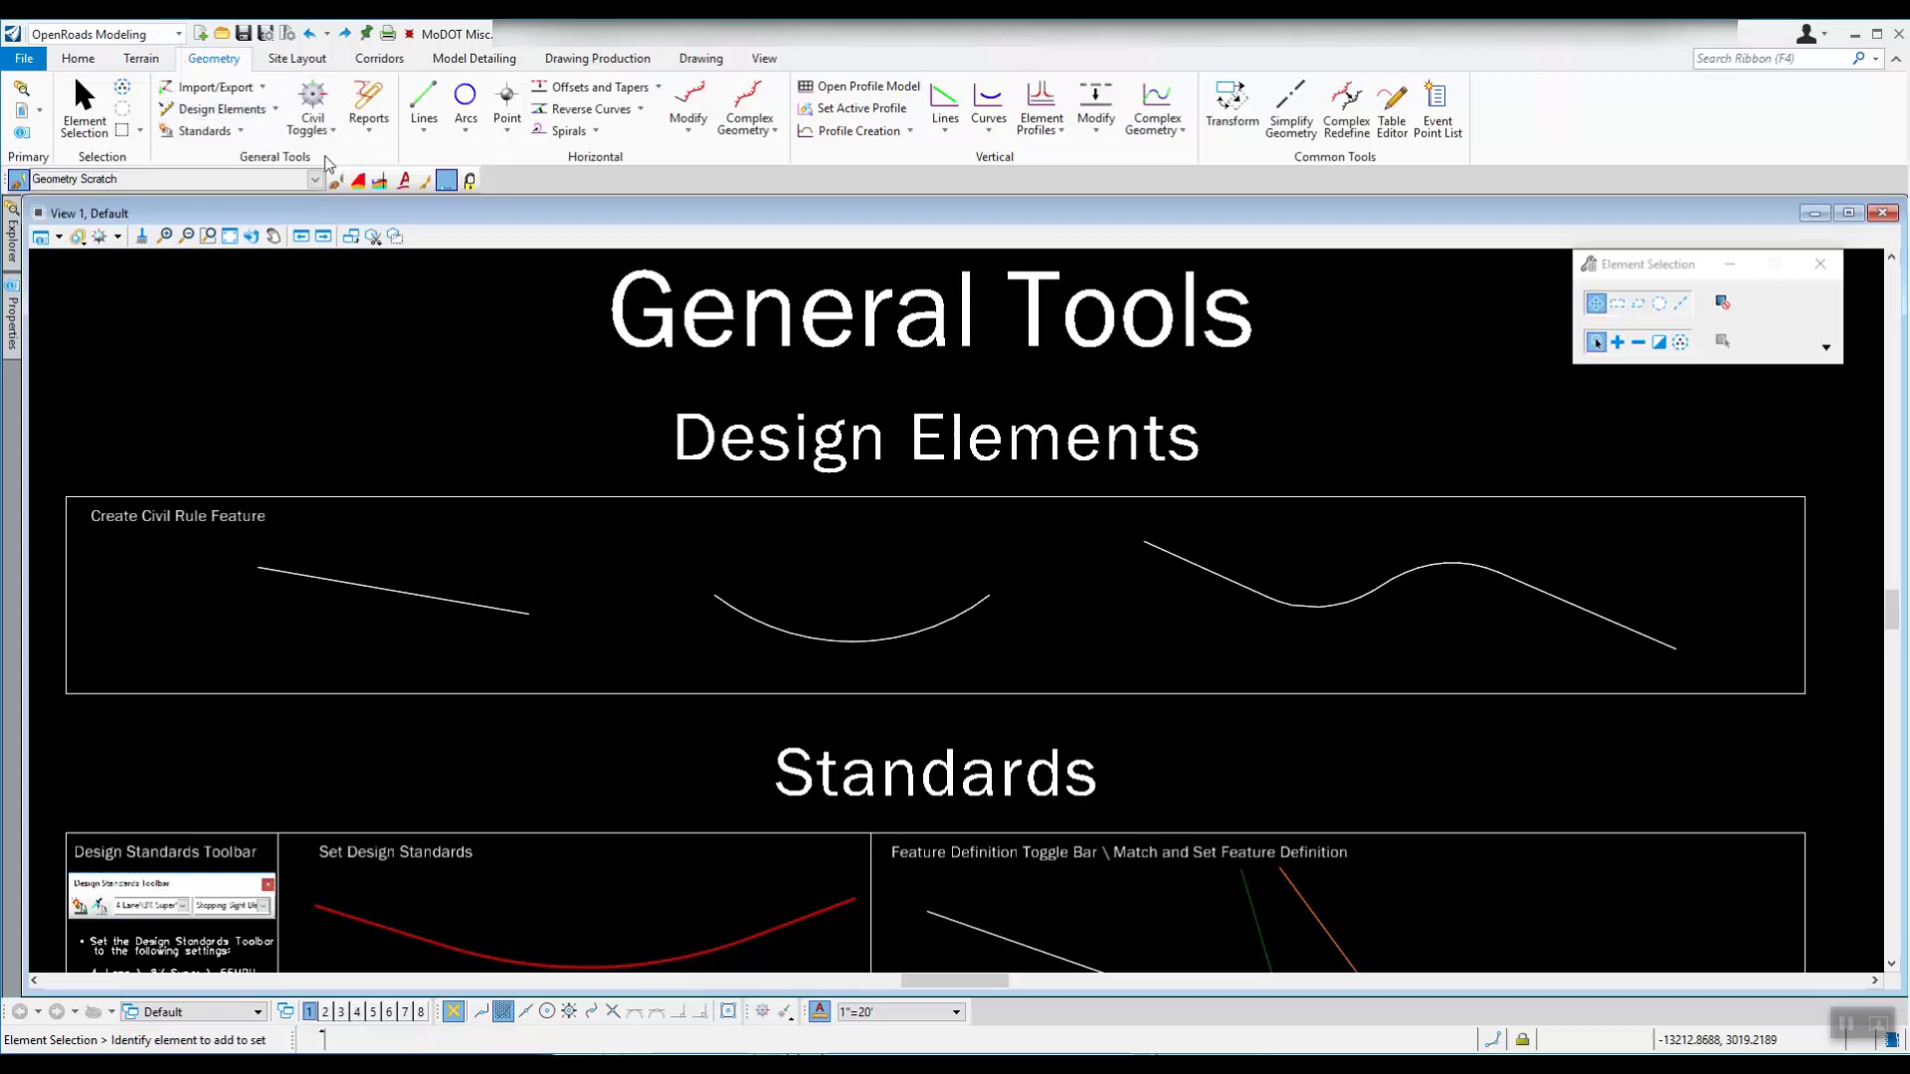
left_click(278, 110)
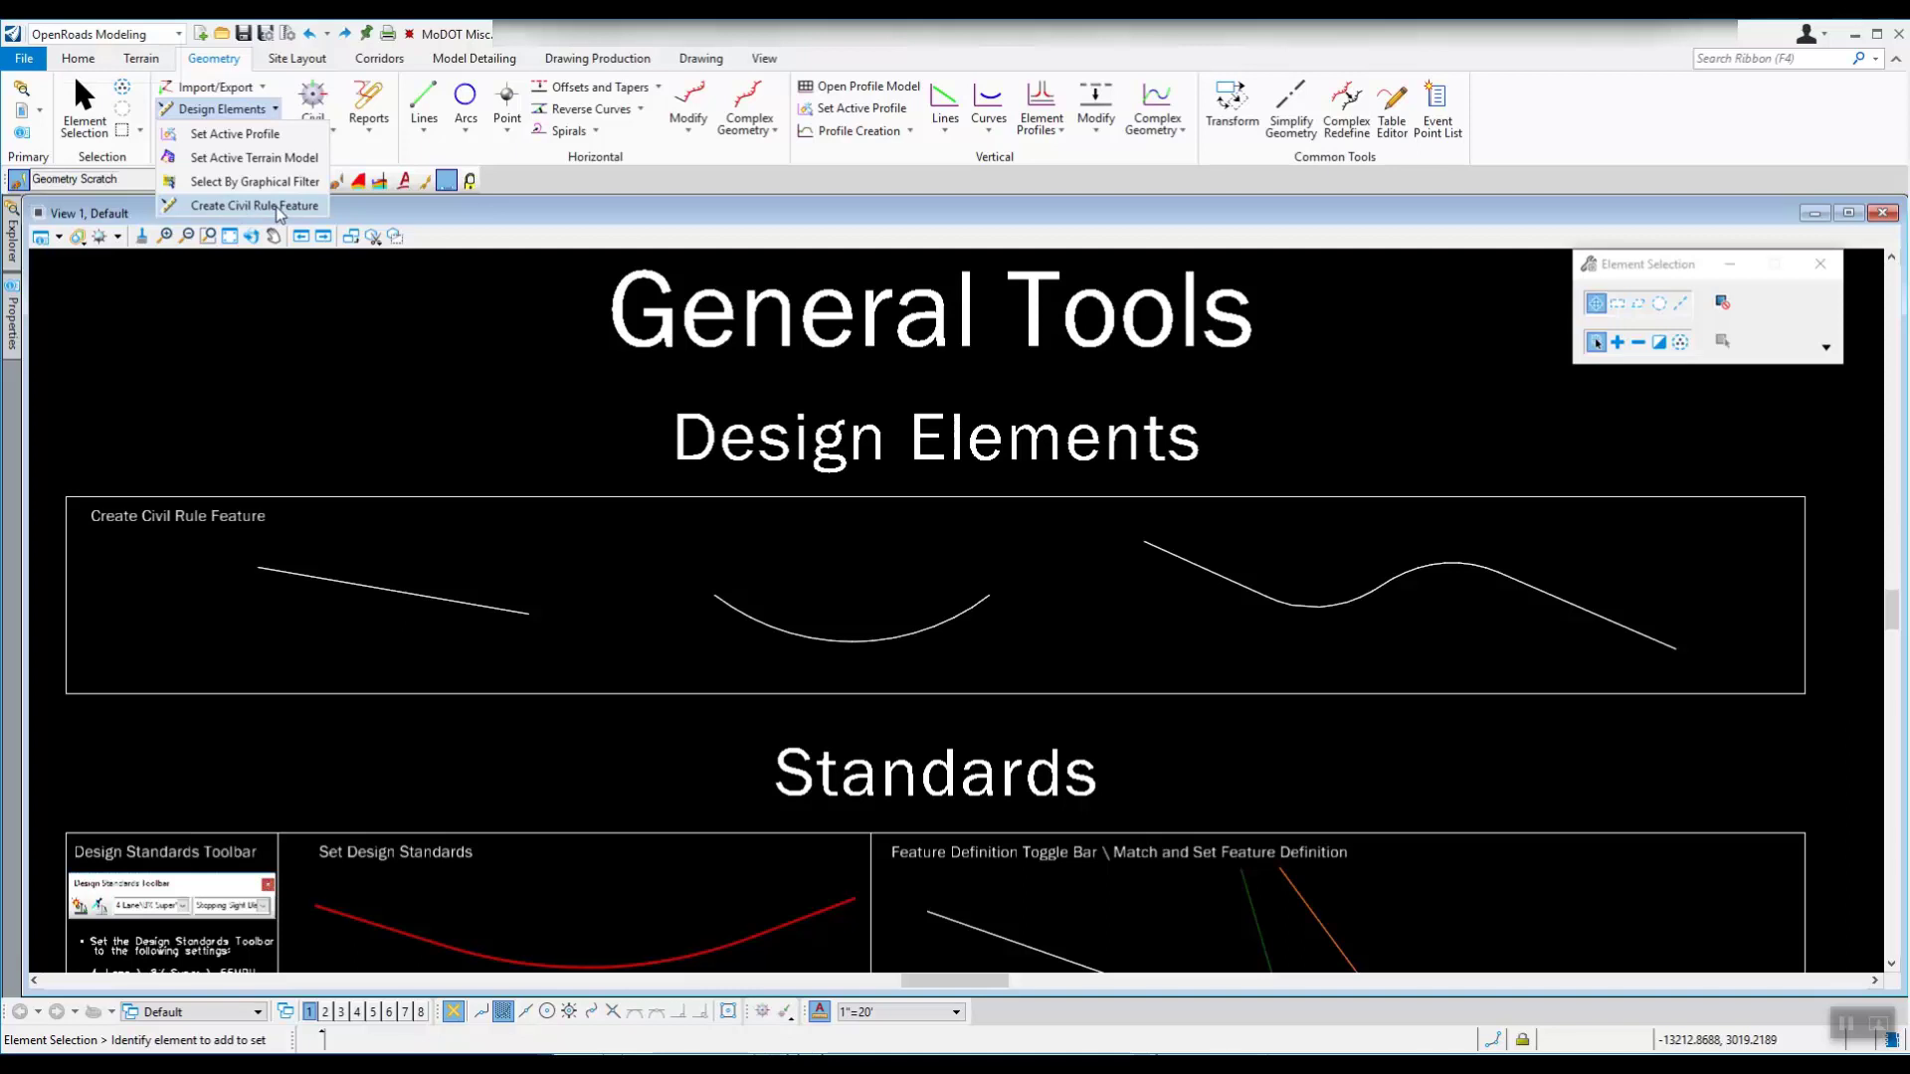
left_click(313, 206)
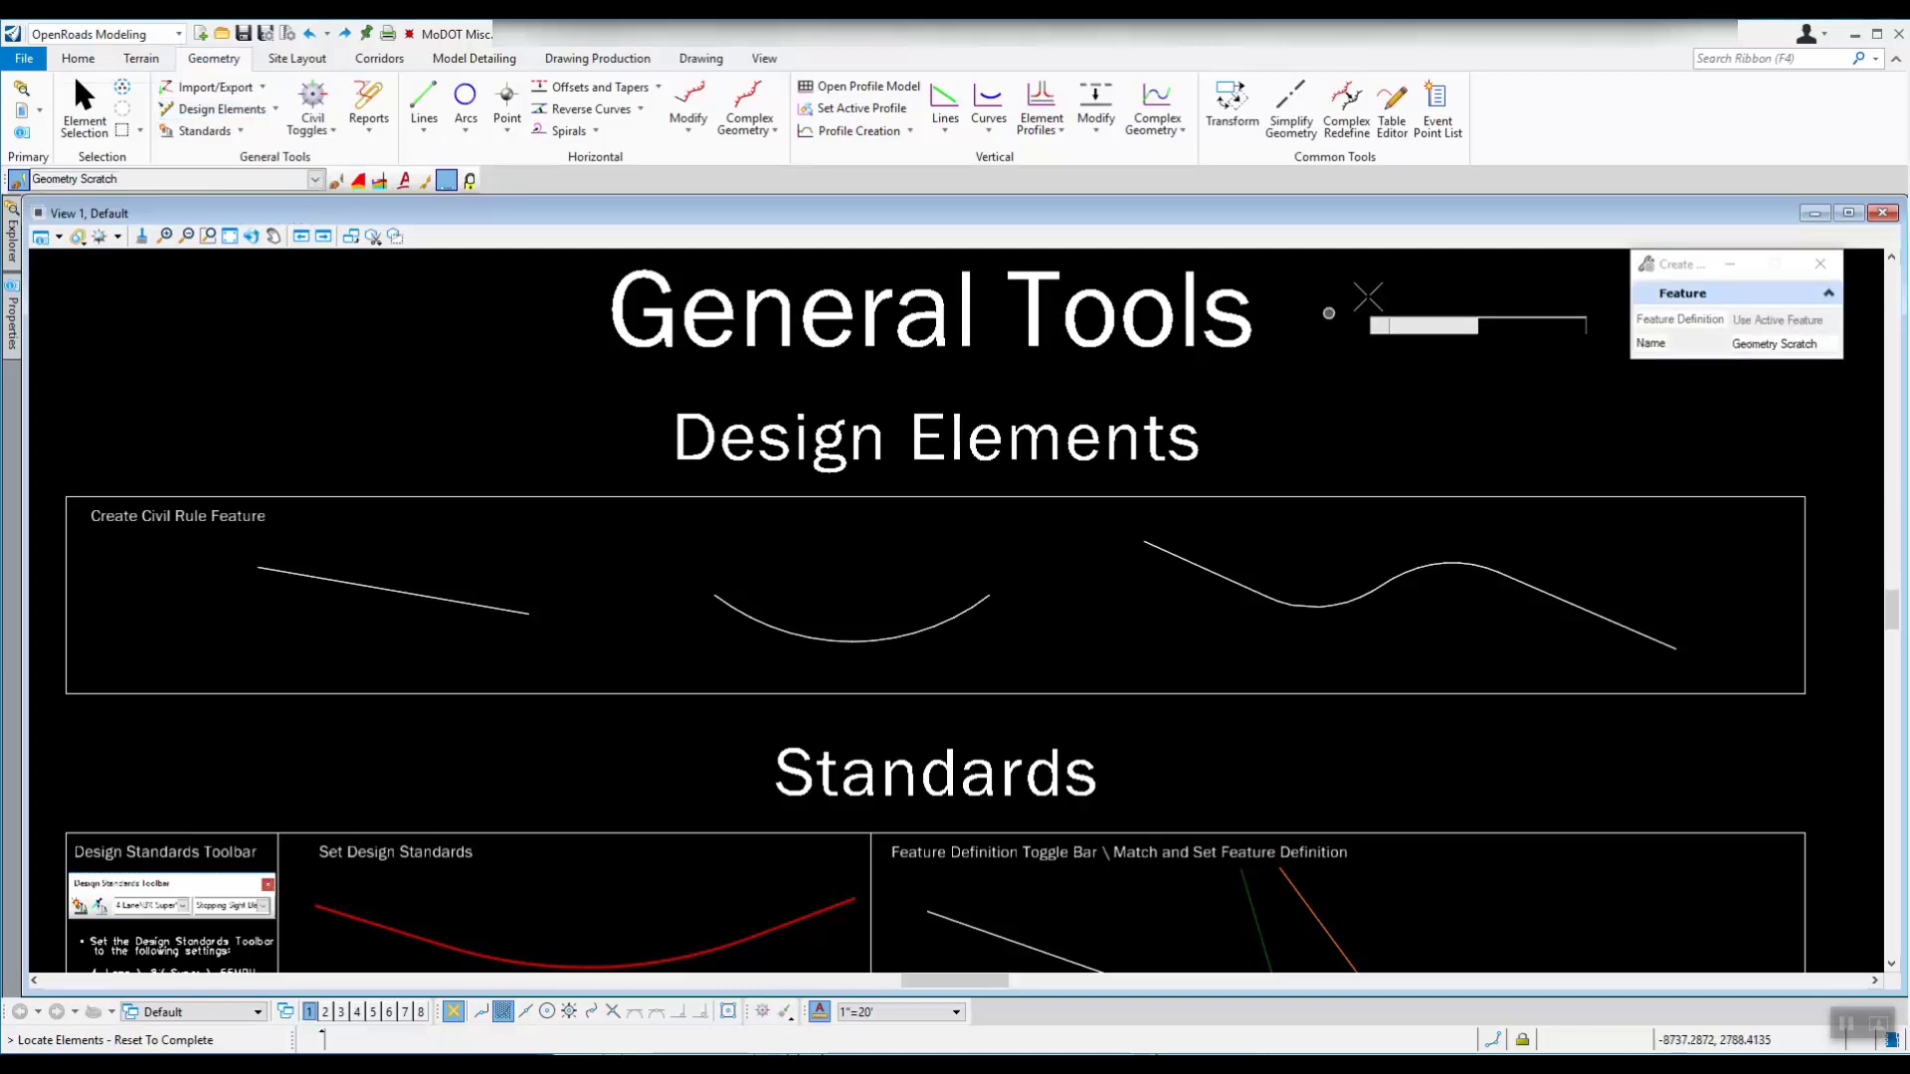
Move the Create Civil Rule Feature dialog aside and make the straight line a Geometry Scratch feature.
left_click_drag(1667, 271, 156, 290)
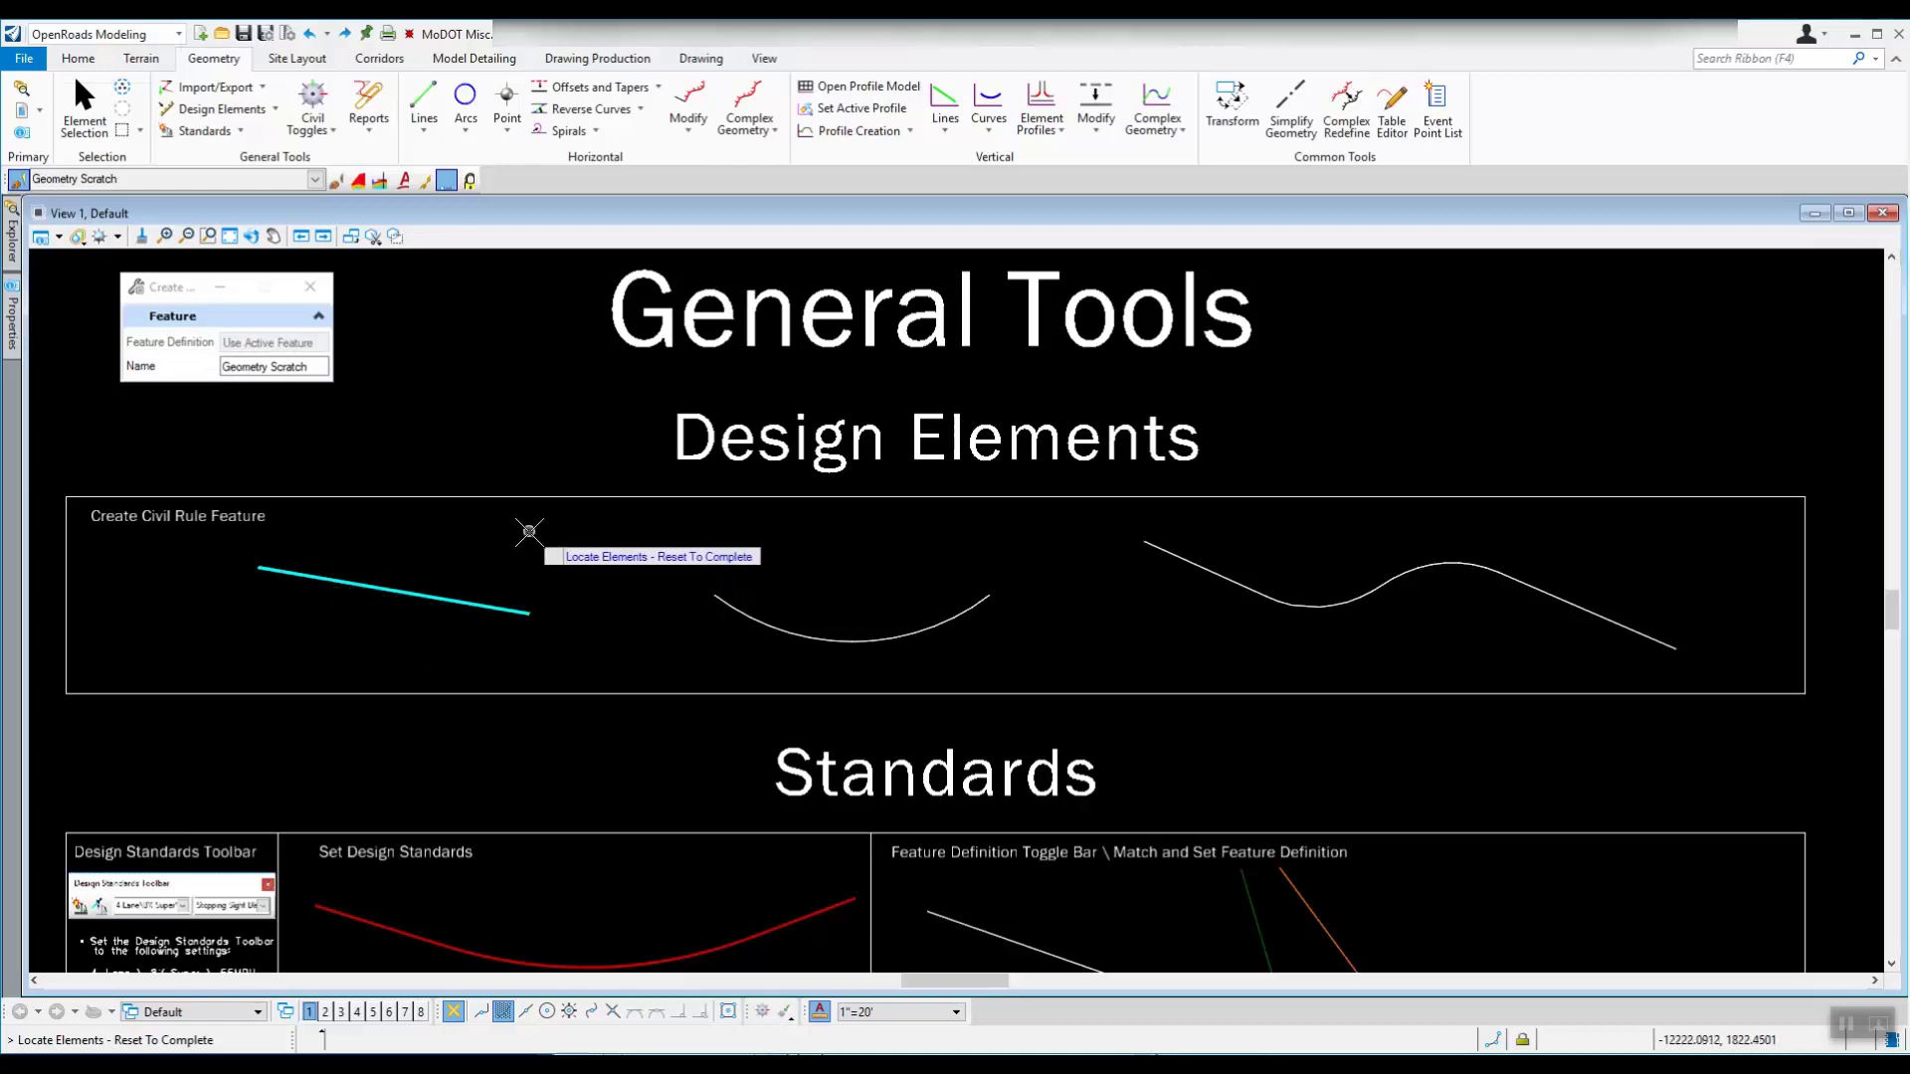
left_click(560, 529)
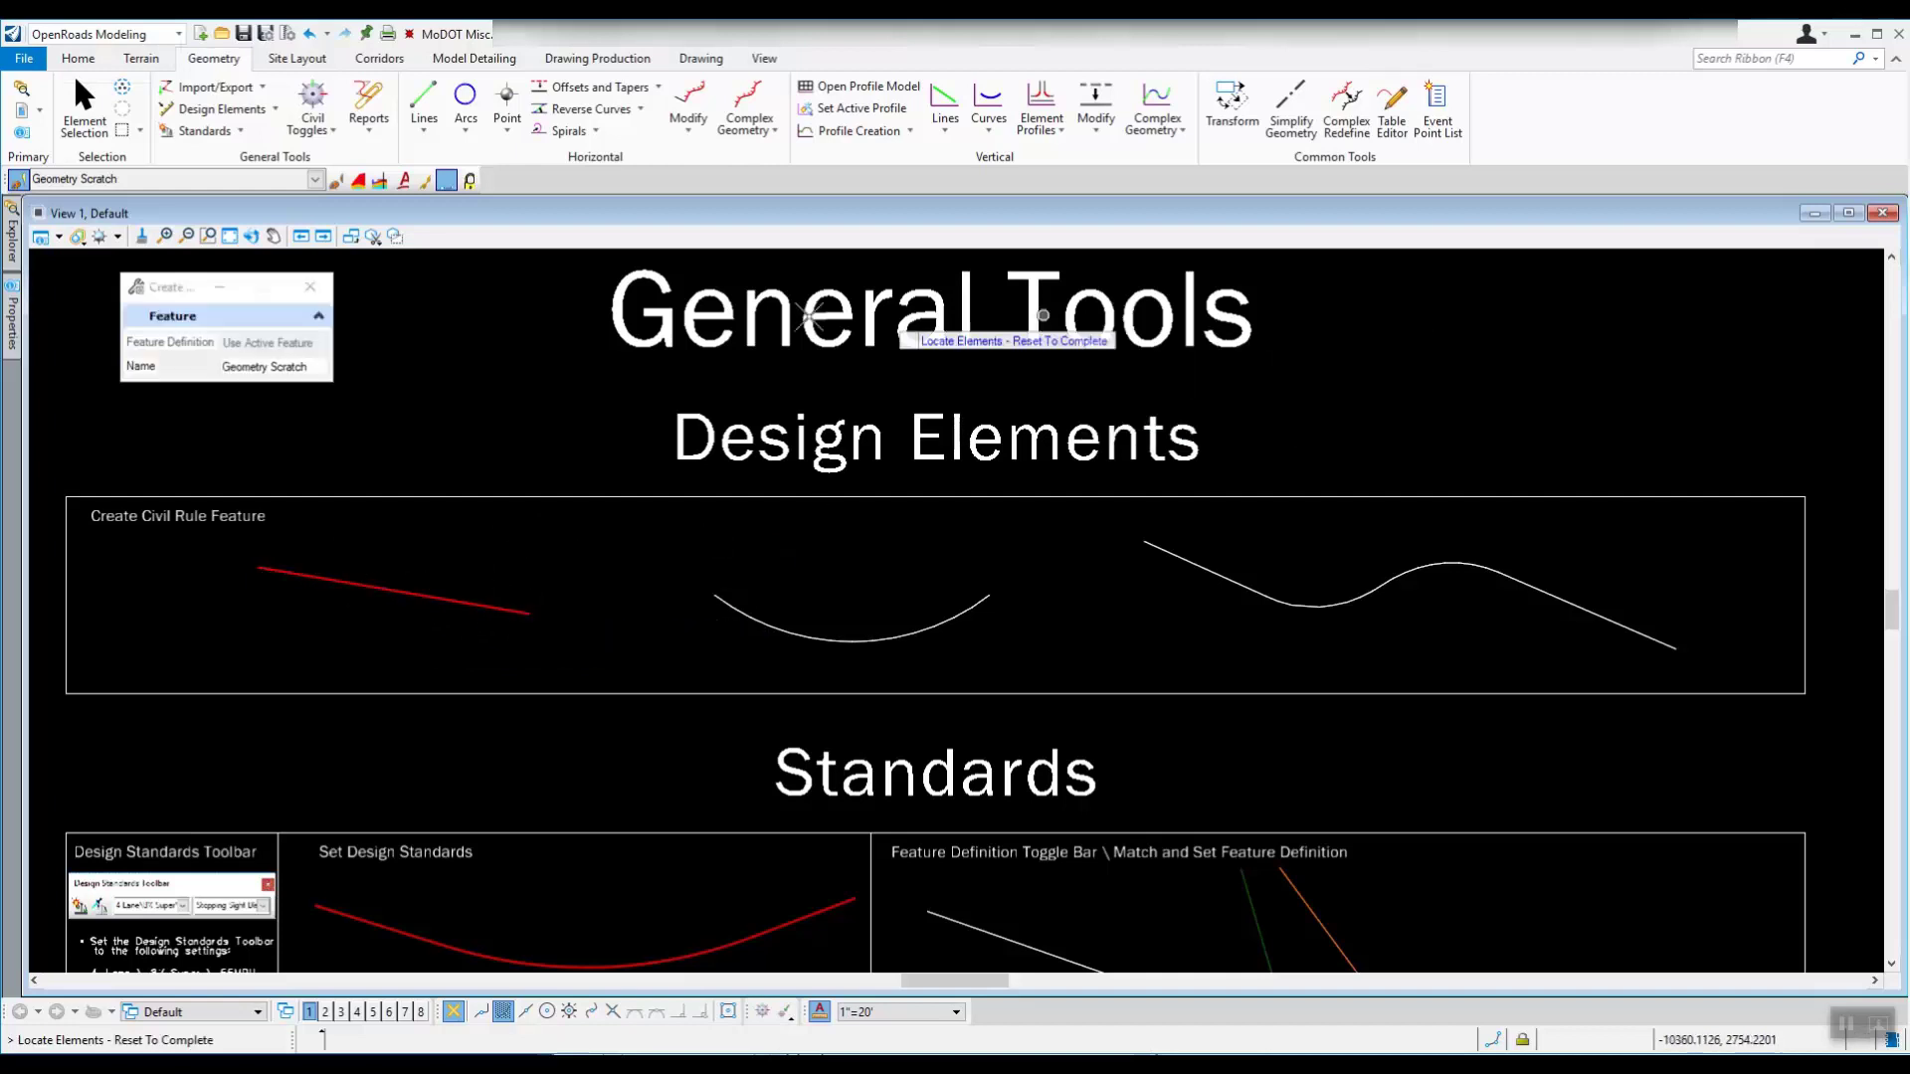
End the command, then select the red line to check its Geometry Scratch labels and deselect it.
left_click(86, 112)
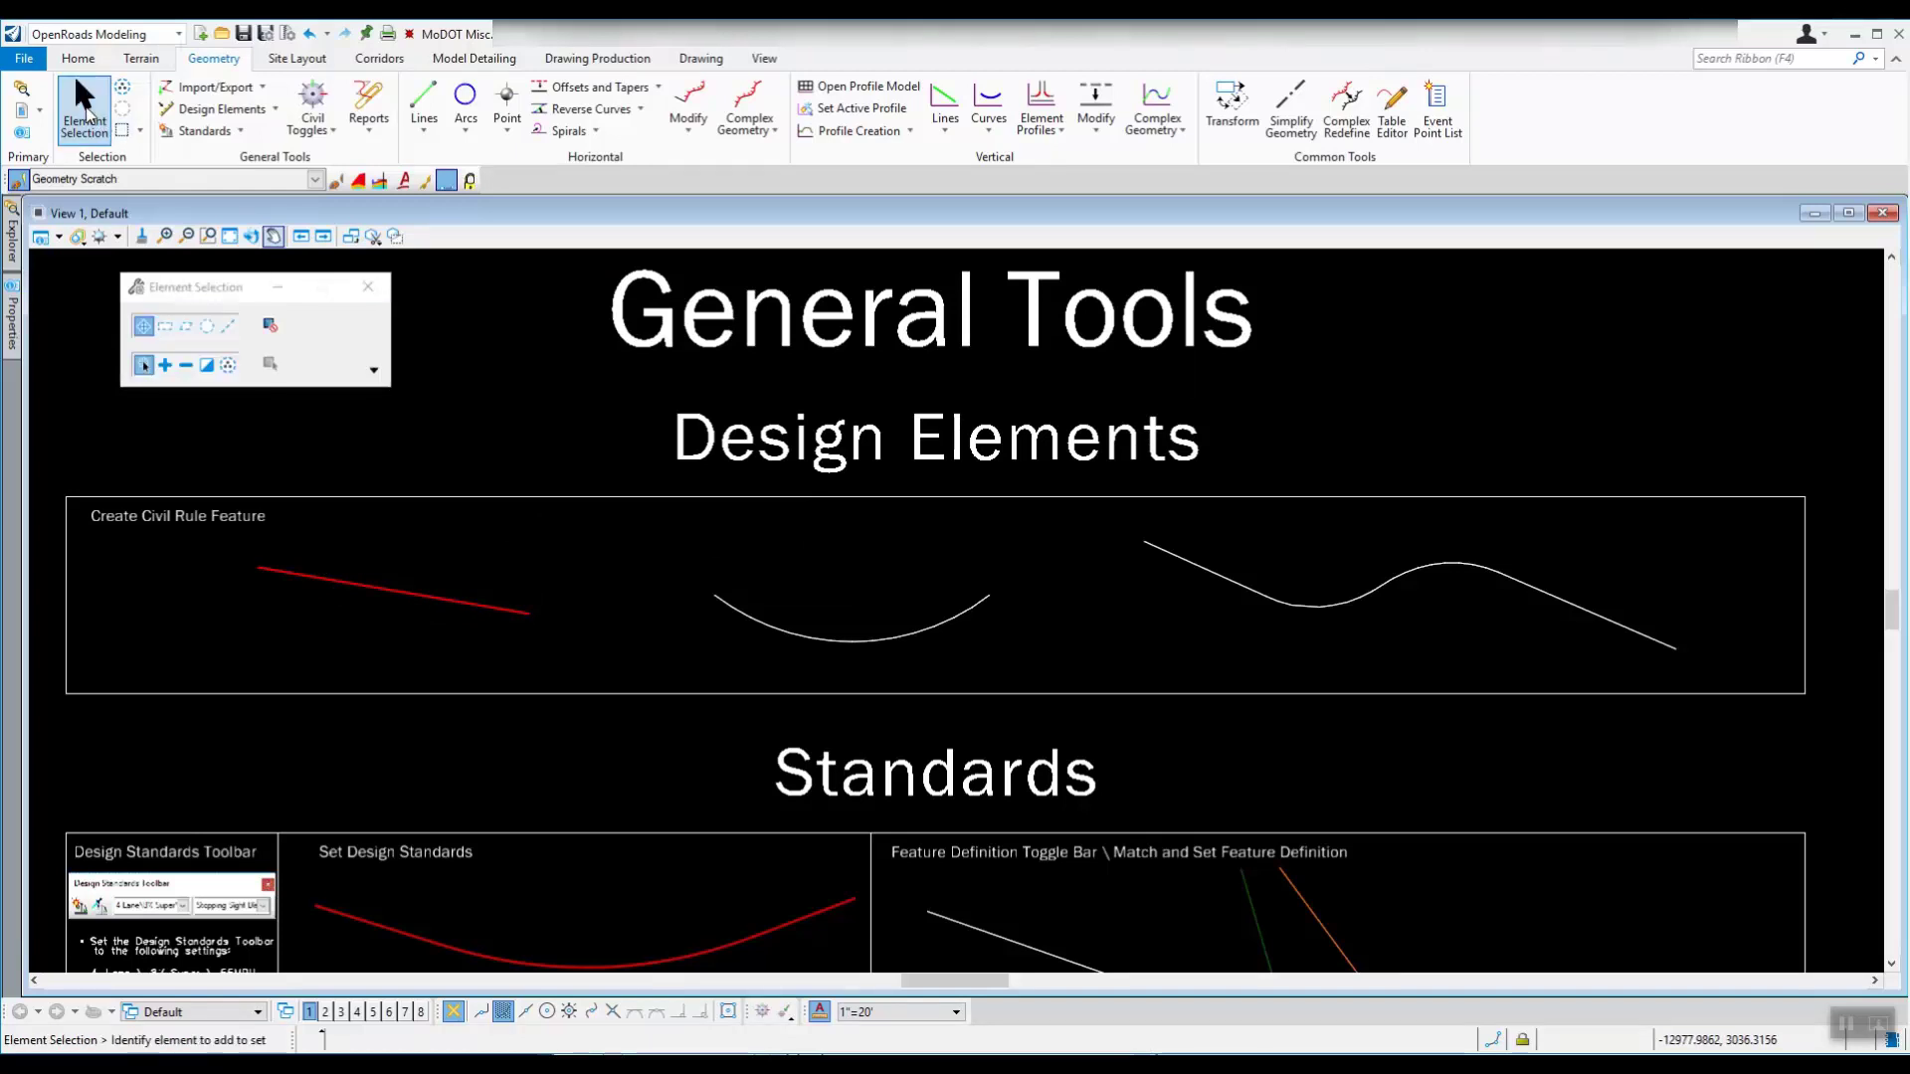
left_click(407, 595)
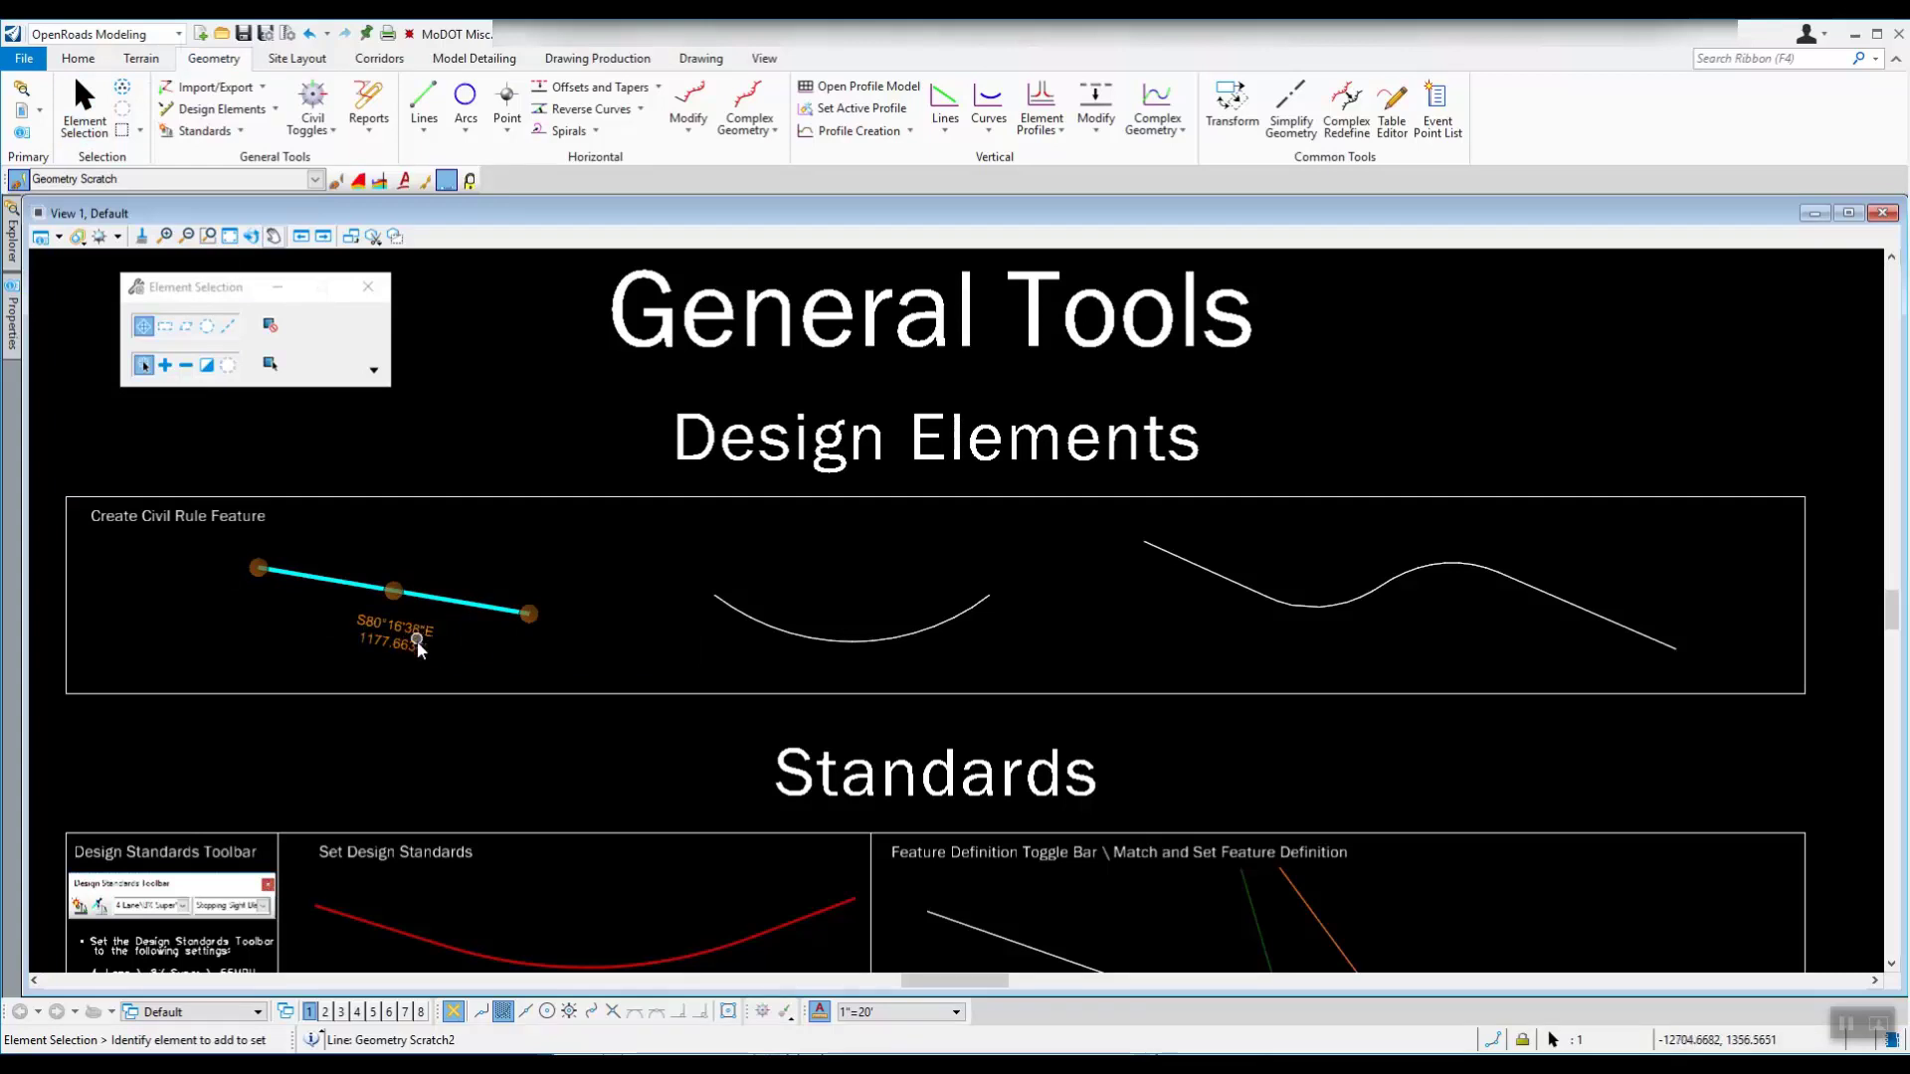
left_click(523, 647)
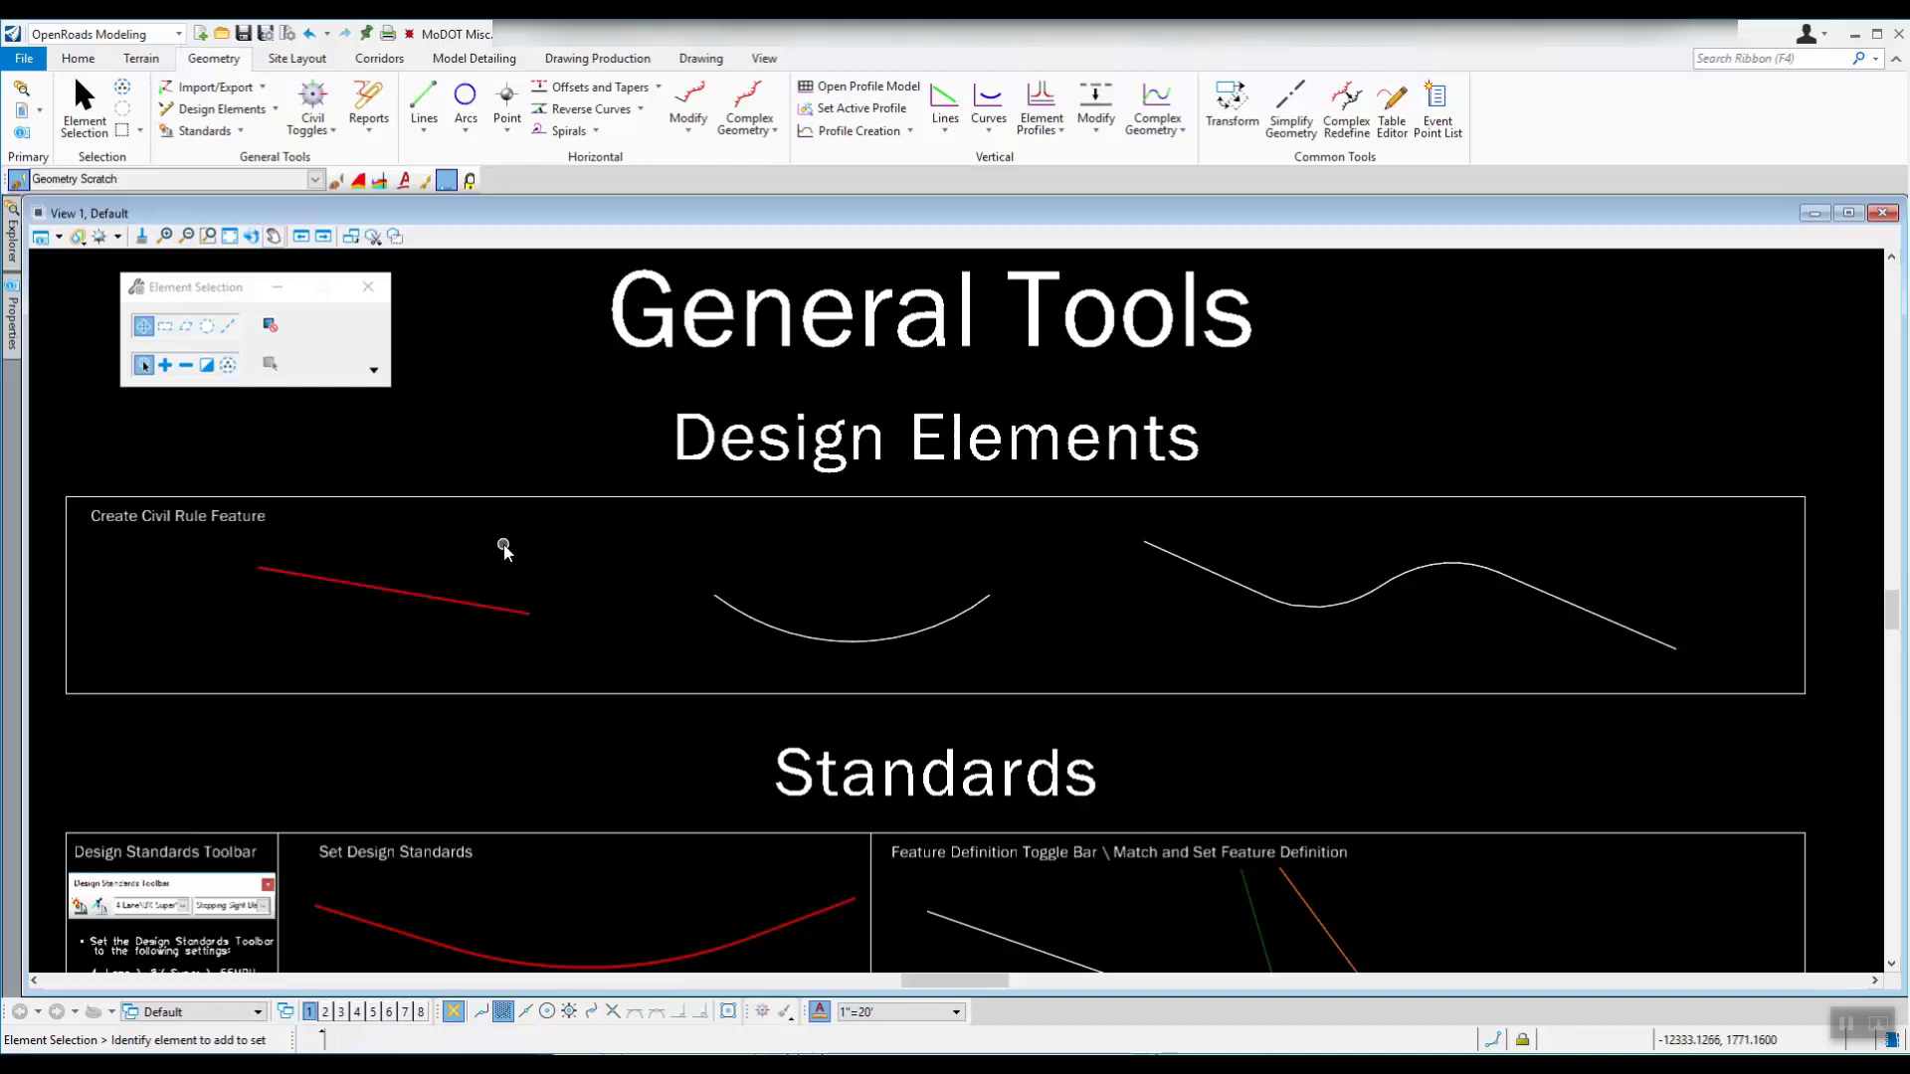
Choose Building under Linear > Design > Property as the active feature definition.
left_click(314, 179)
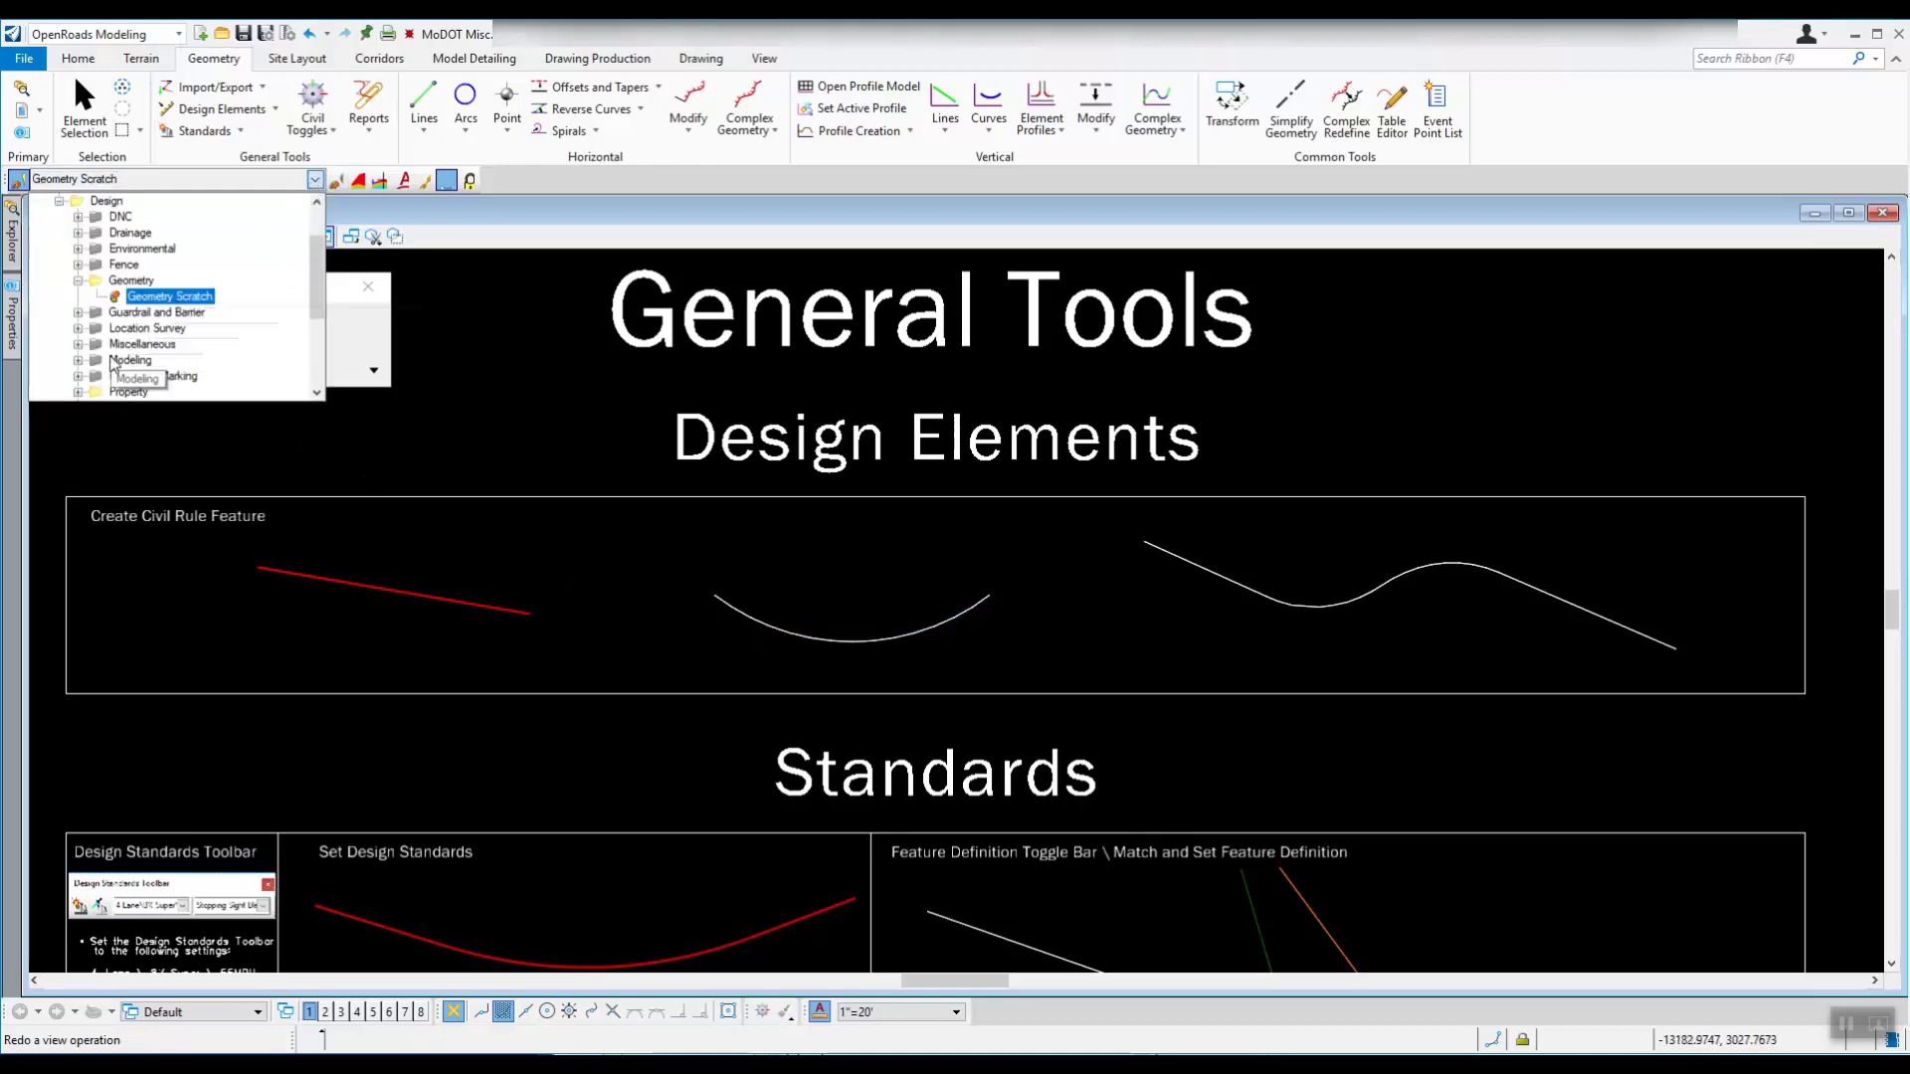
left_click(80, 393)
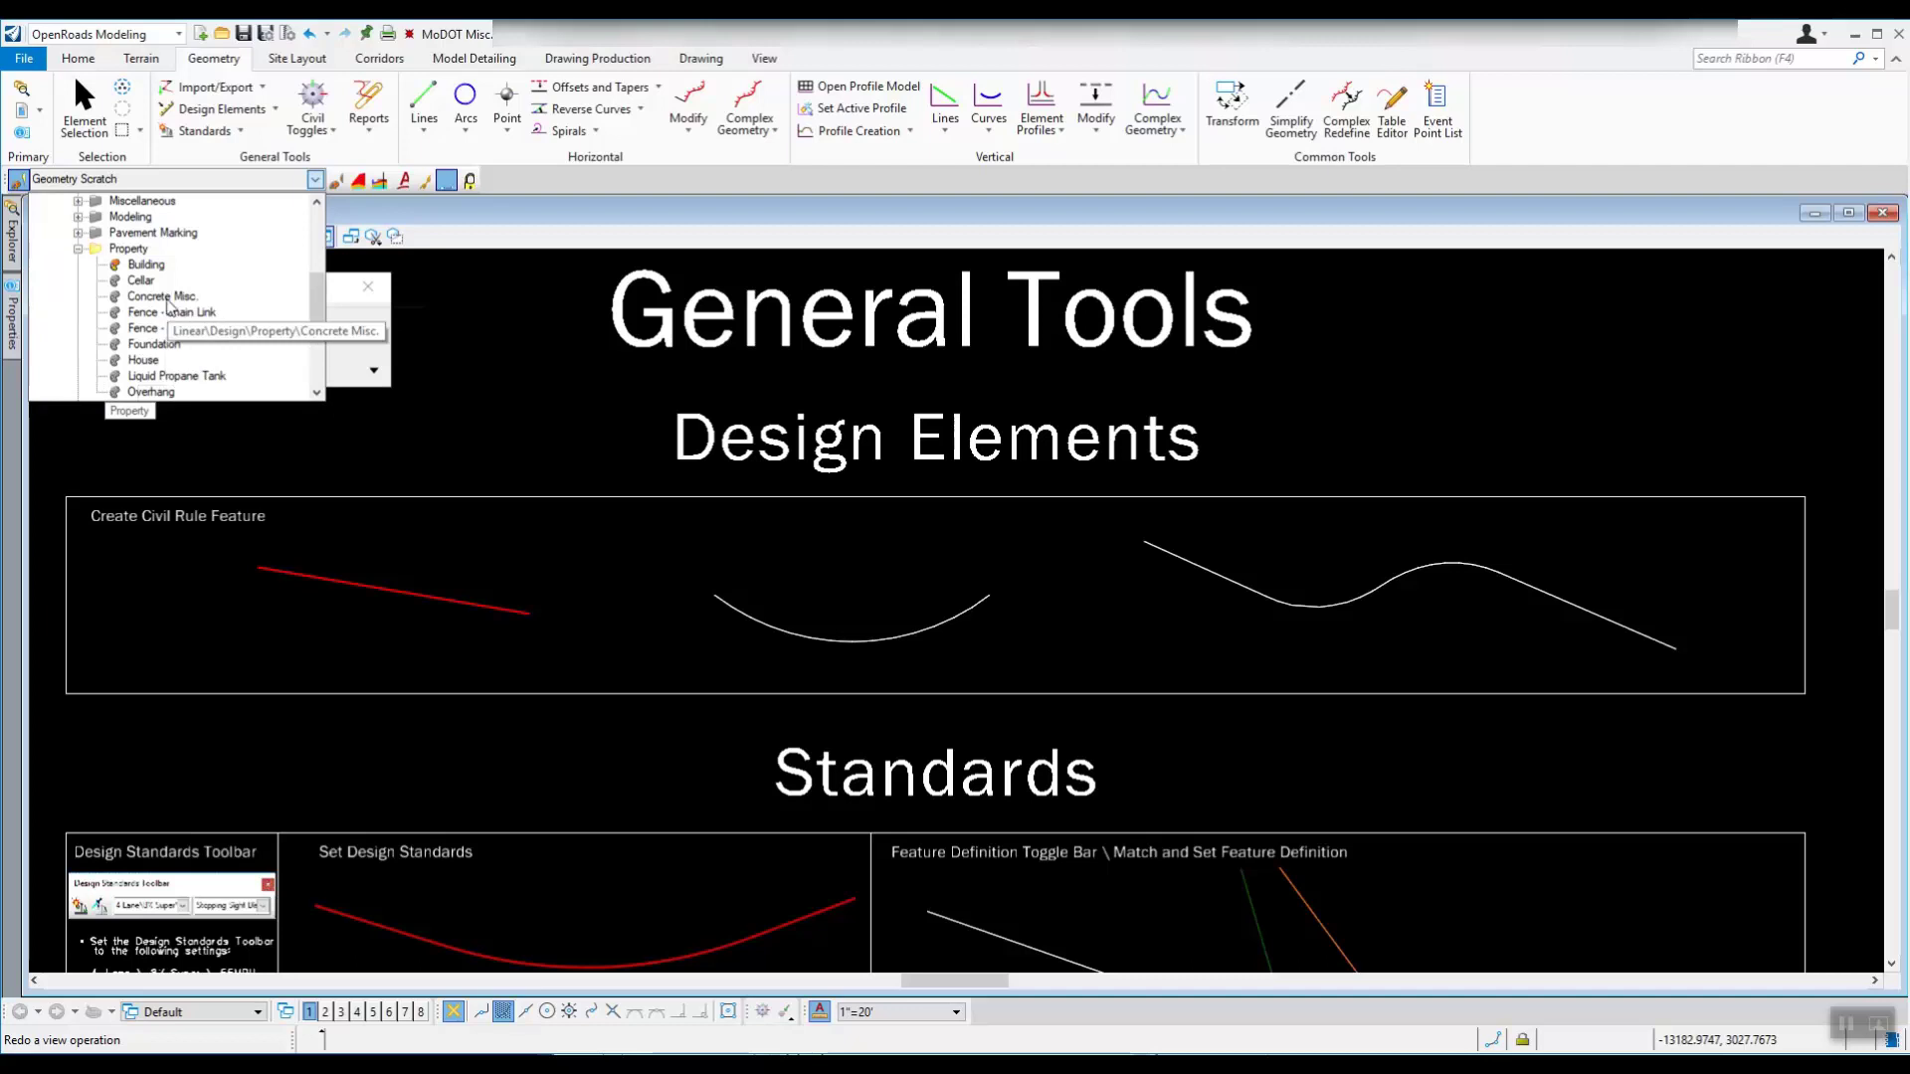
key("Escape")
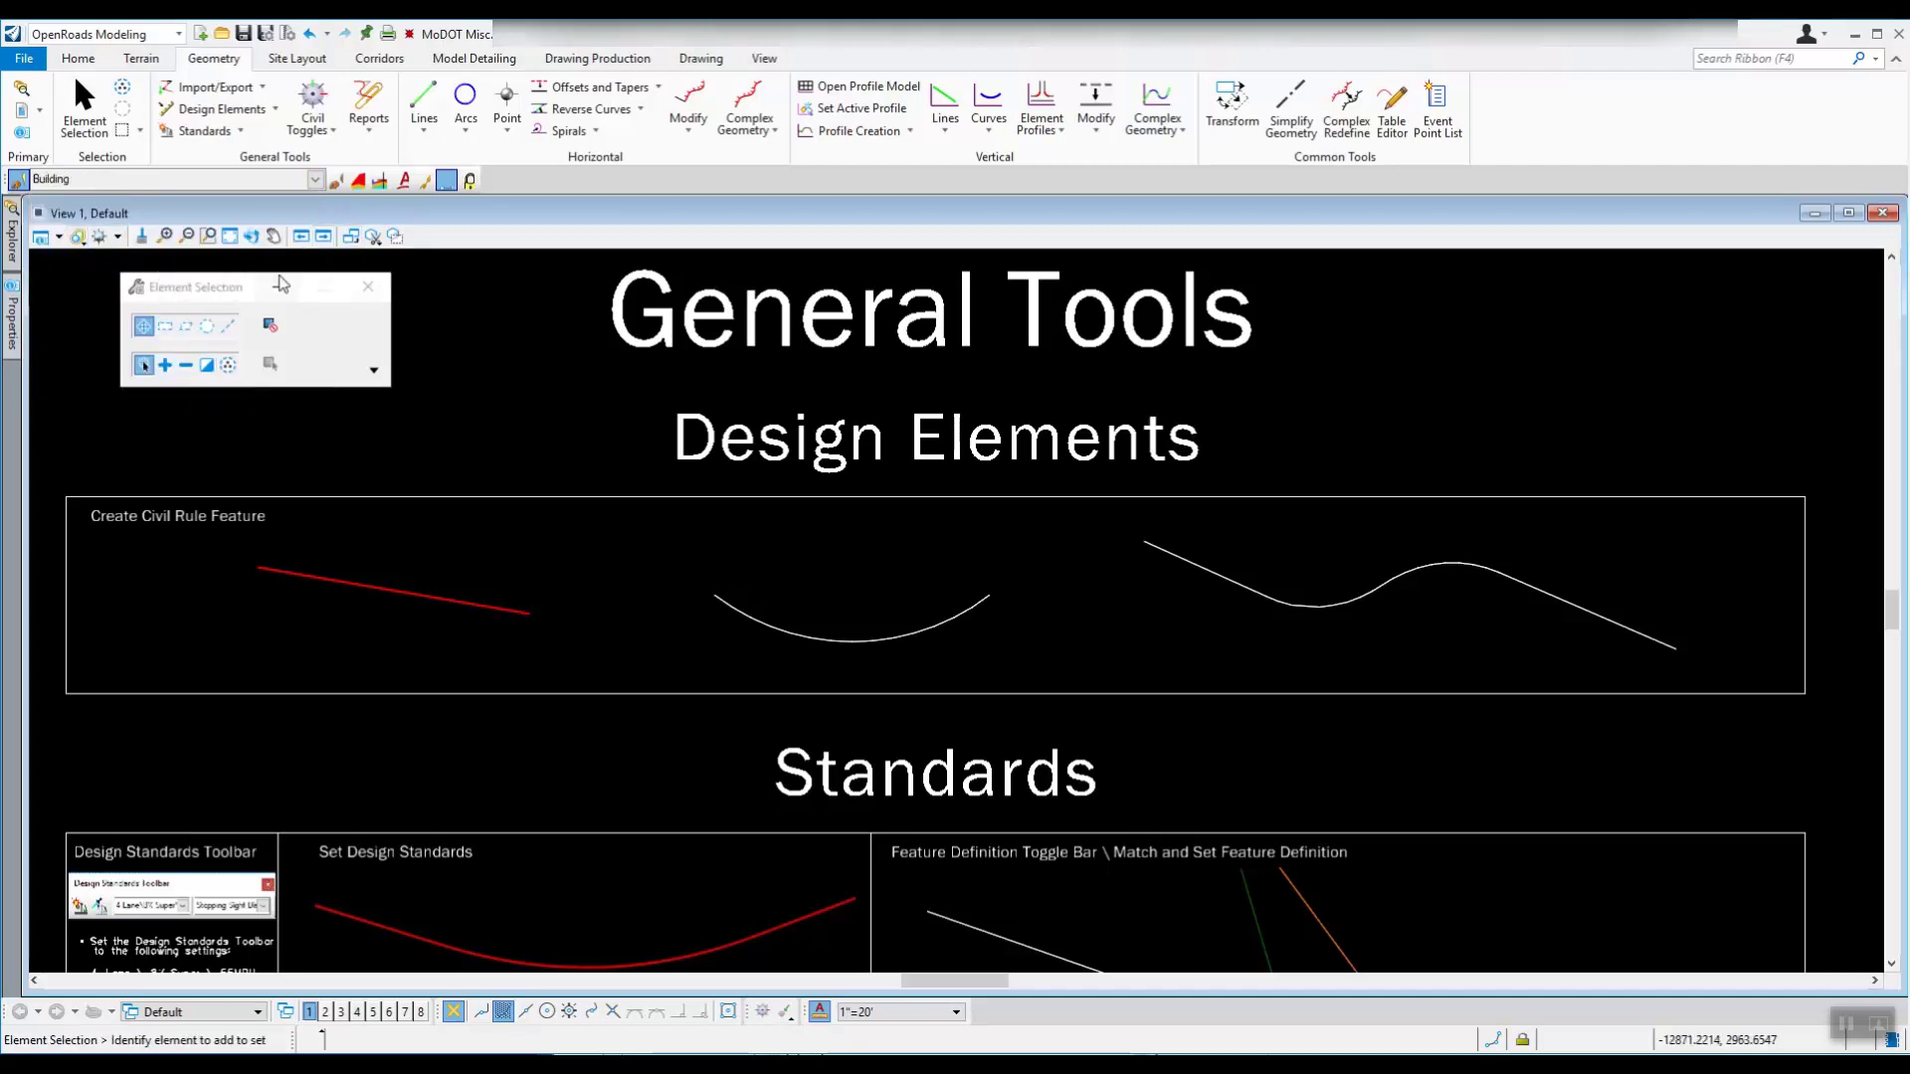
left_click(275, 110)
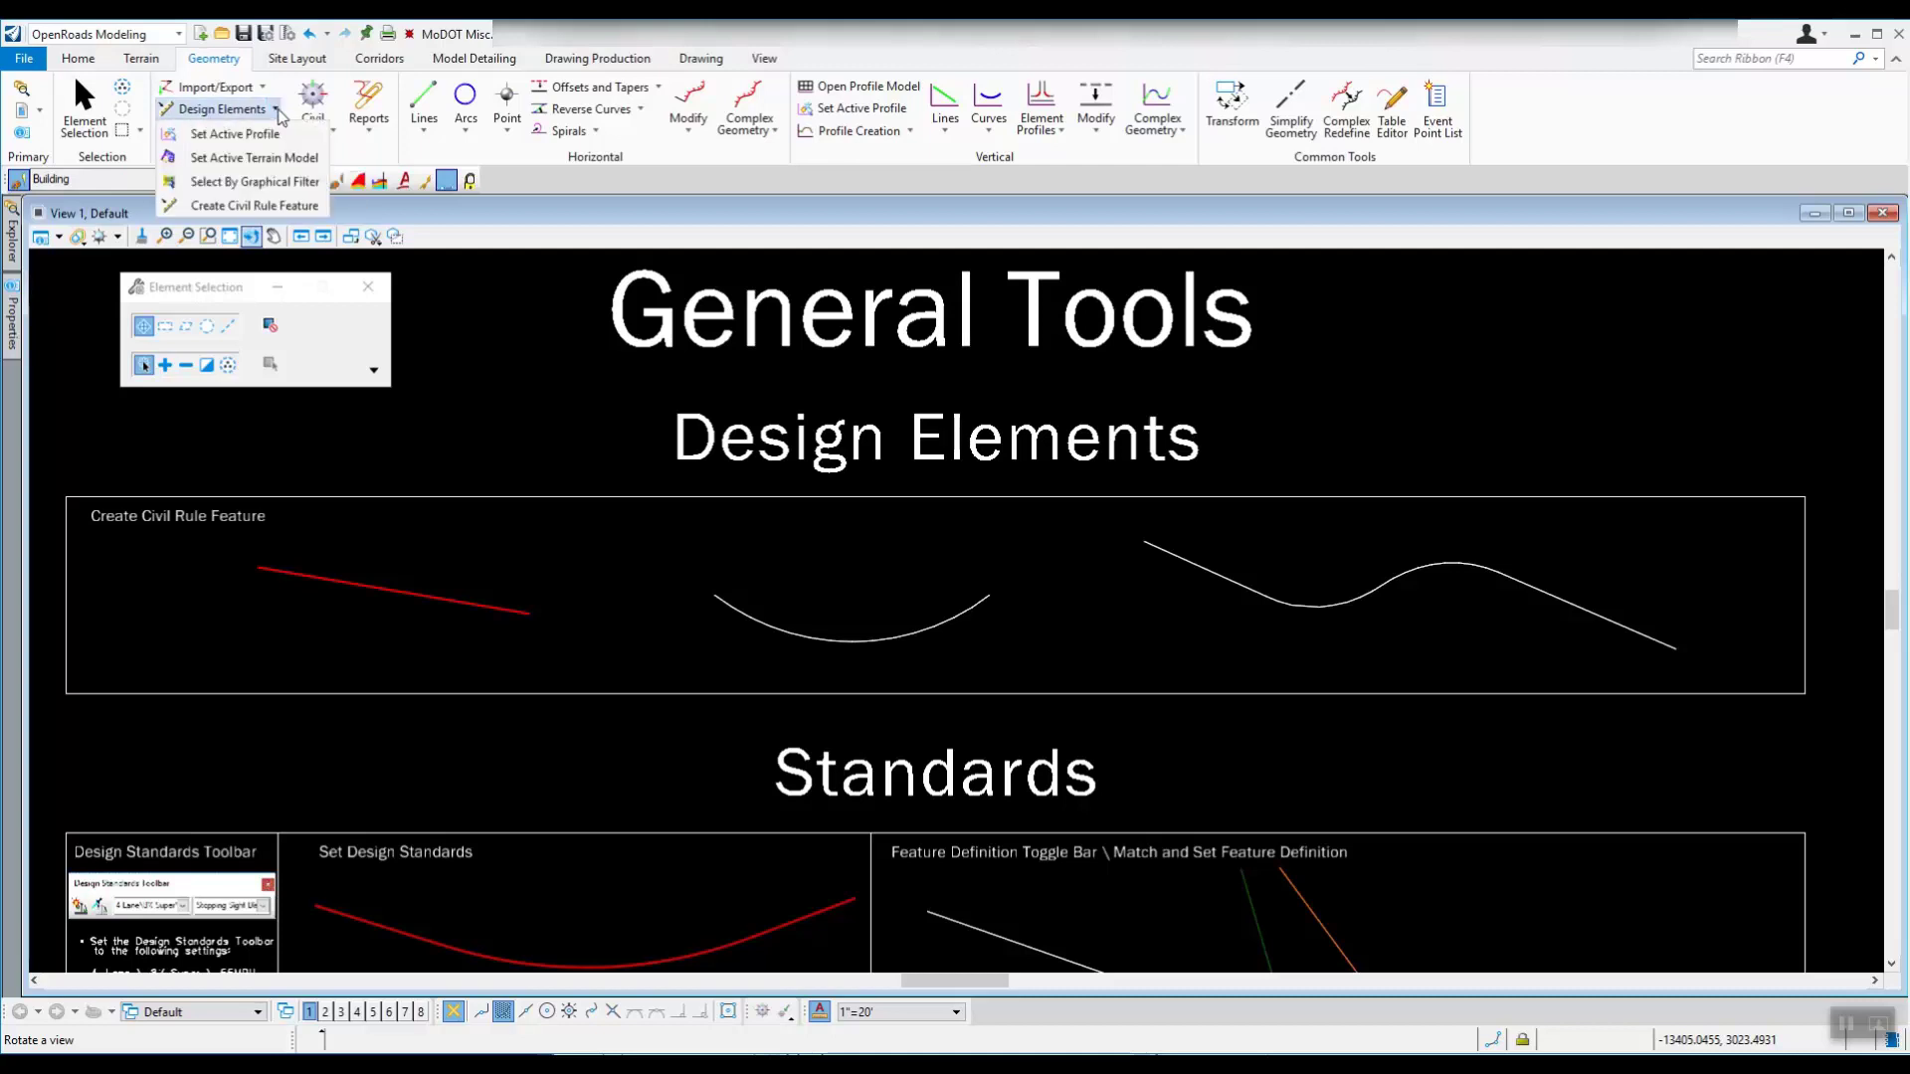
Apply the Building feature to the arc with Create Civil Rule Feature, then end the command.
left_click(254, 206)
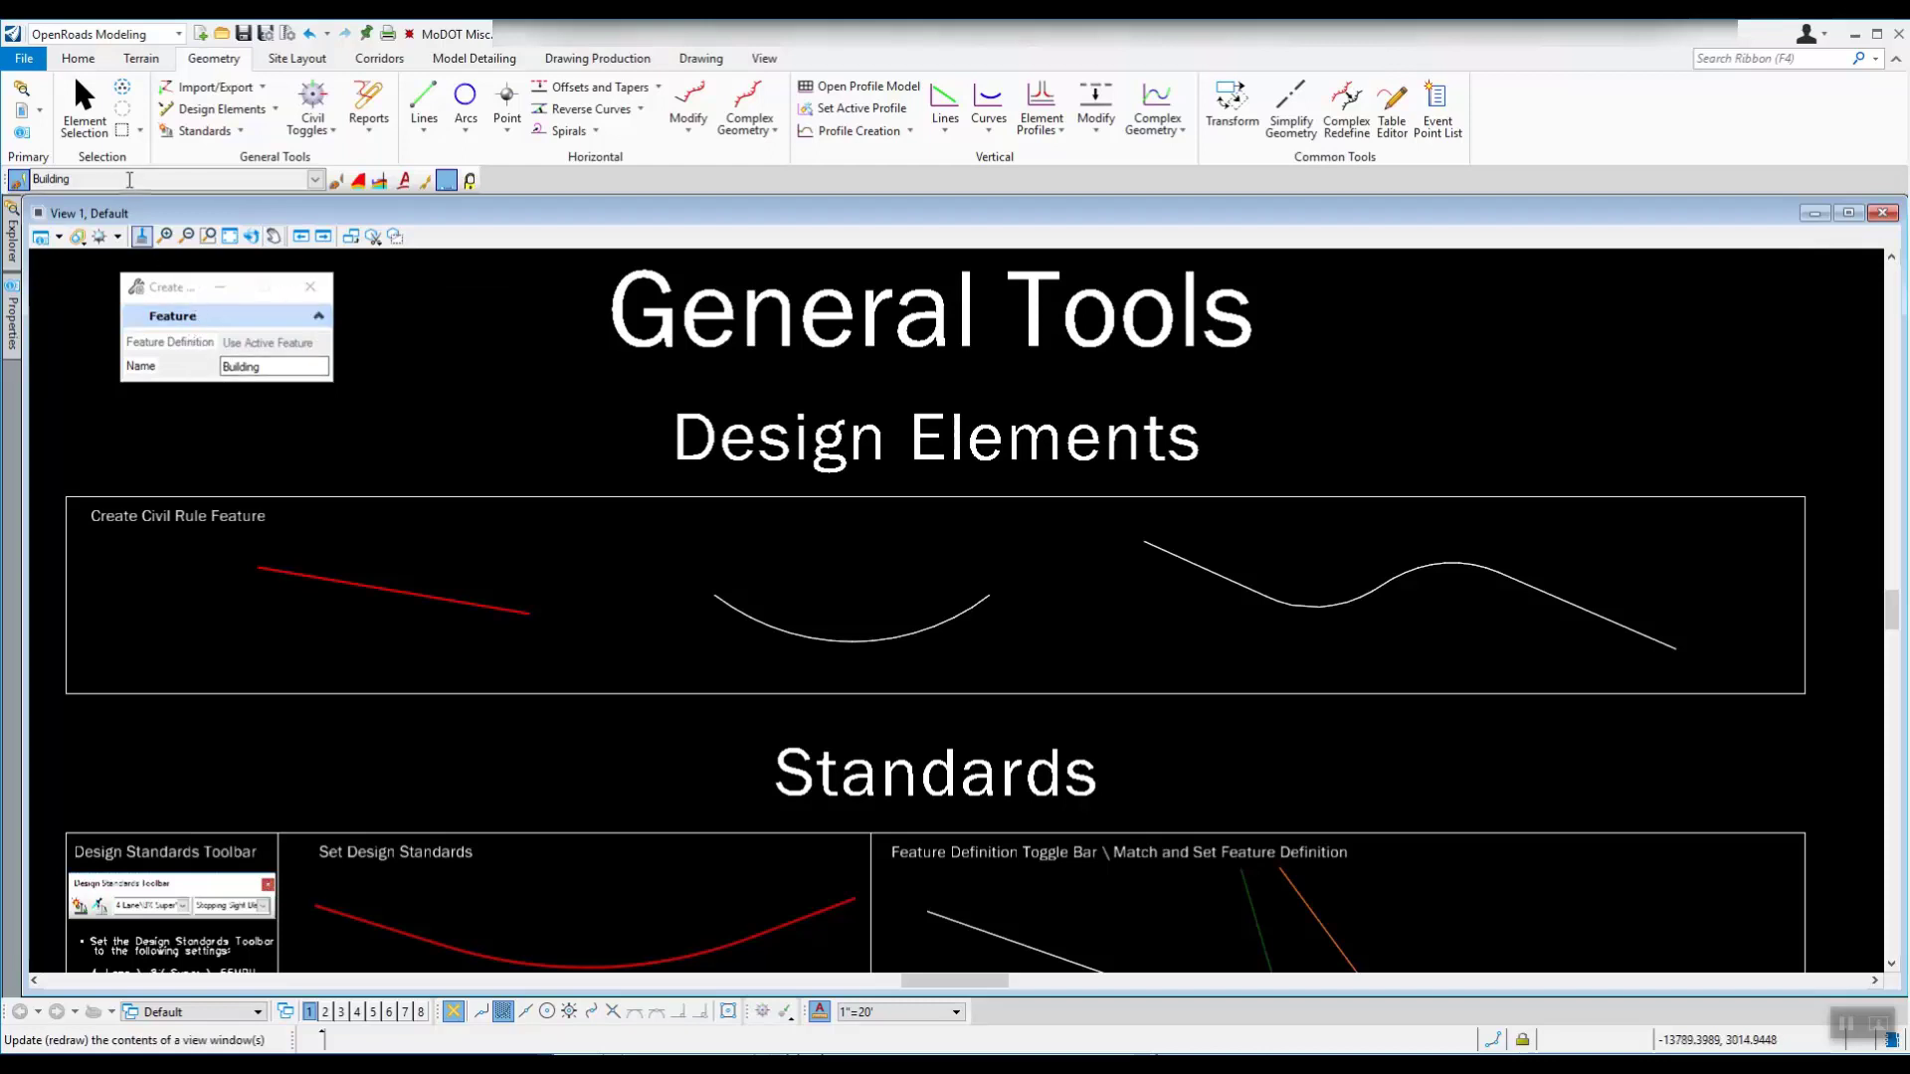
left_click(765, 620)
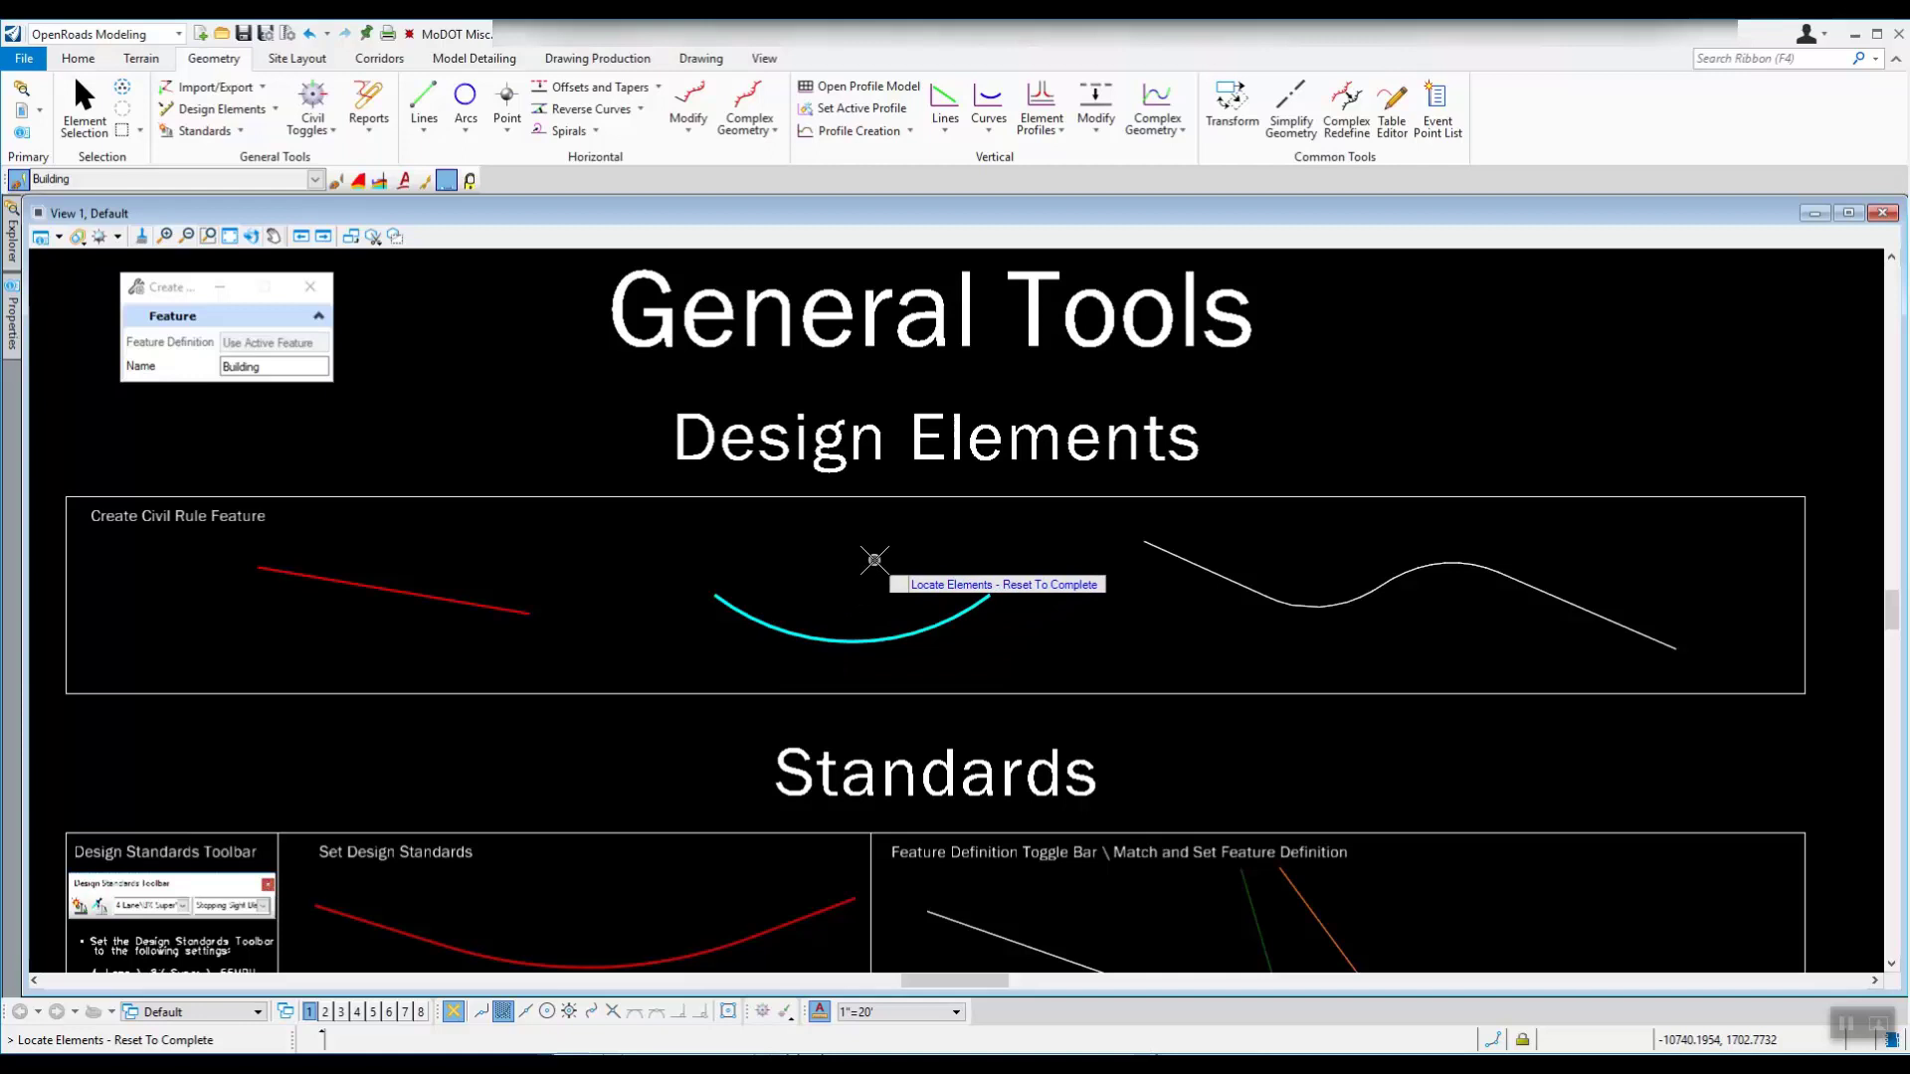
right_click(831, 577)
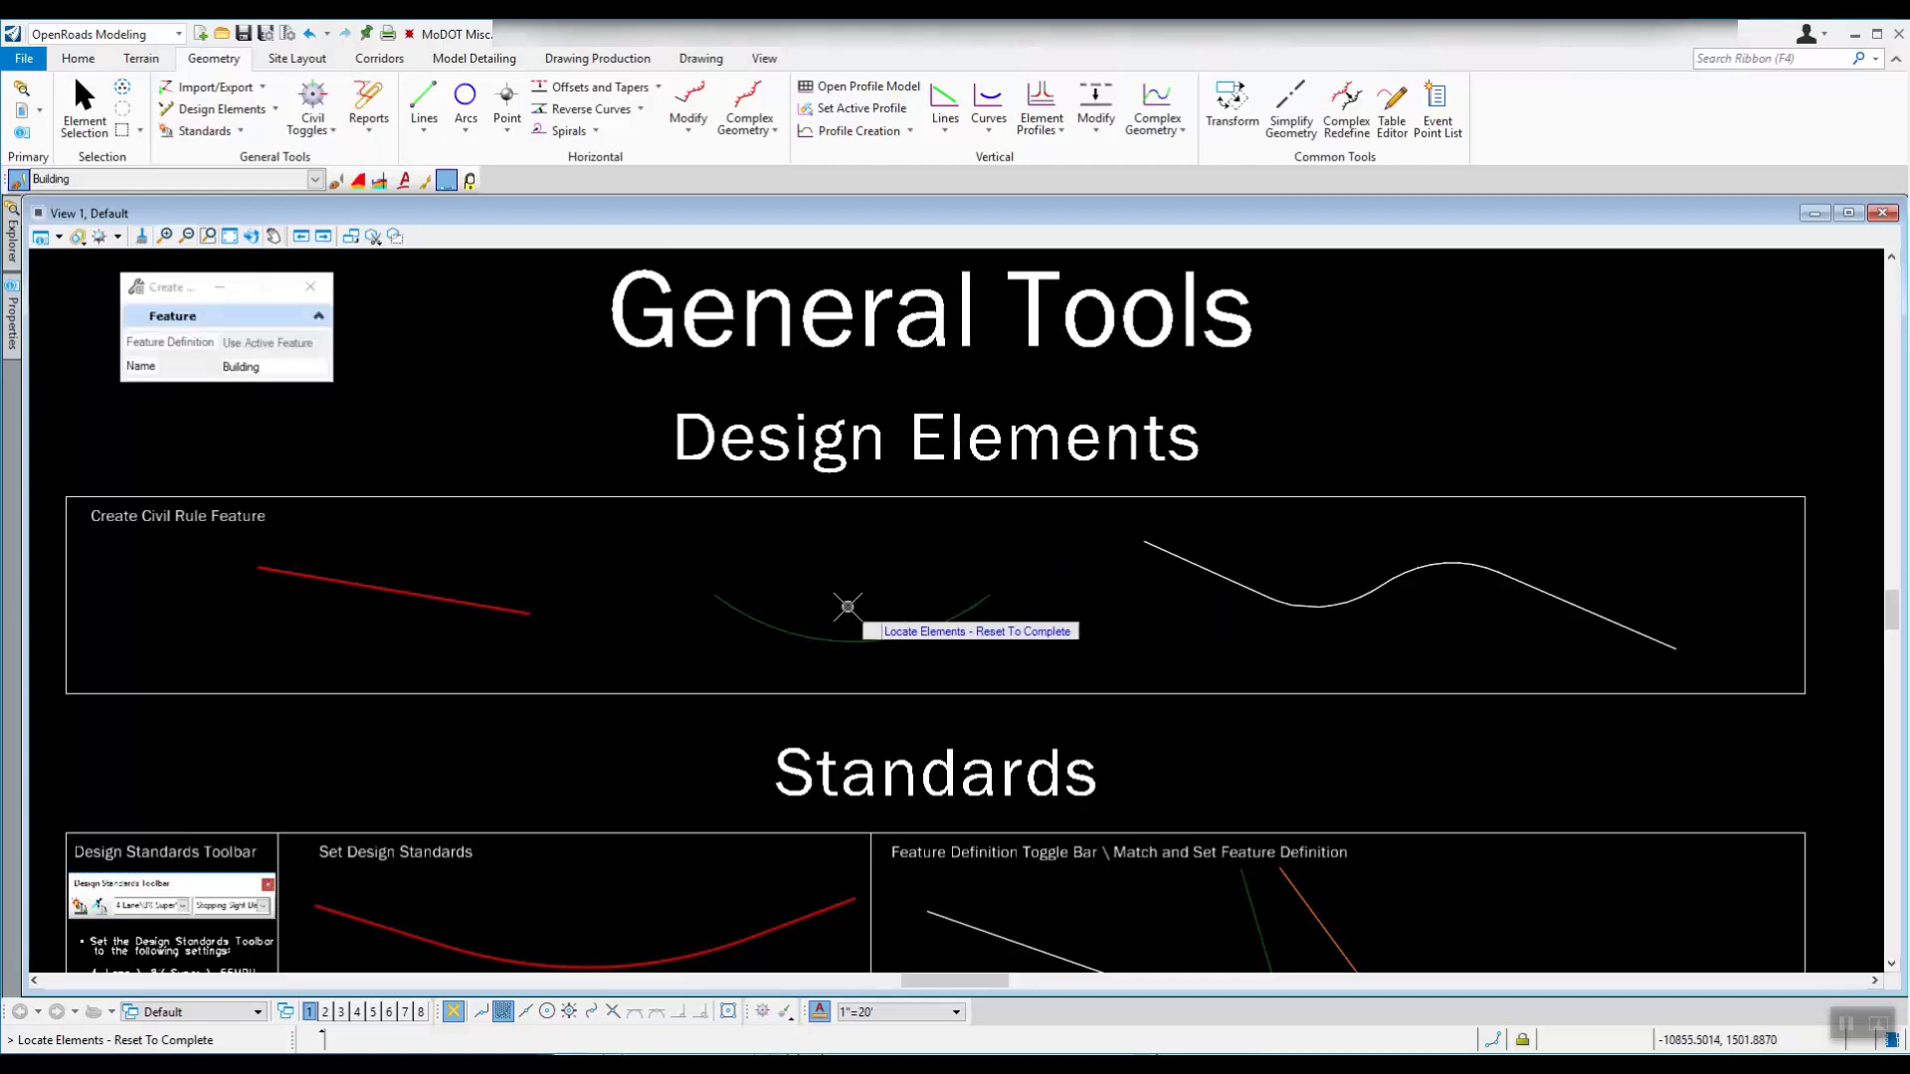
left_click(85, 109)
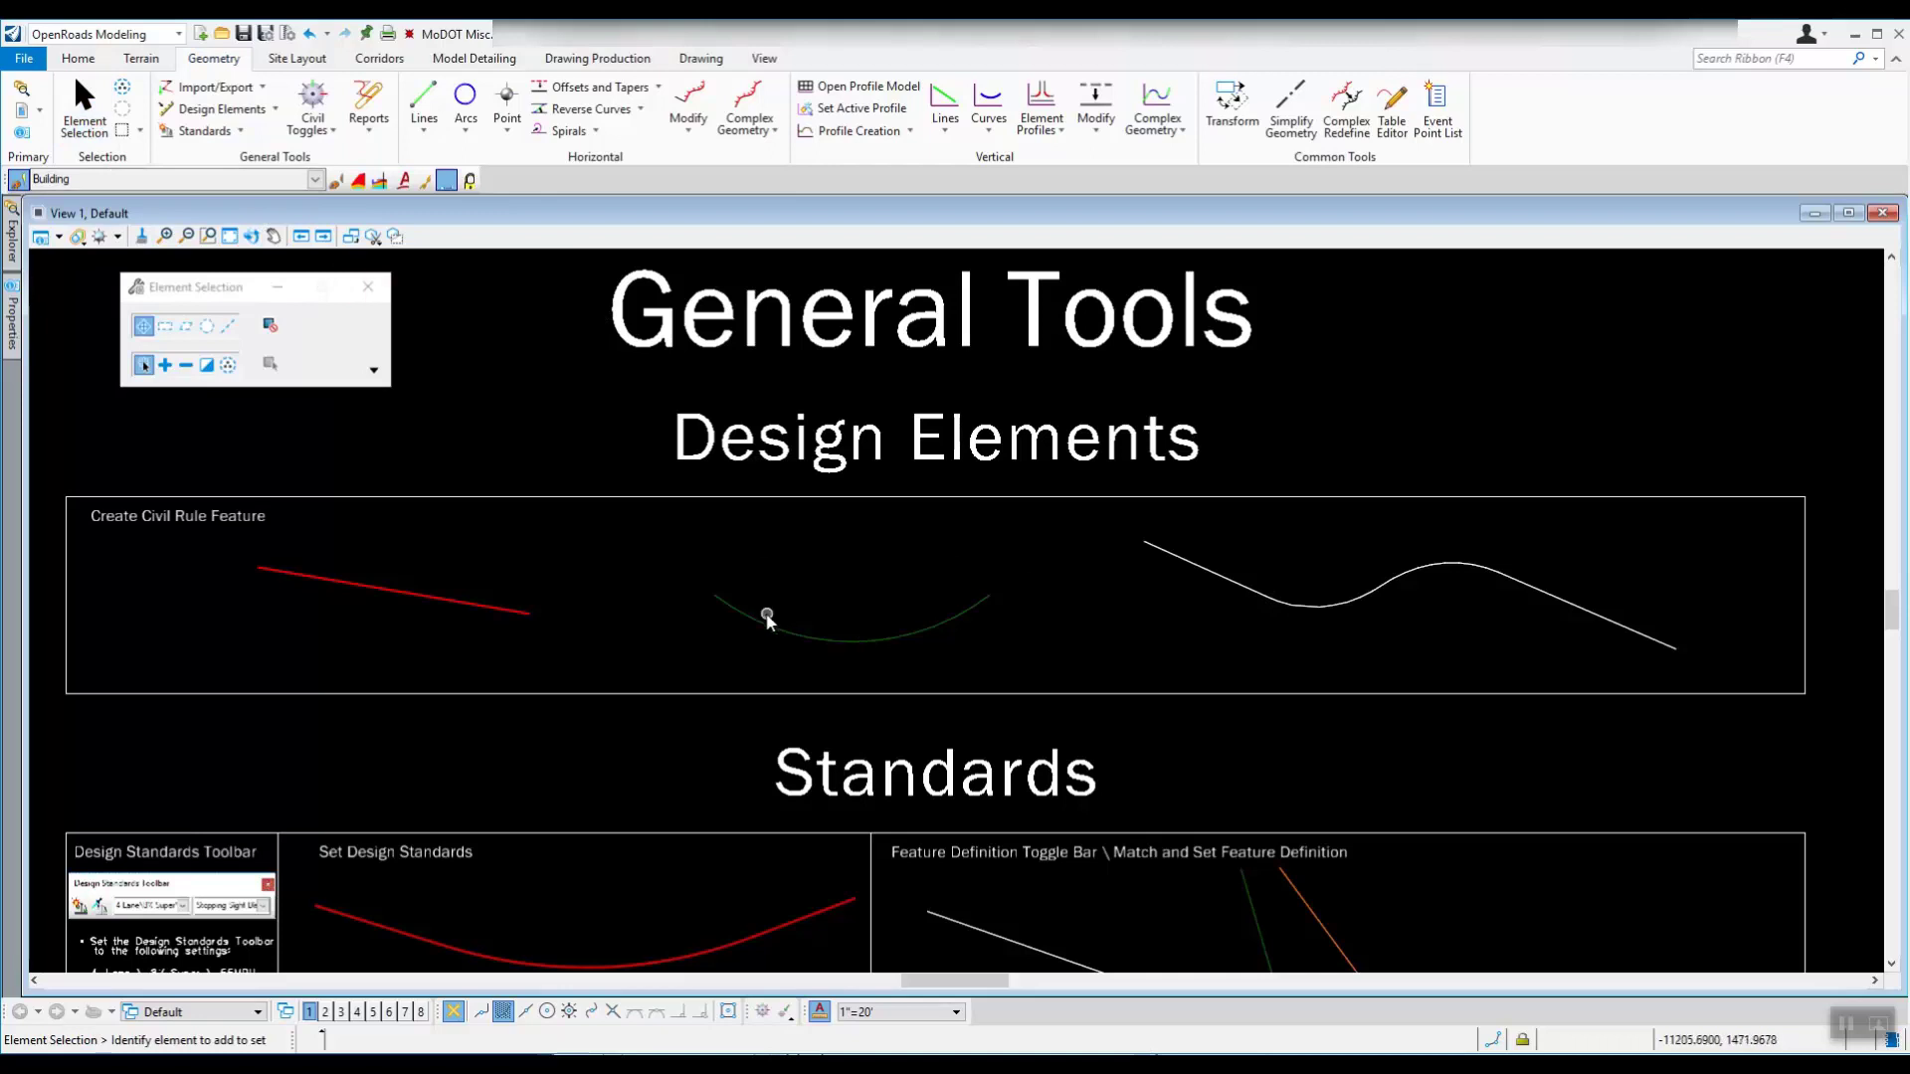
left_click(756, 623)
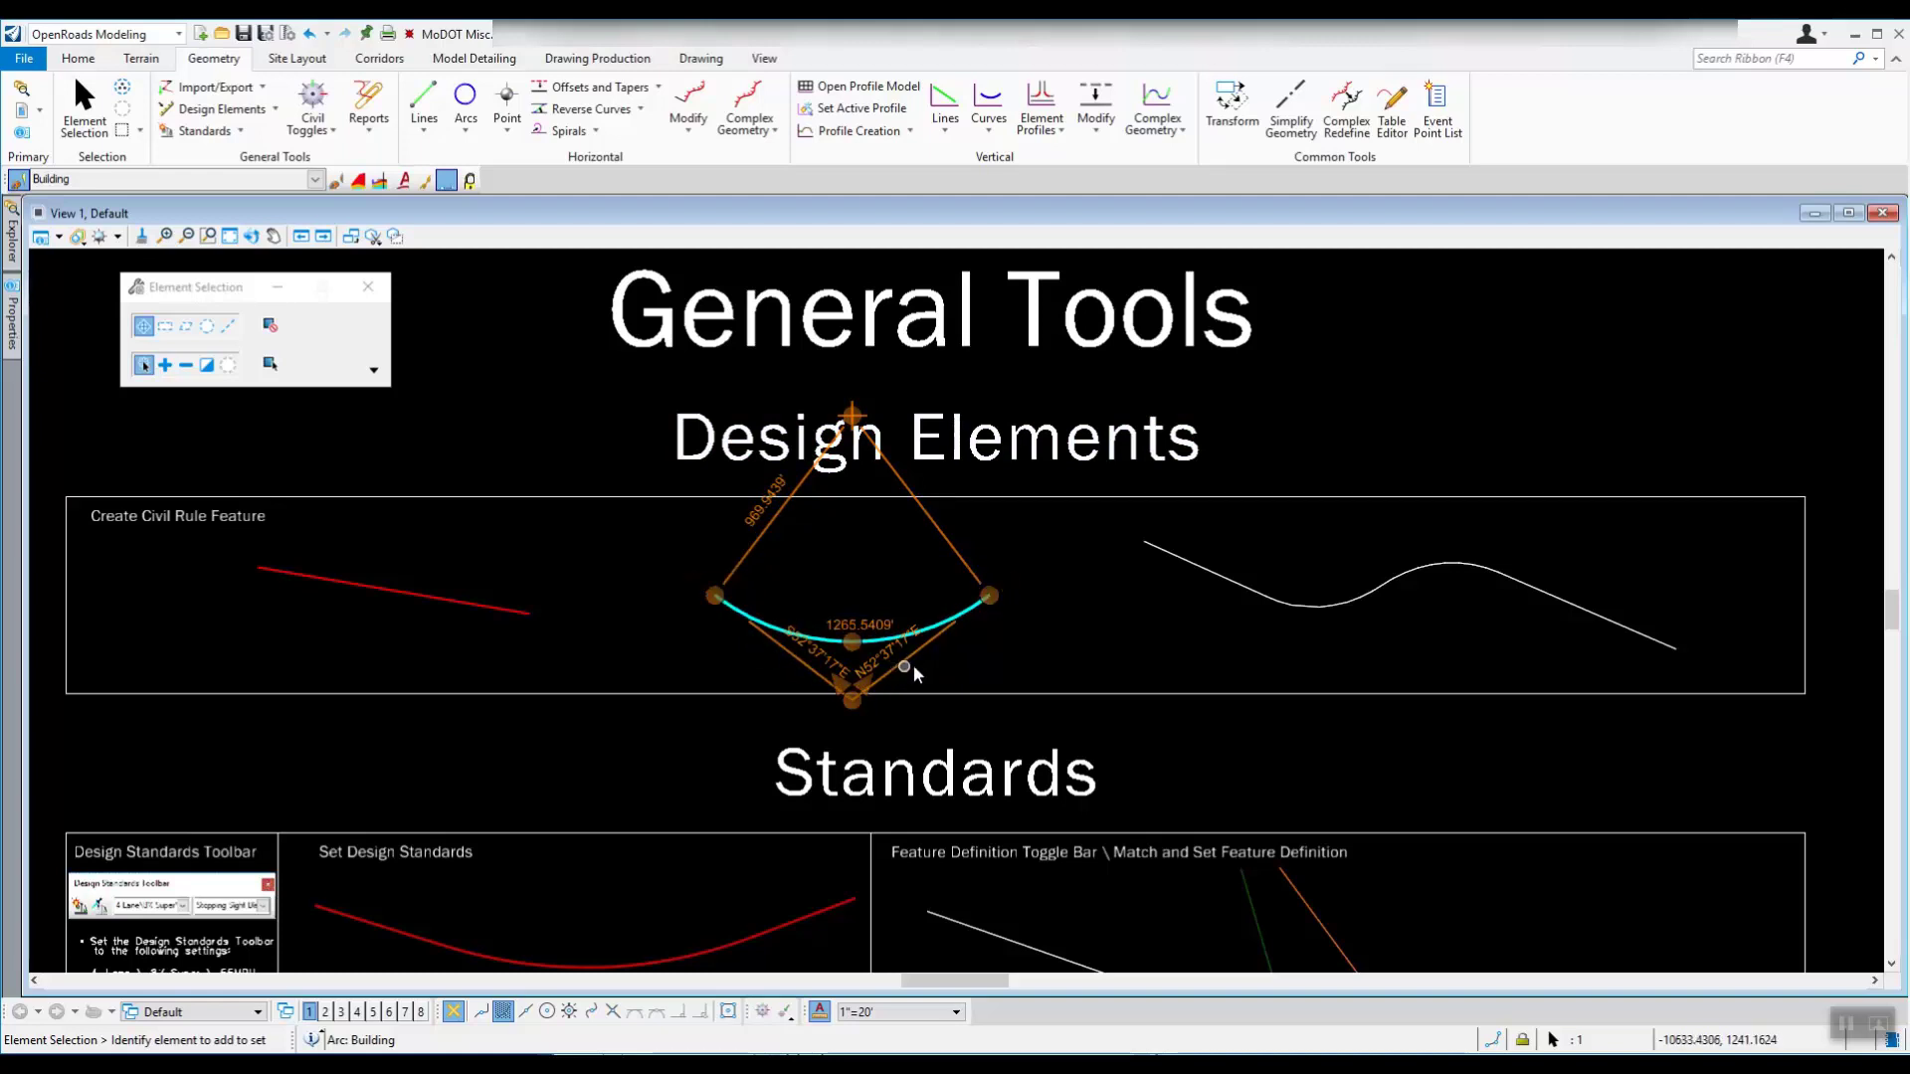
left_click(1061, 622)
left_click(1194, 563)
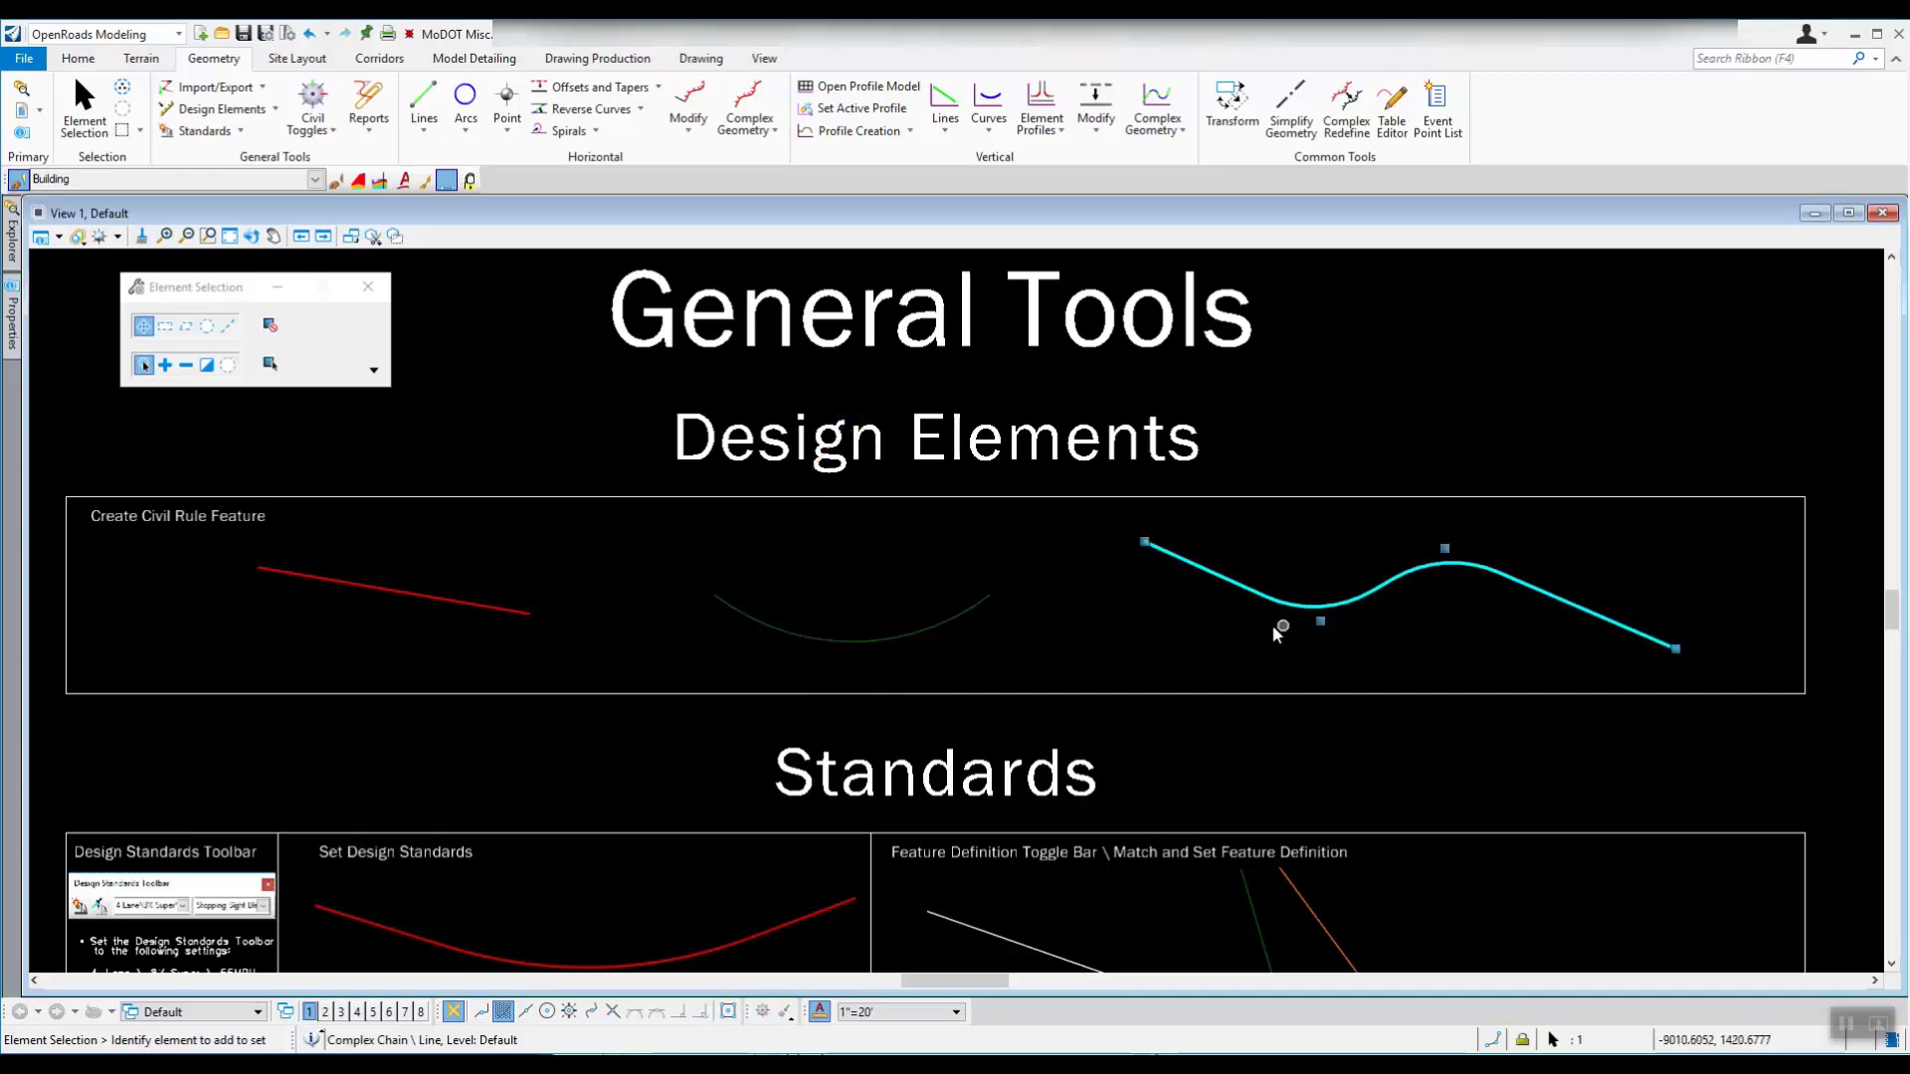
left_click(1172, 632)
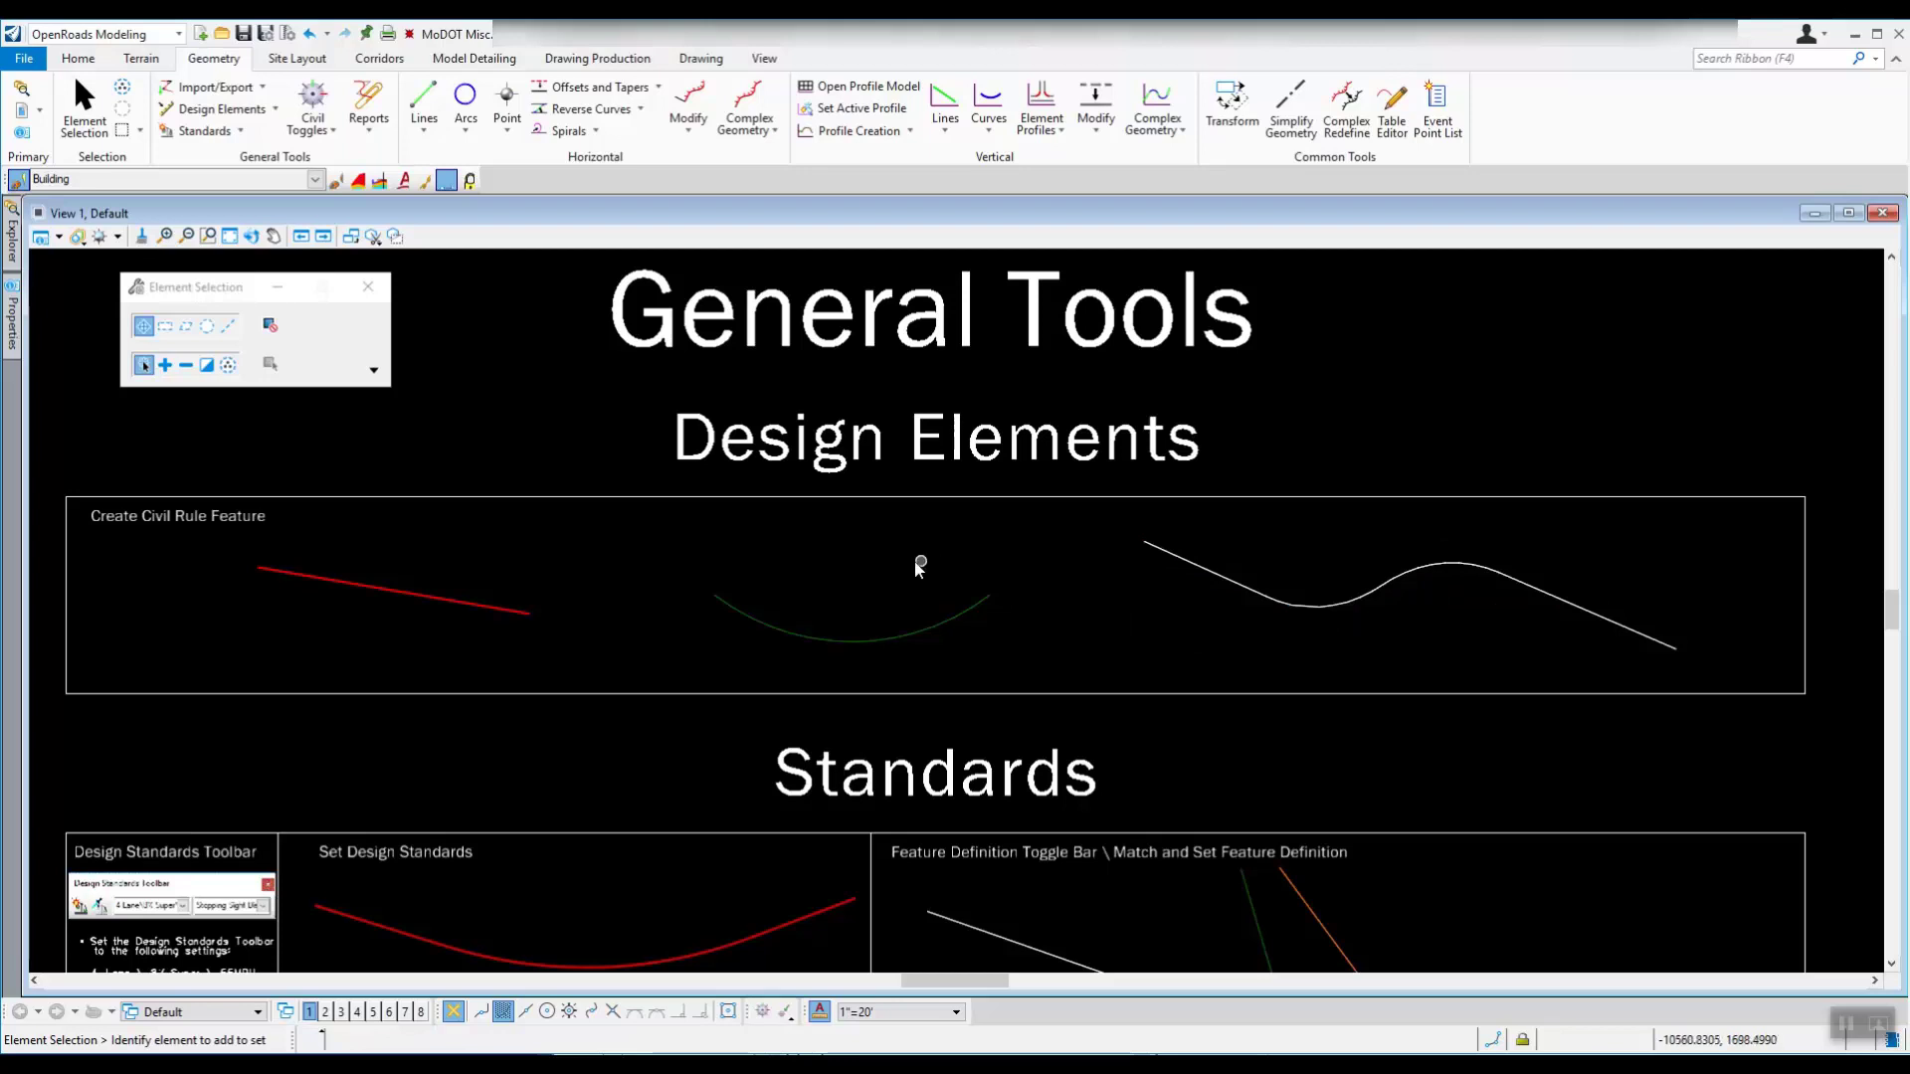
Select MoDOT_Baseline_Proposed from the Alignment category of the feature definition list.
left_click(314, 181)
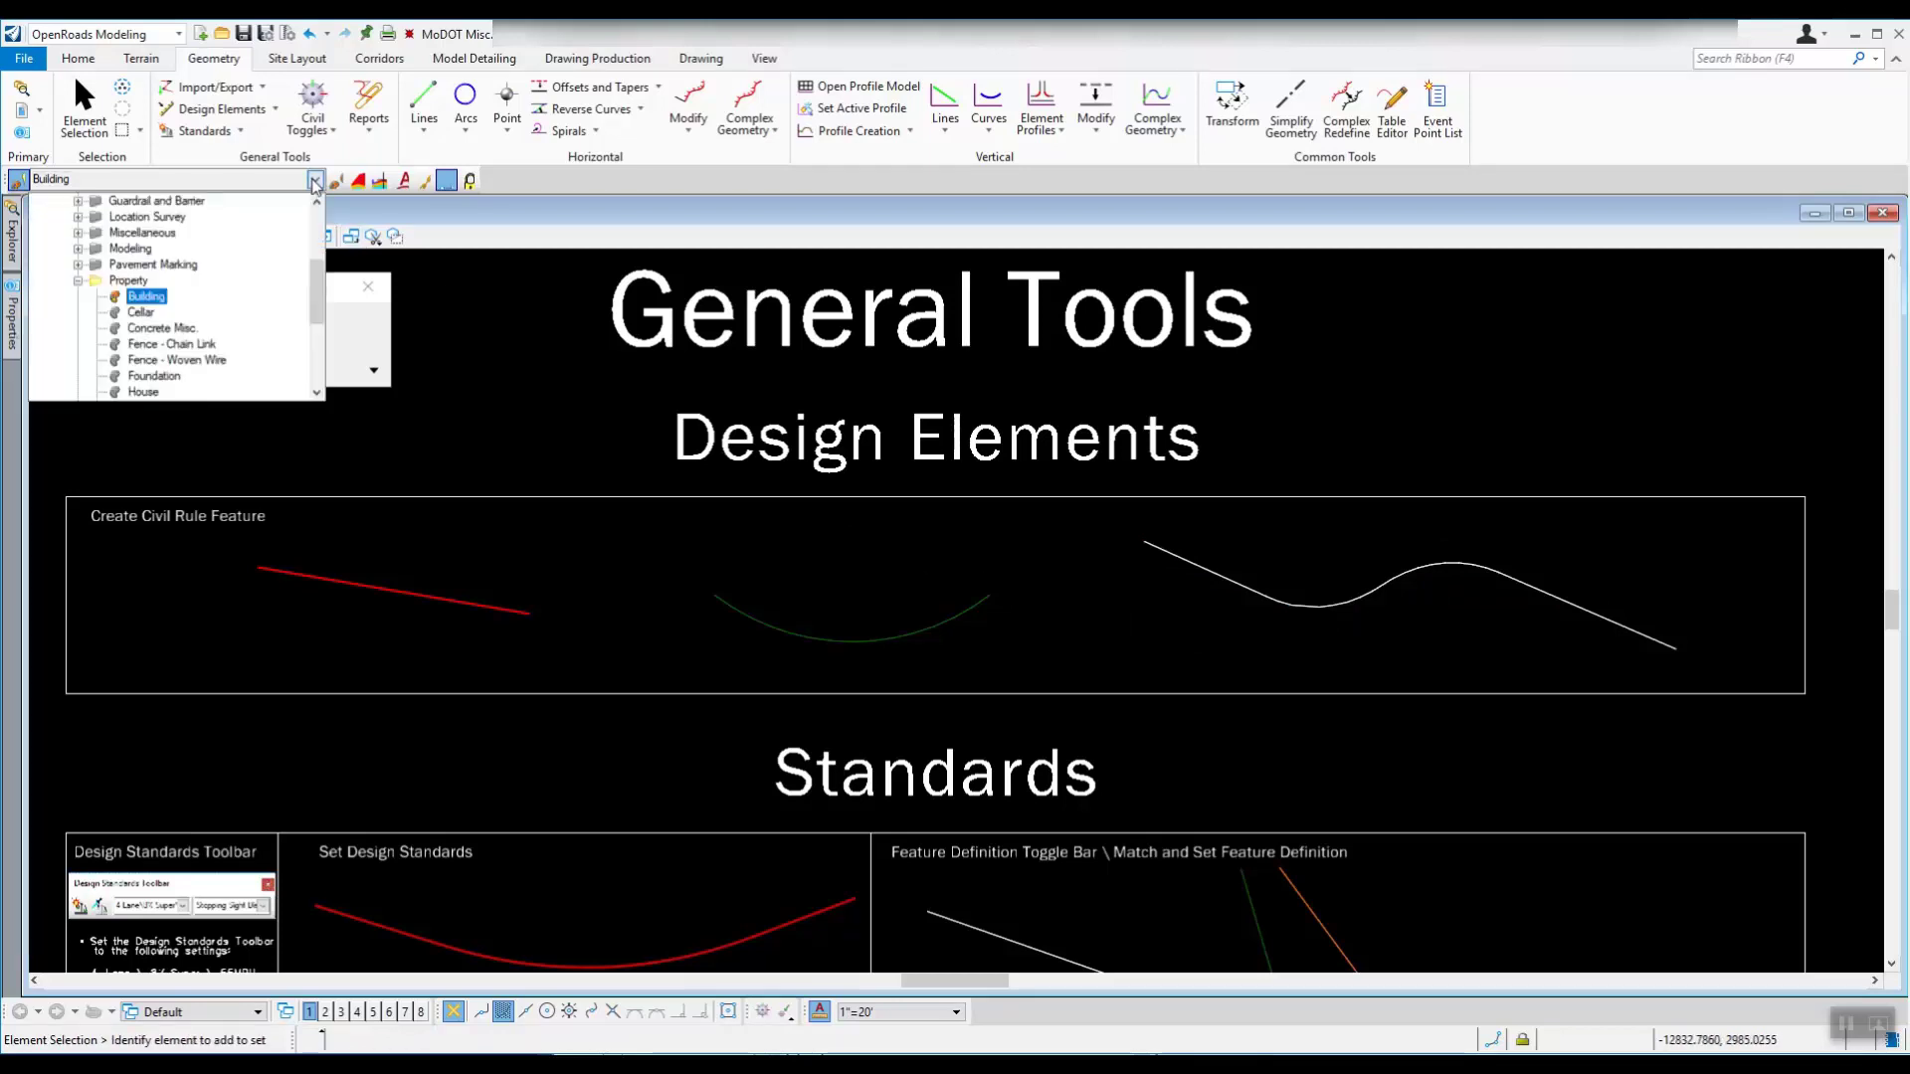
scroll(314, 279, "up", 4)
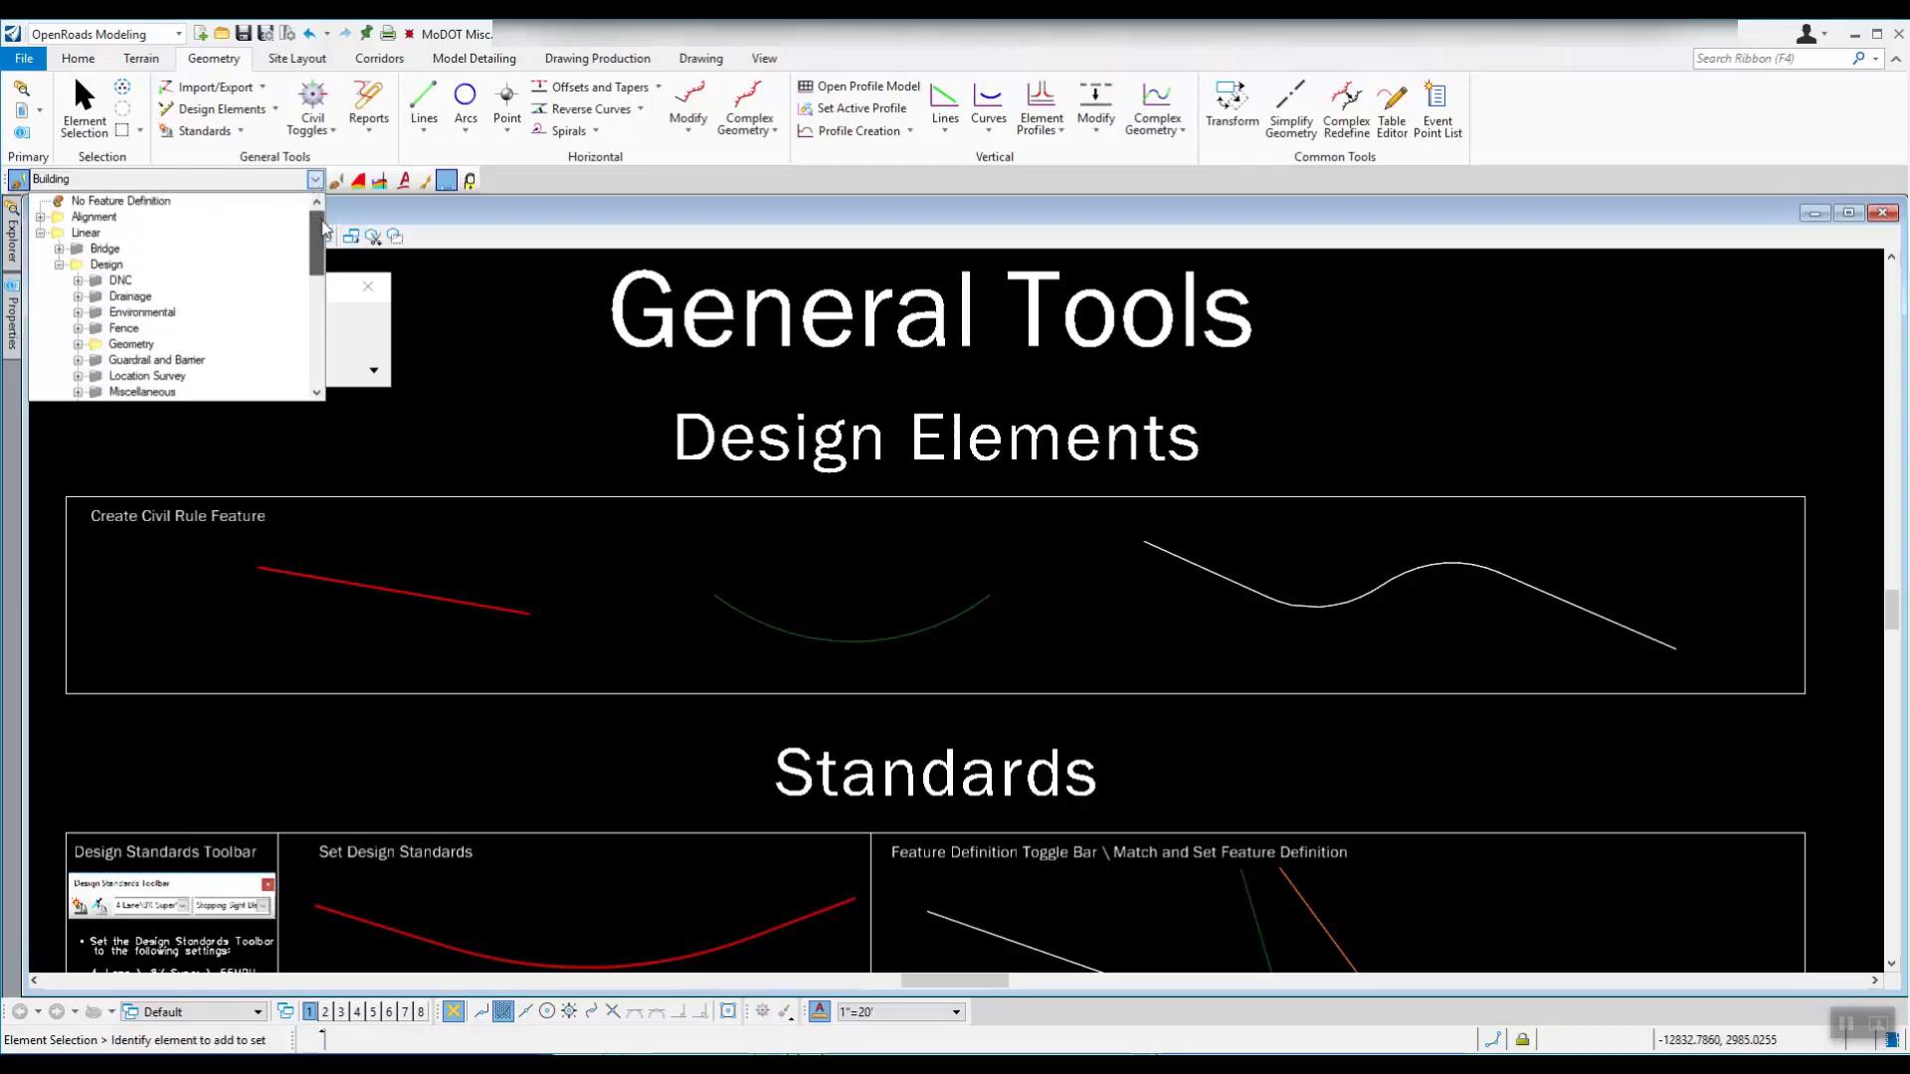
left_click(41, 217)
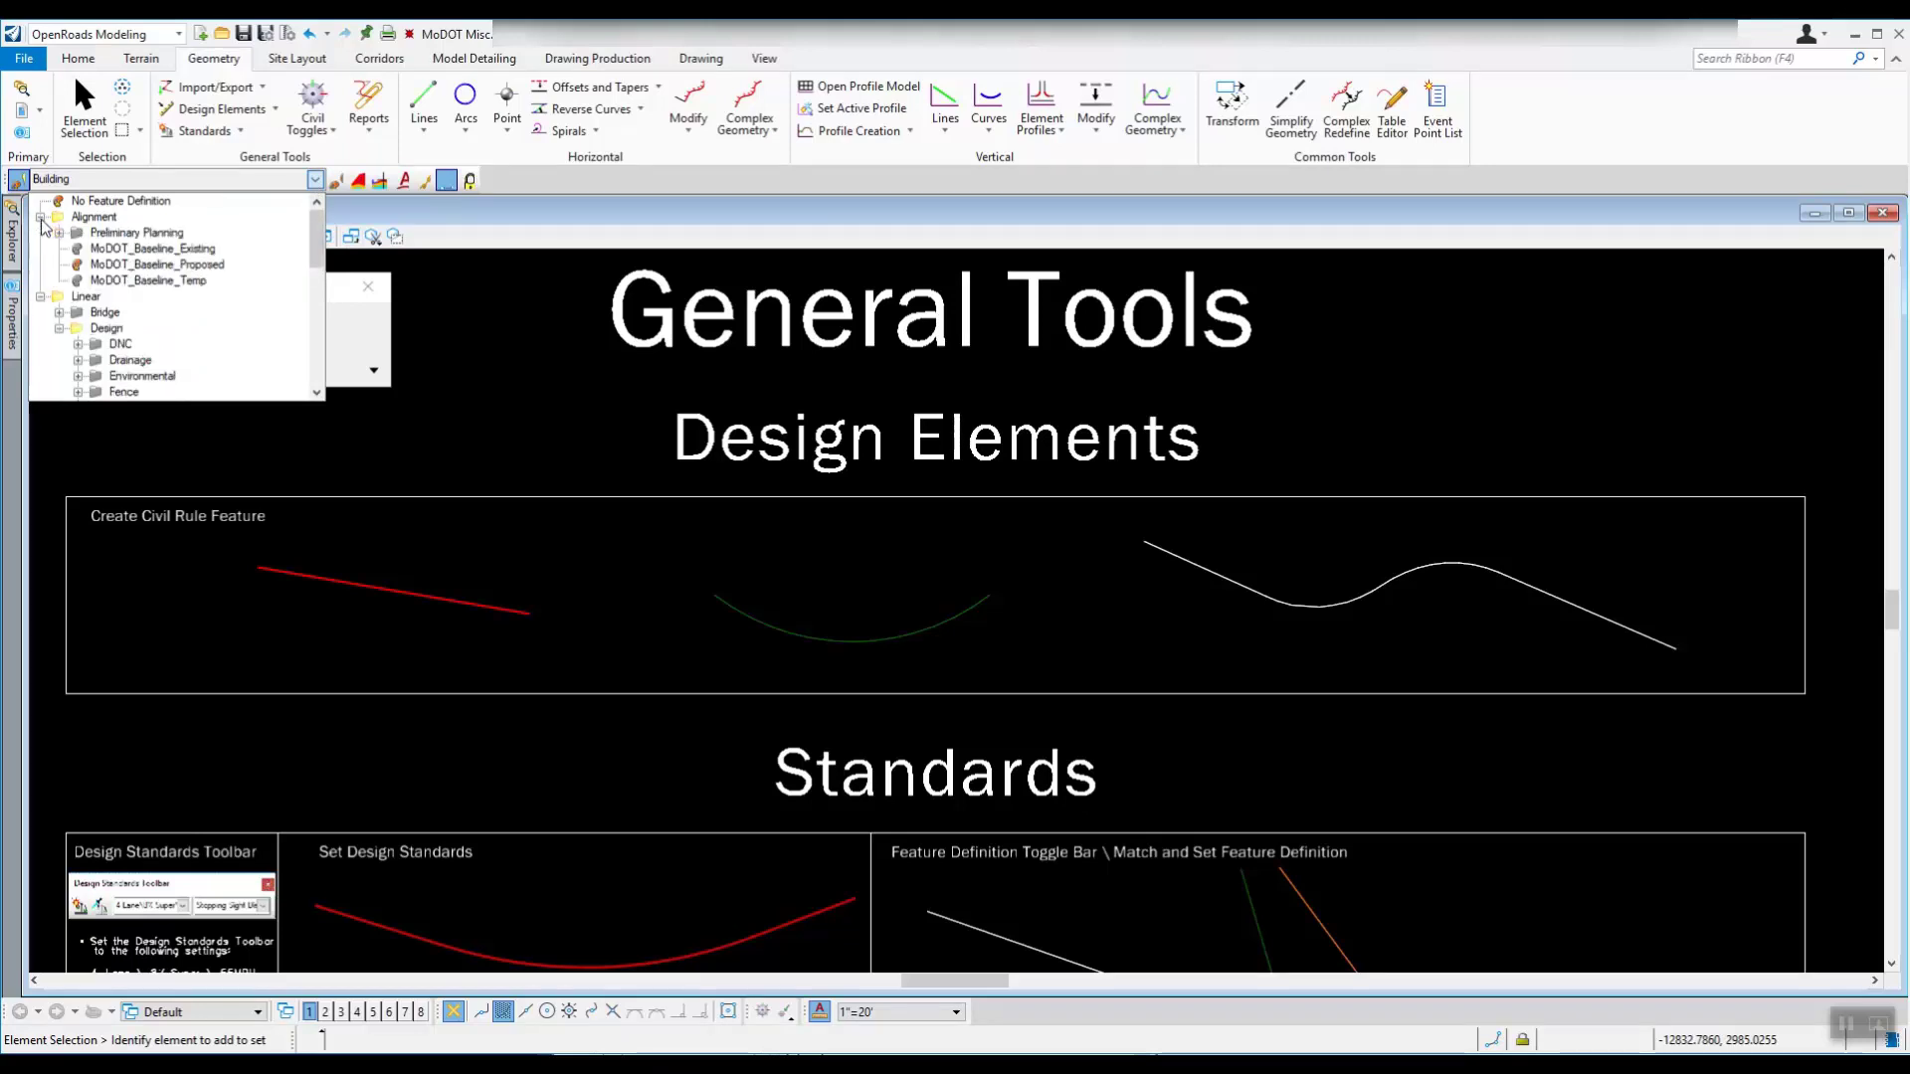
left_click(189, 265)
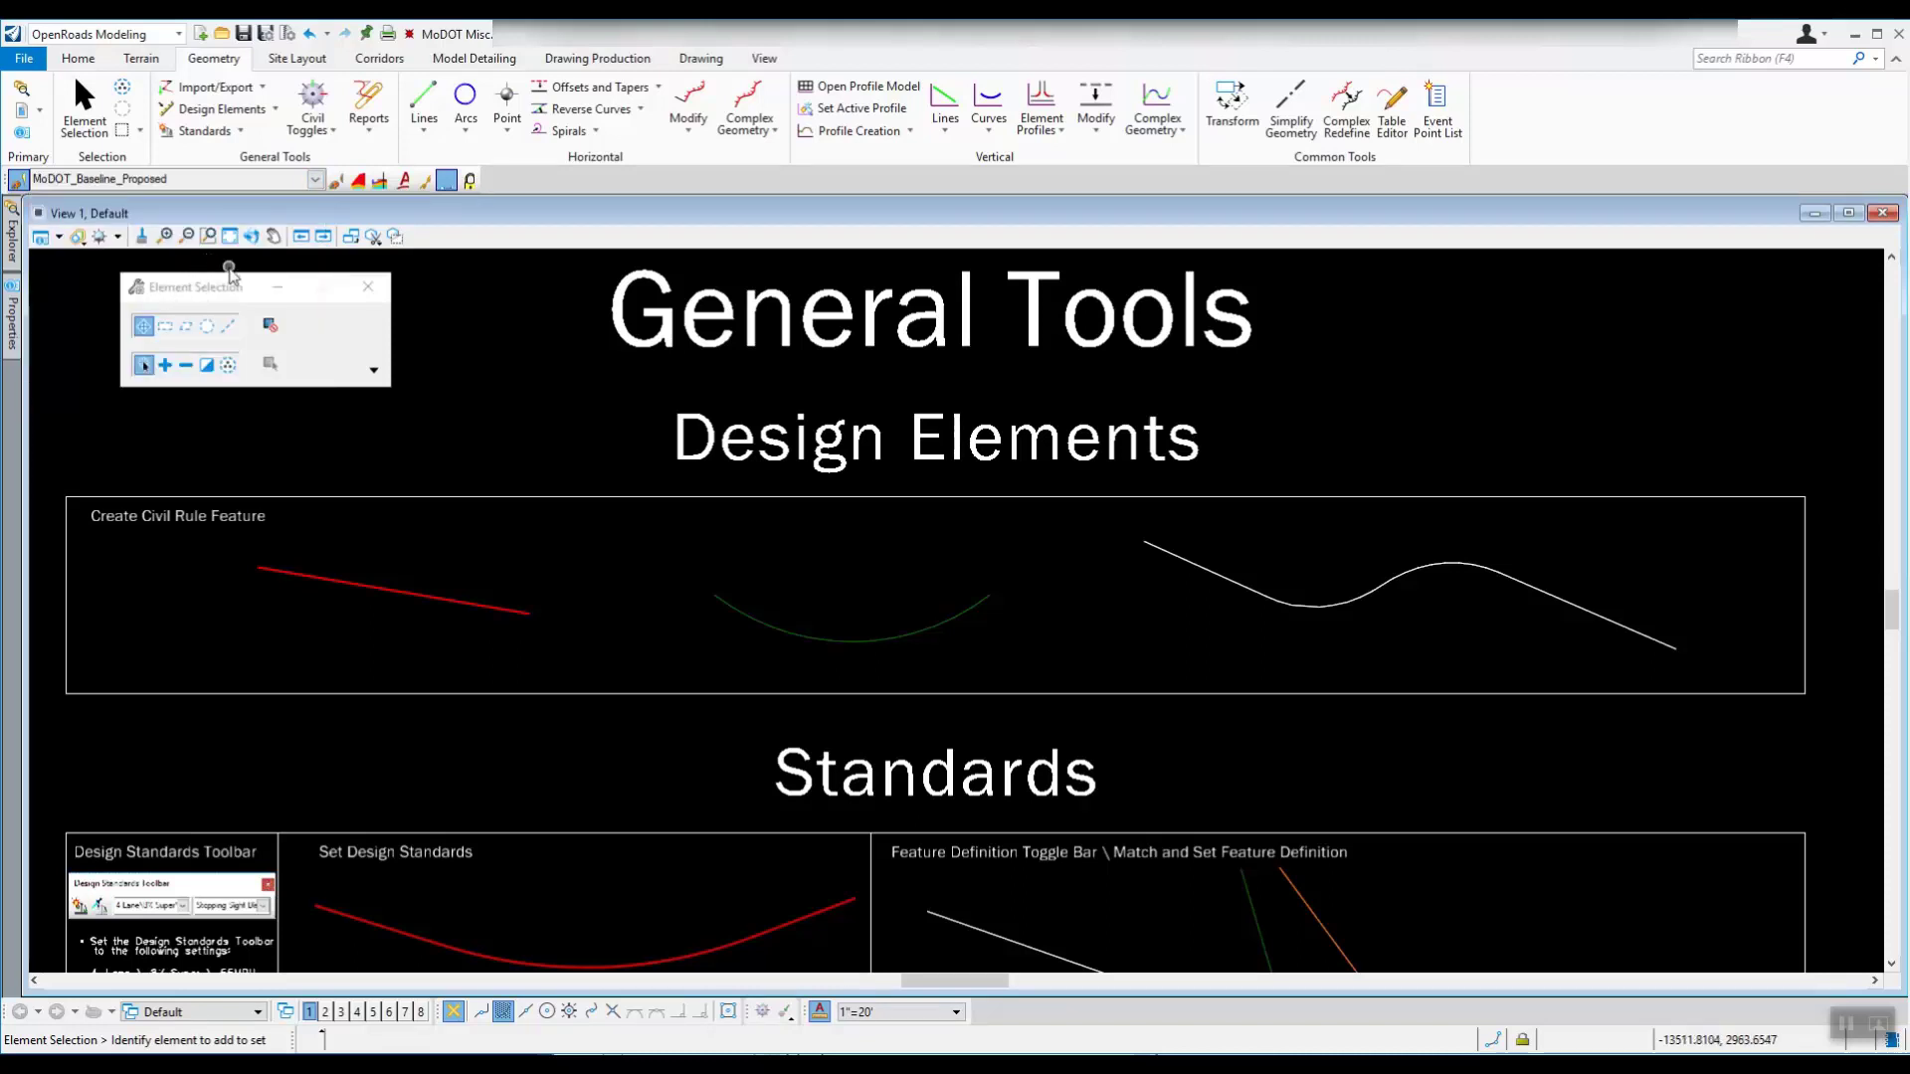
Create a MoDOT_Baseline_Proposed civil rule feature named Baseline Prop on the right-hand complex chain.
left_click(277, 109)
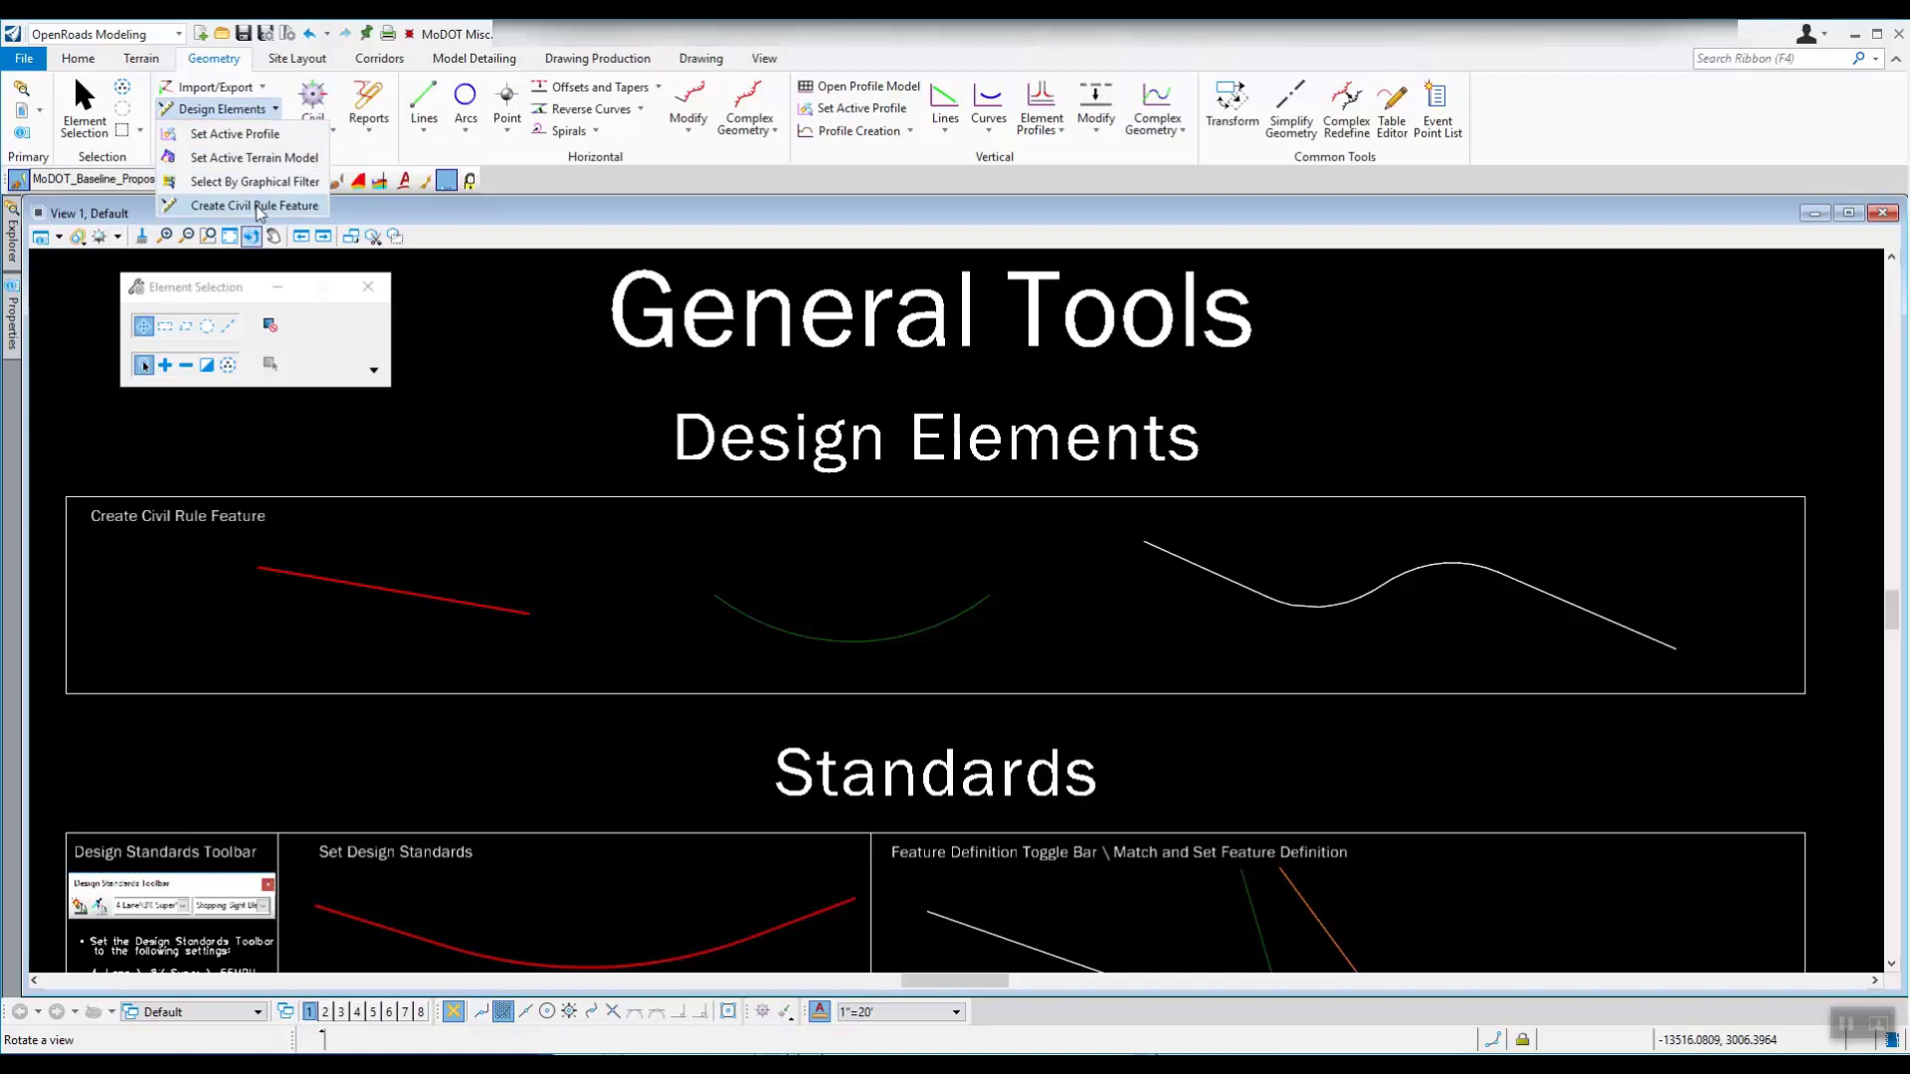
left_click(255, 205)
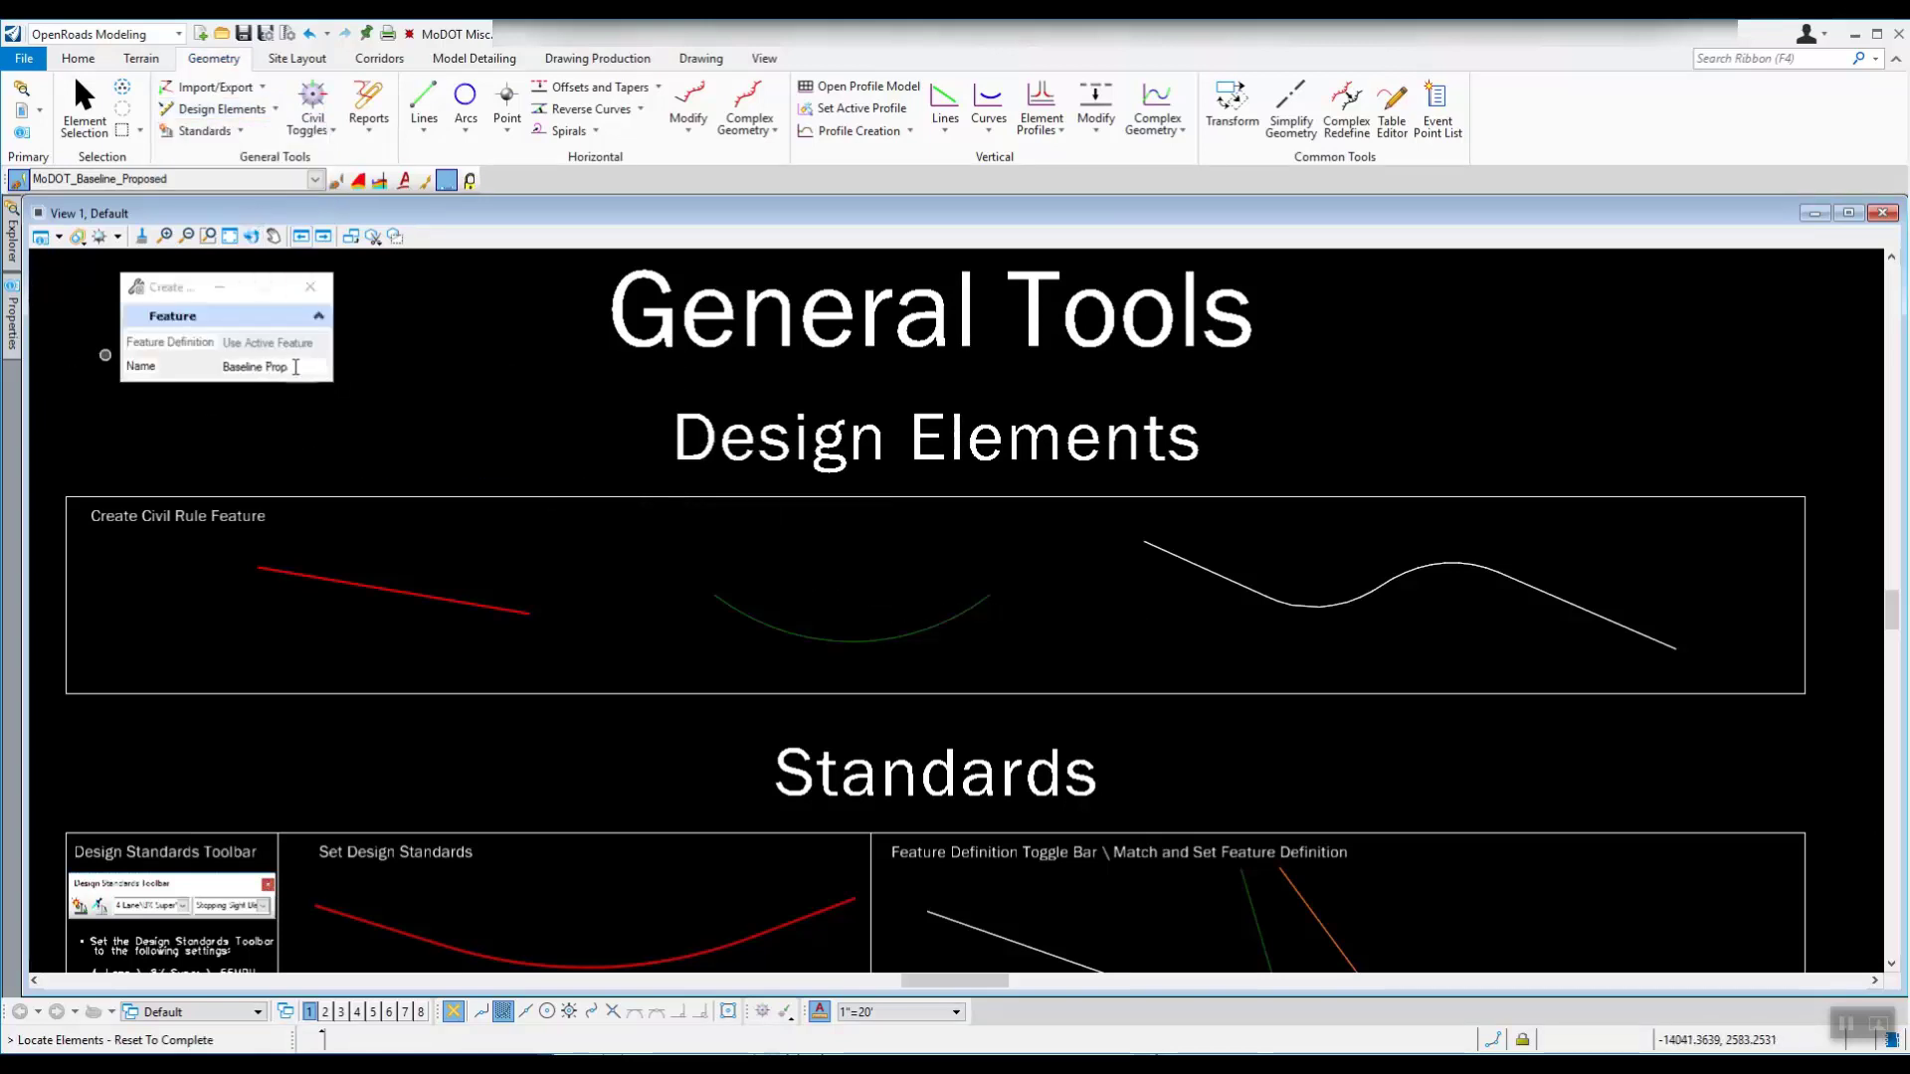
left_click(249, 366)
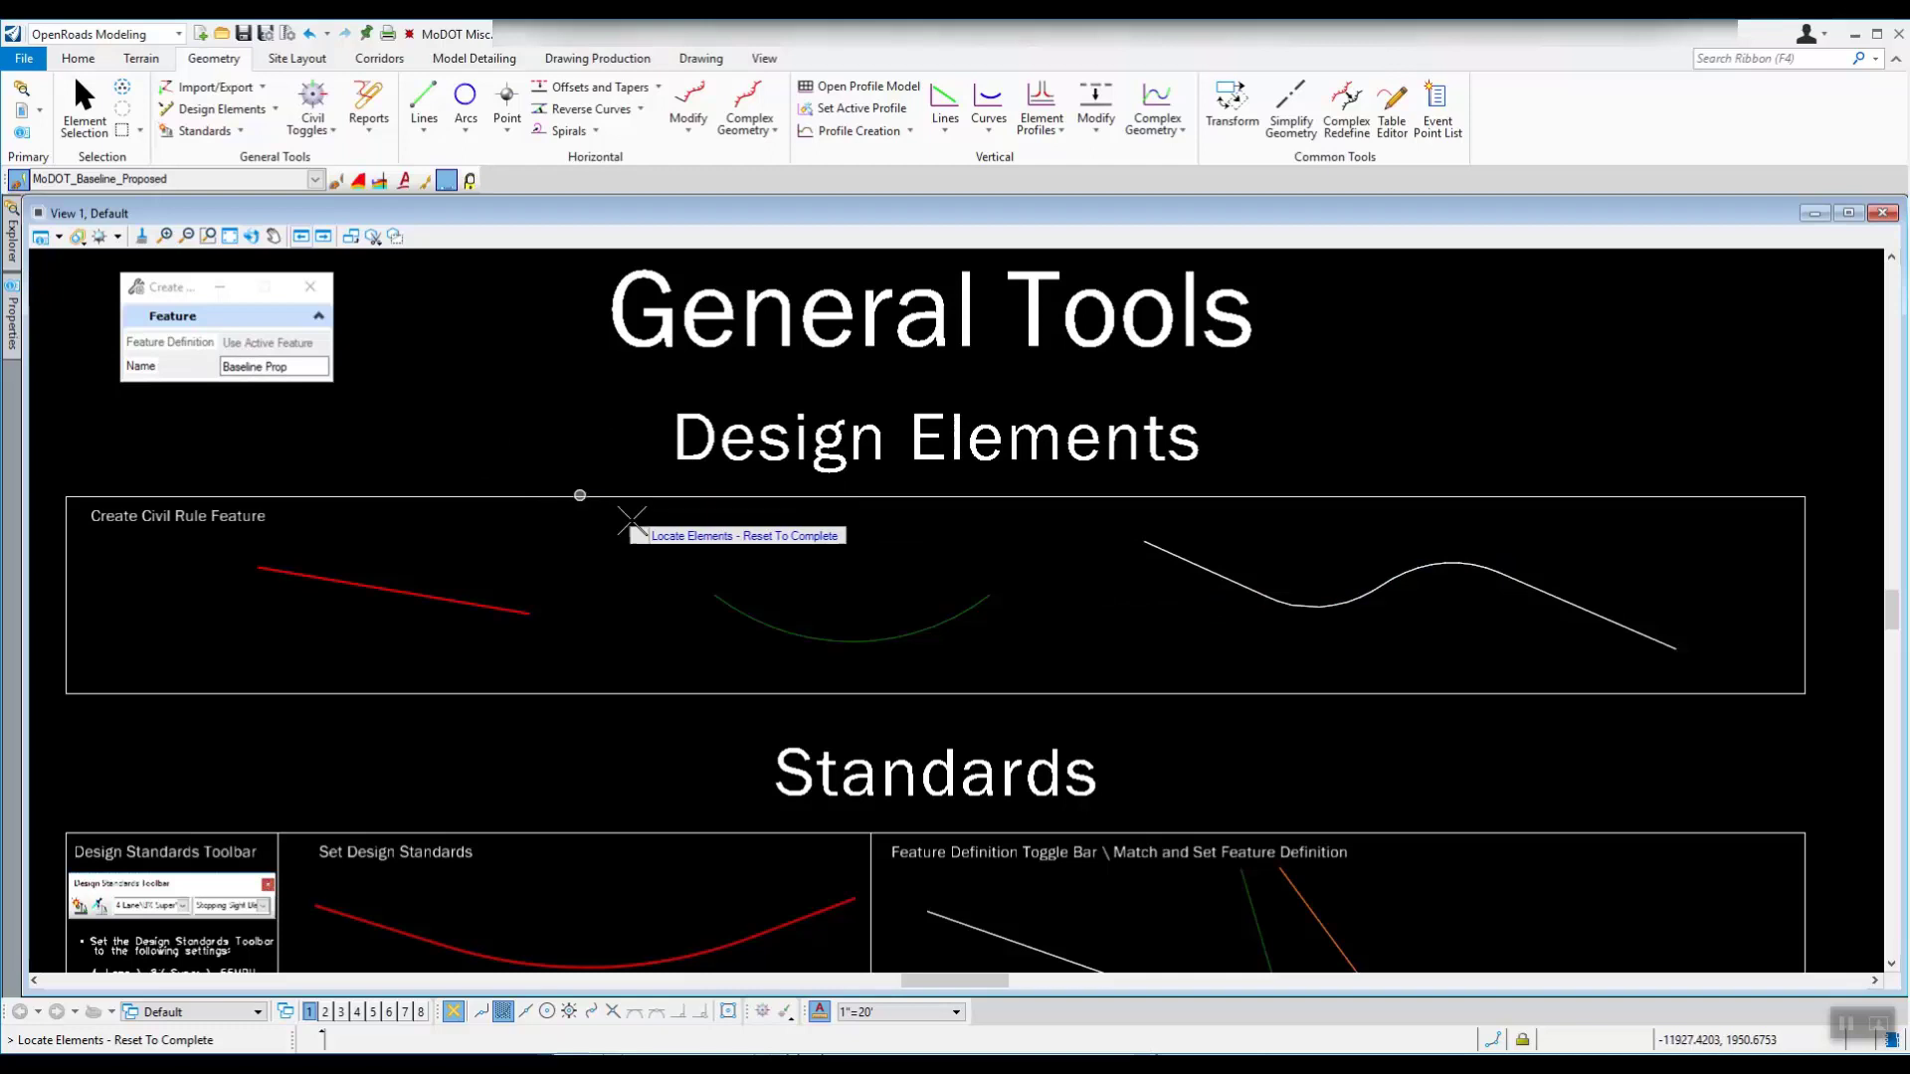
left_click(260, 368)
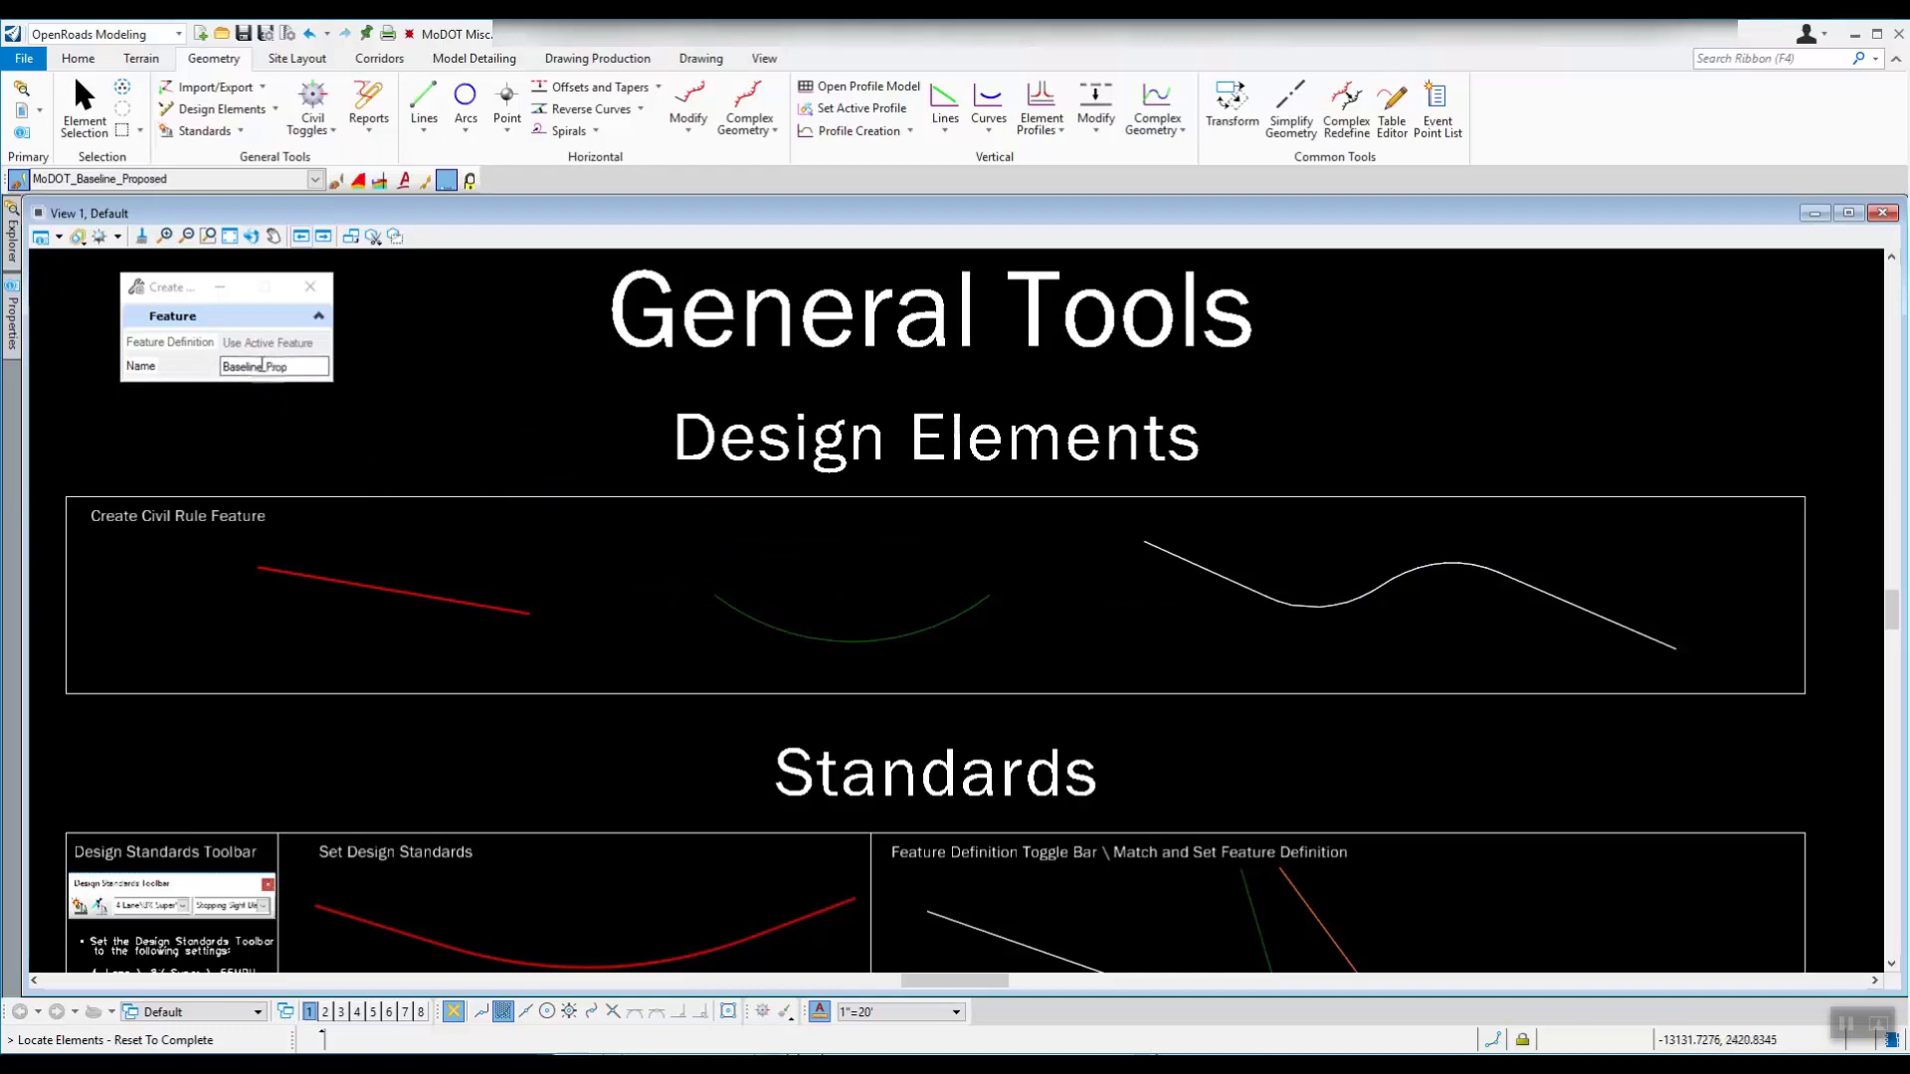
left_click(1160, 546)
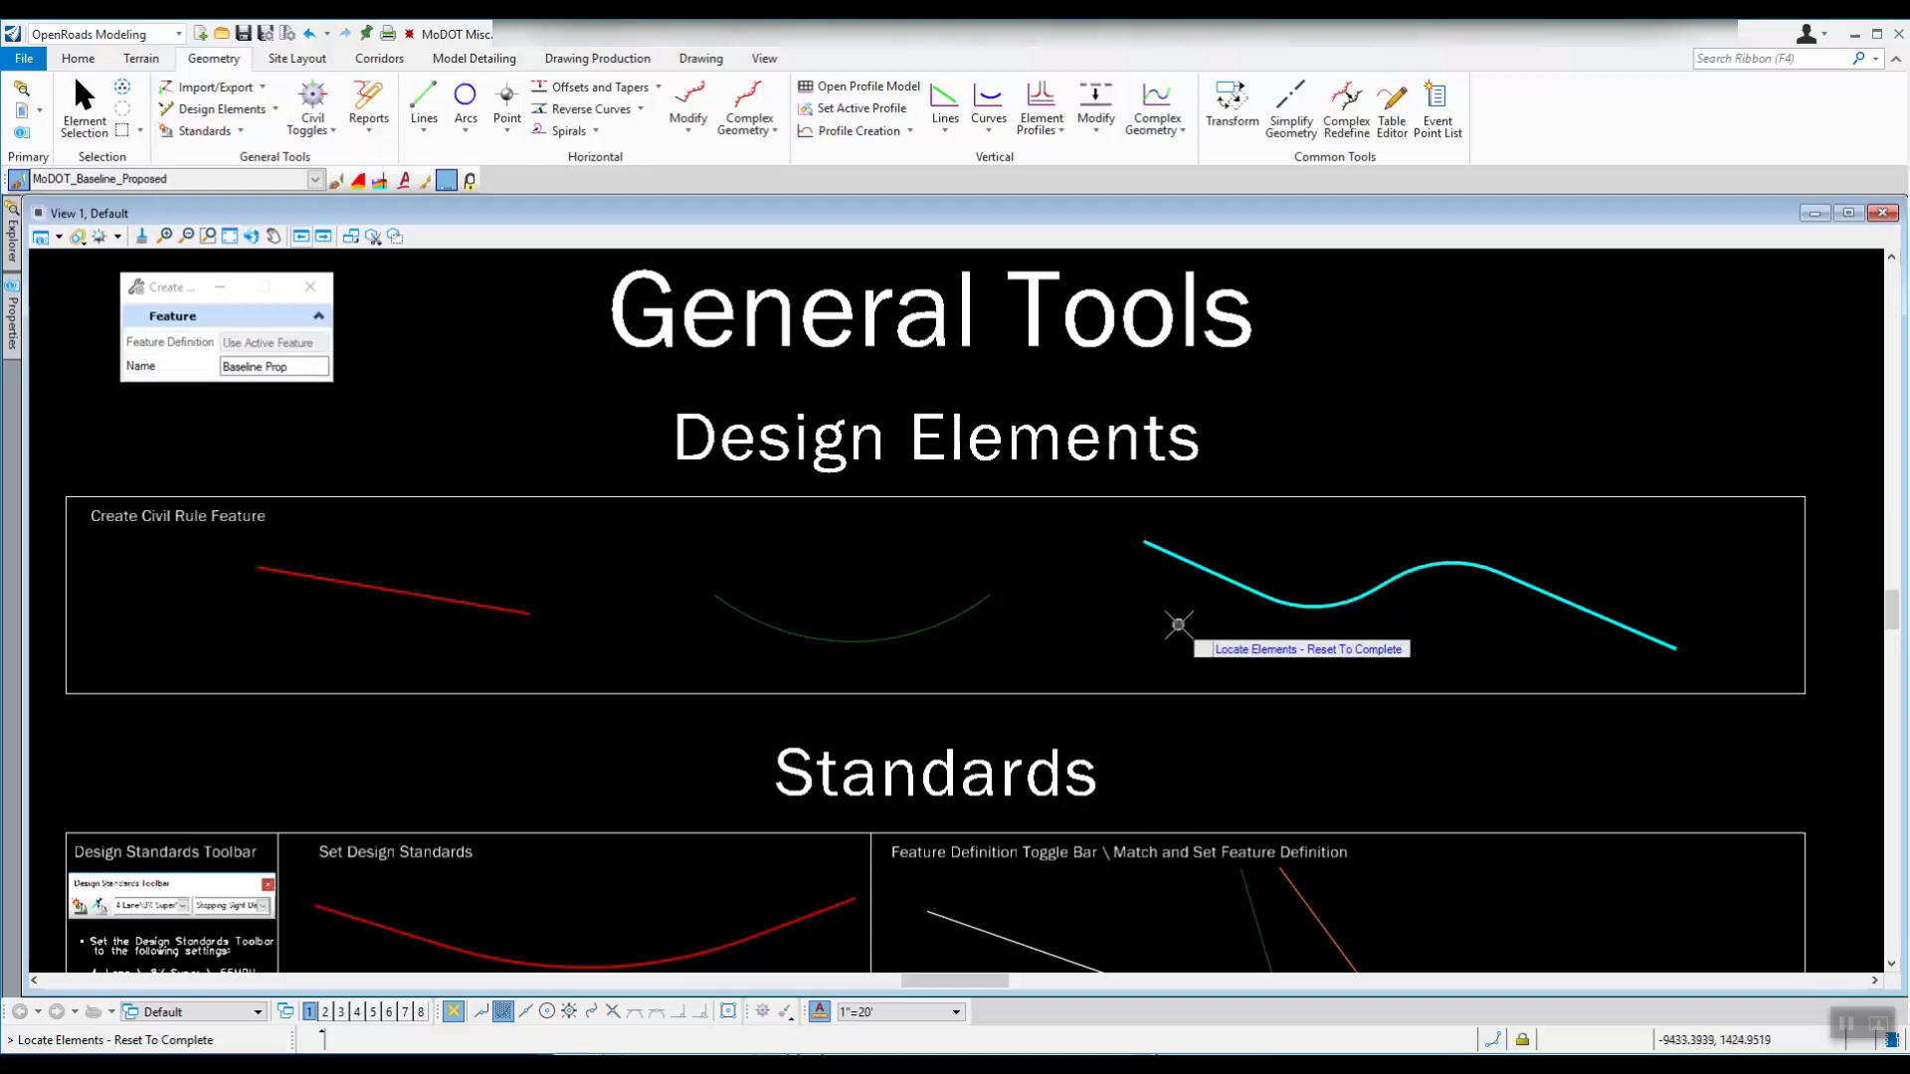
right_click(1173, 624)
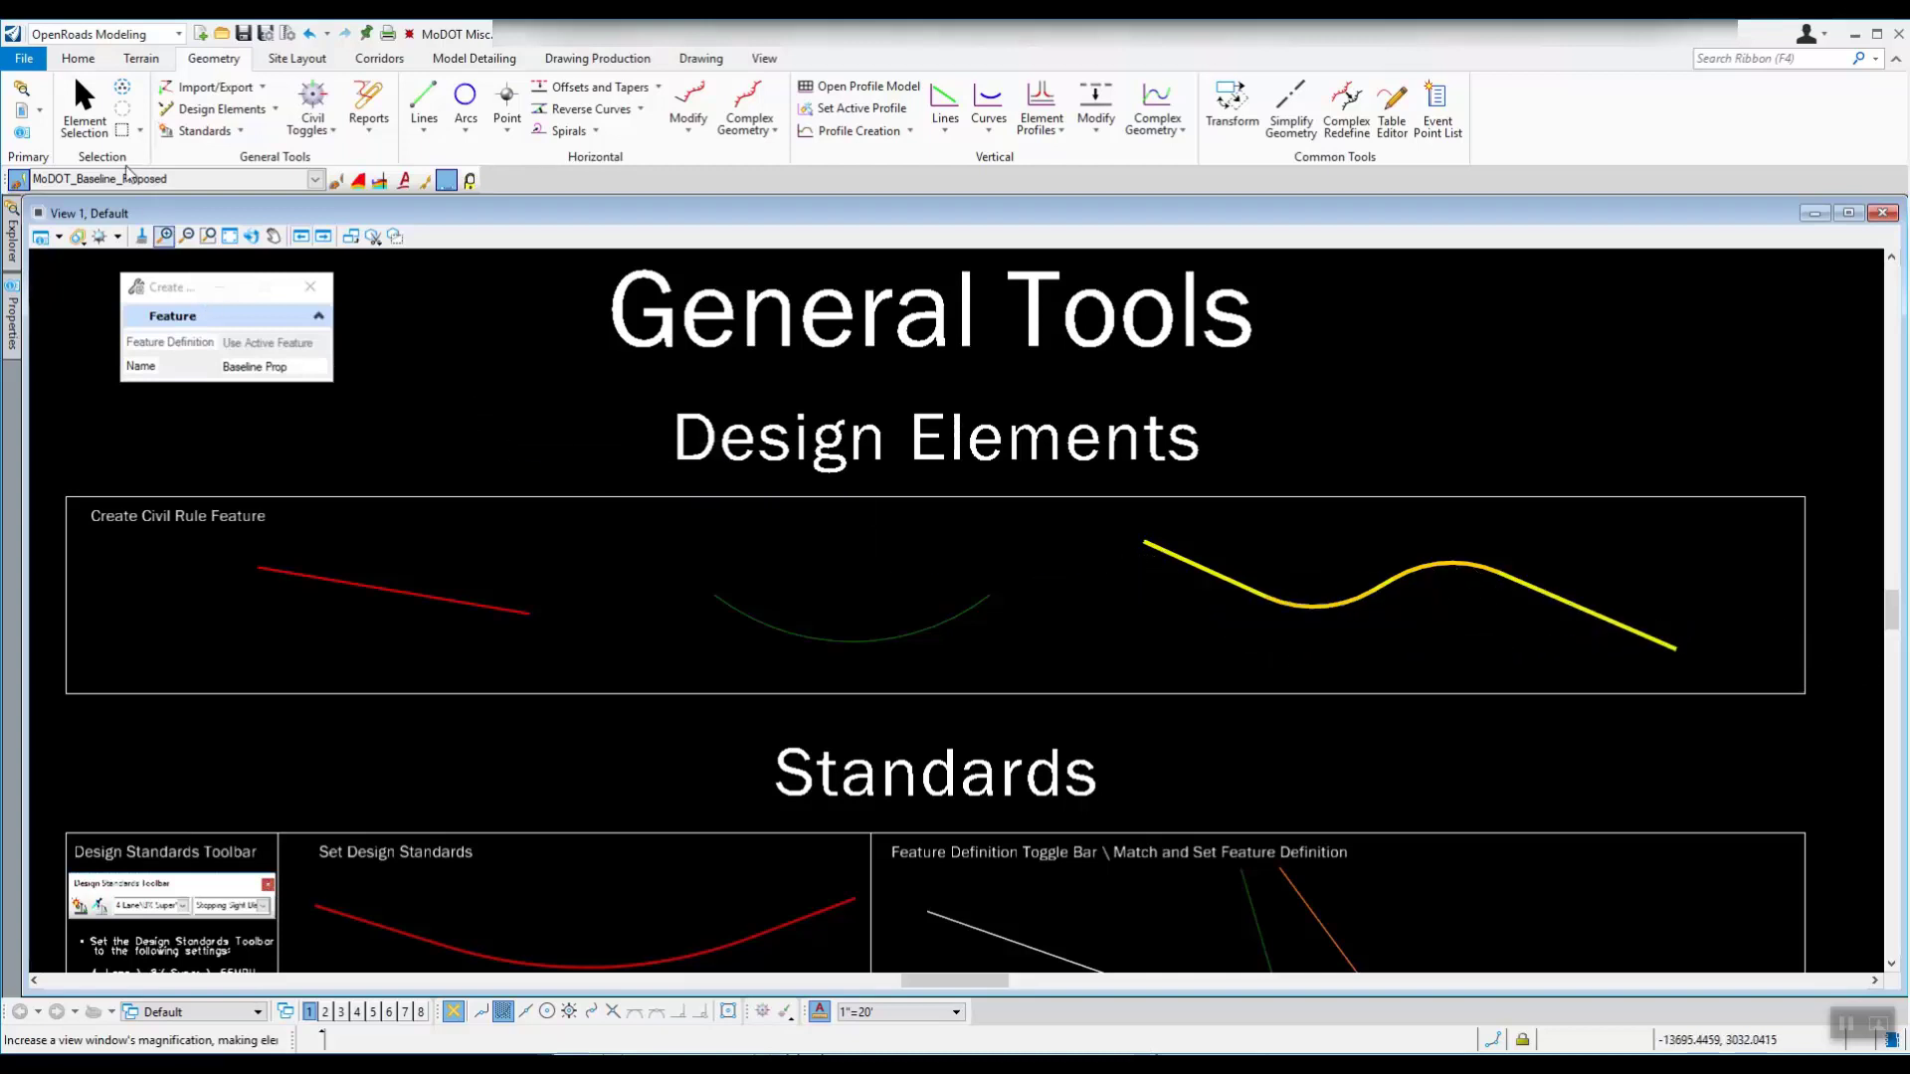
Select the Baseline Prop chain and change its first curve radius from 500' to 400'.
left_click(85, 105)
left_click(1262, 597)
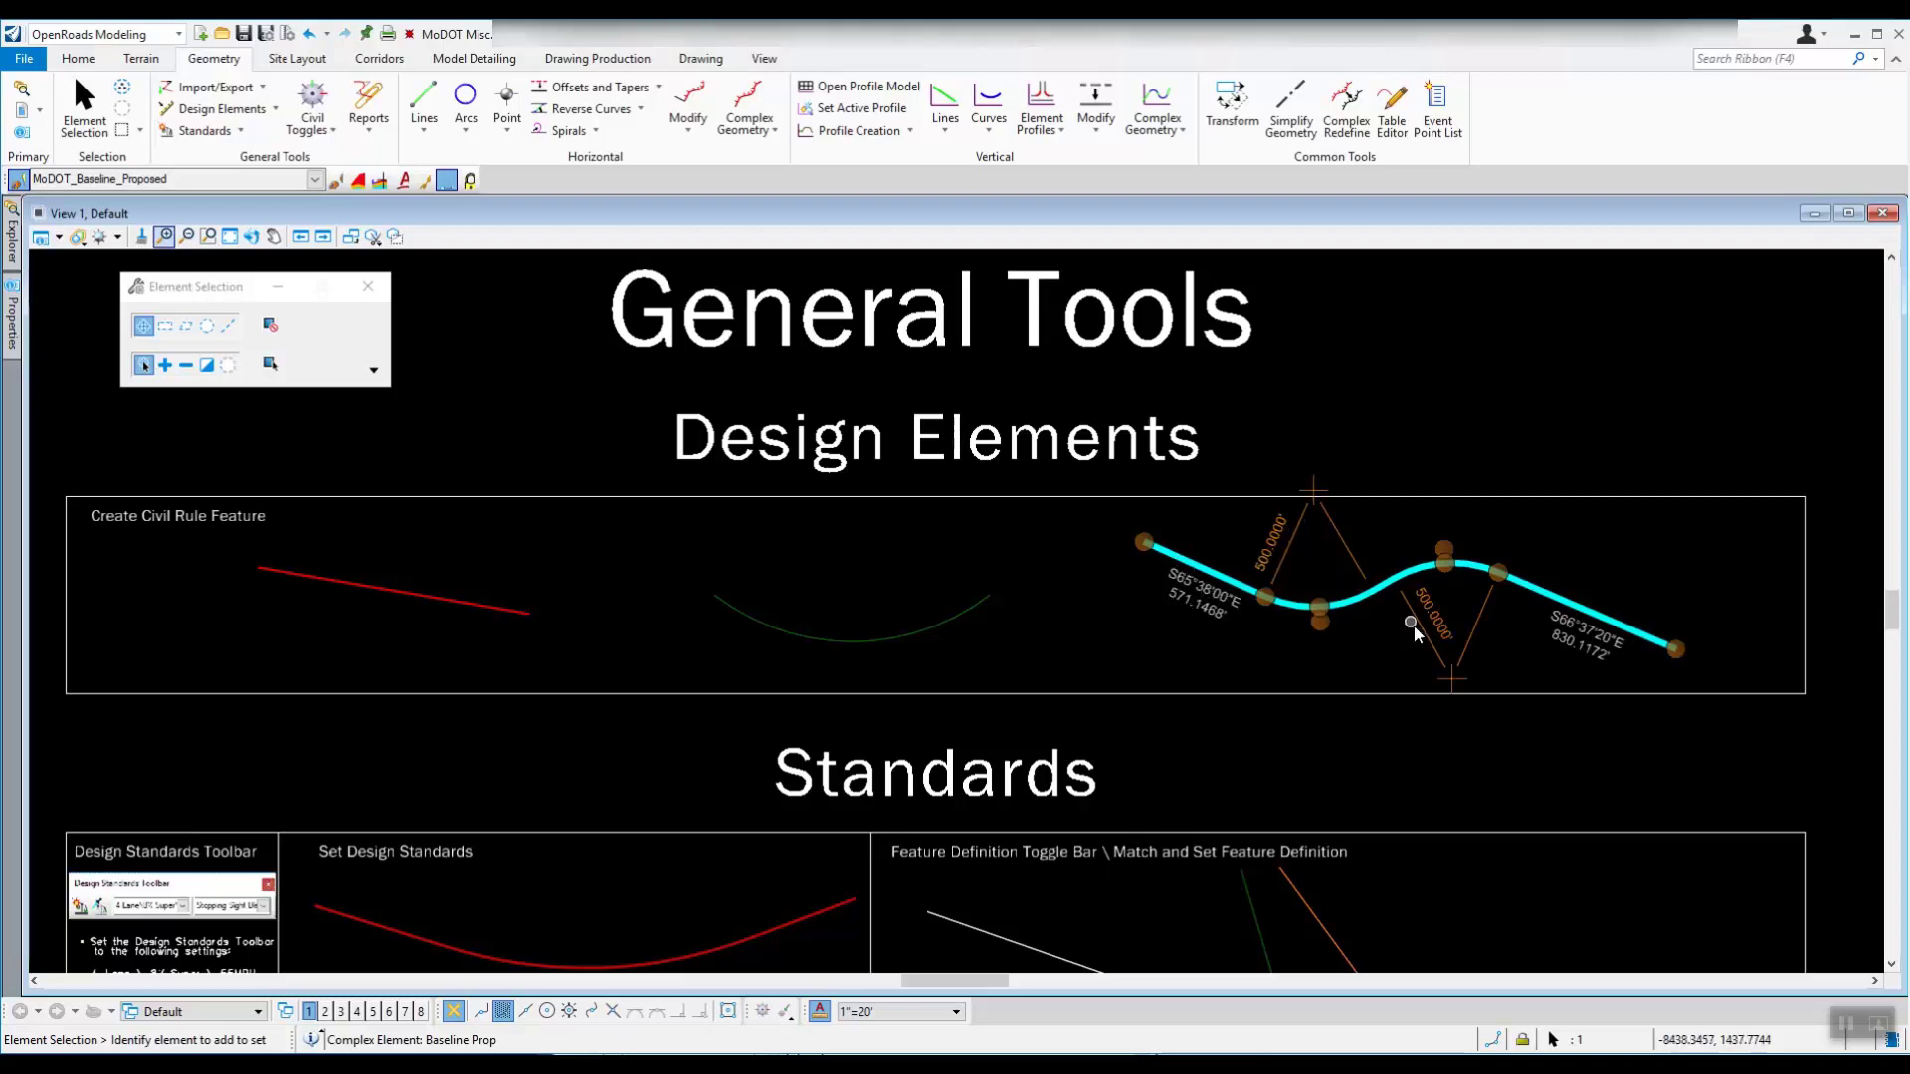
left_click(1201, 611)
left_click(1264, 568)
left_click(1274, 554)
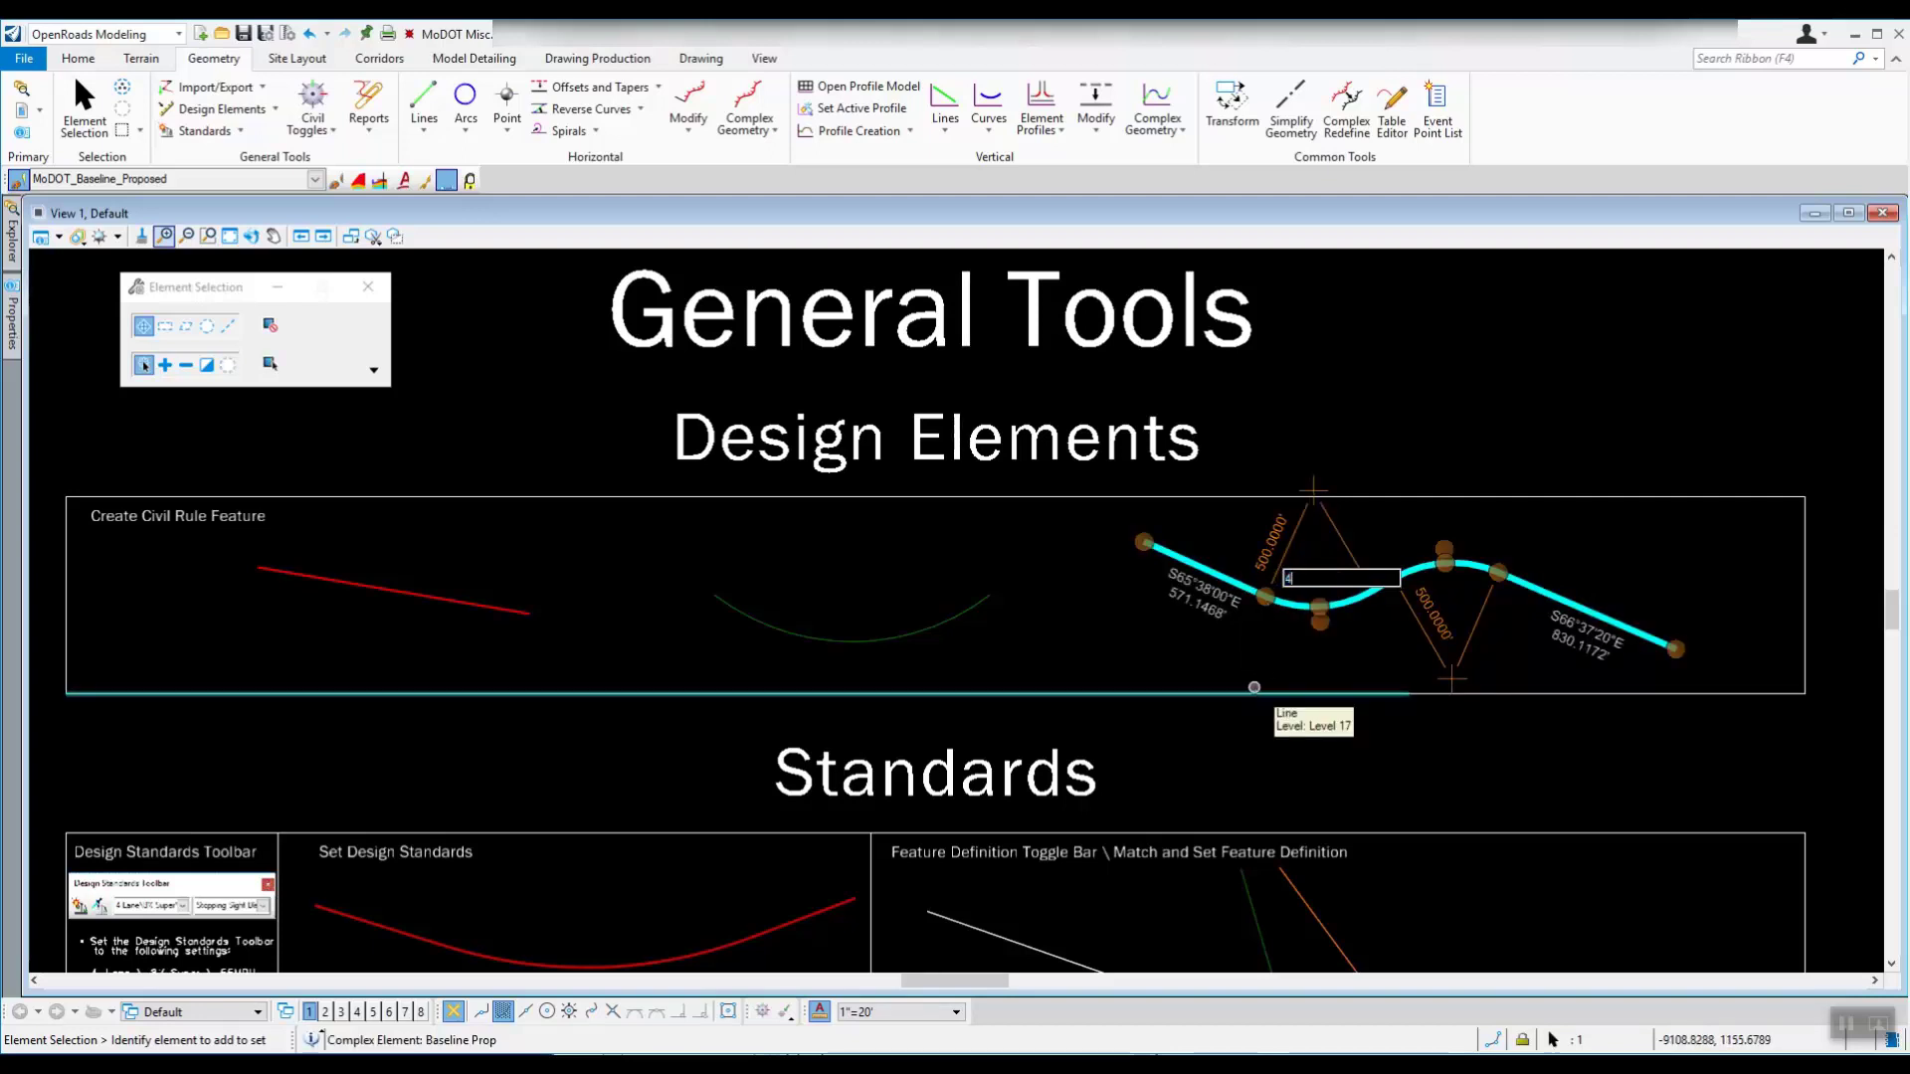
key("Return")
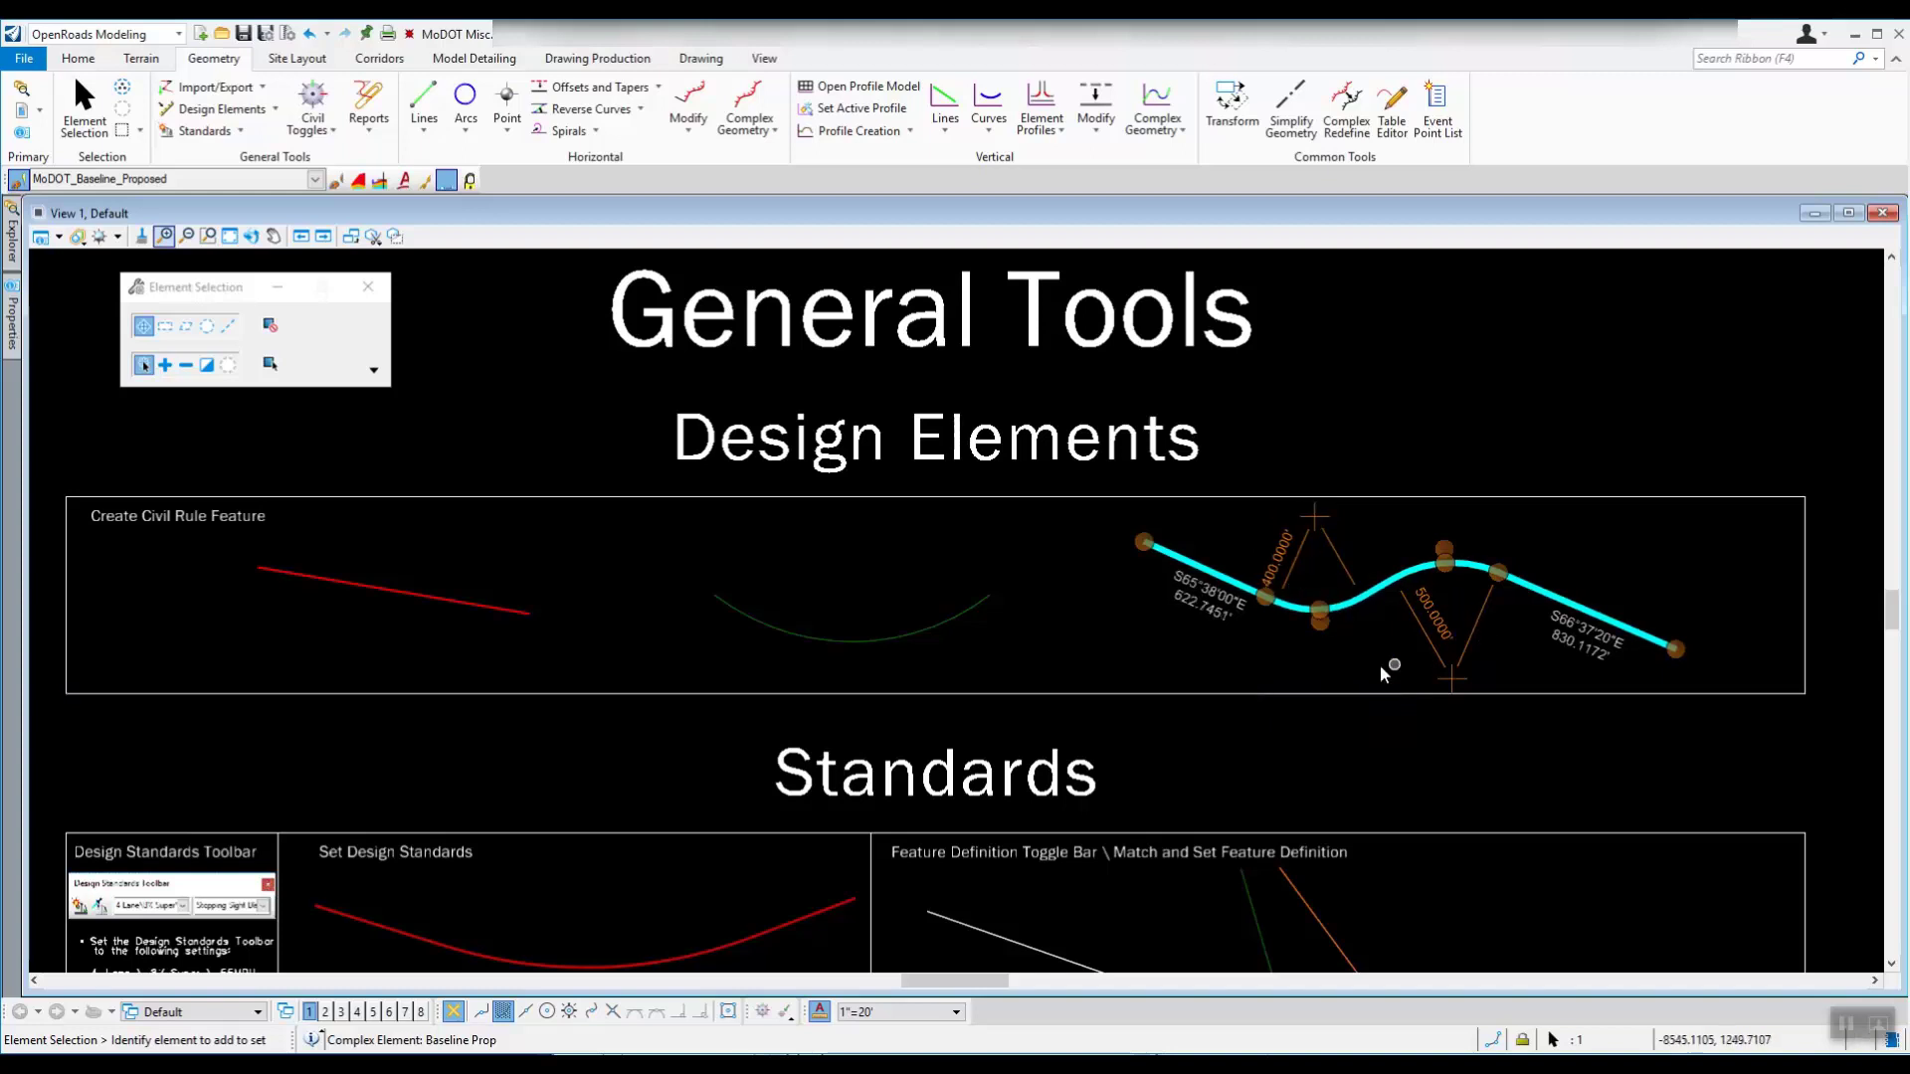
left_click(1225, 587)
scroll(1291, 624, "up", 6)
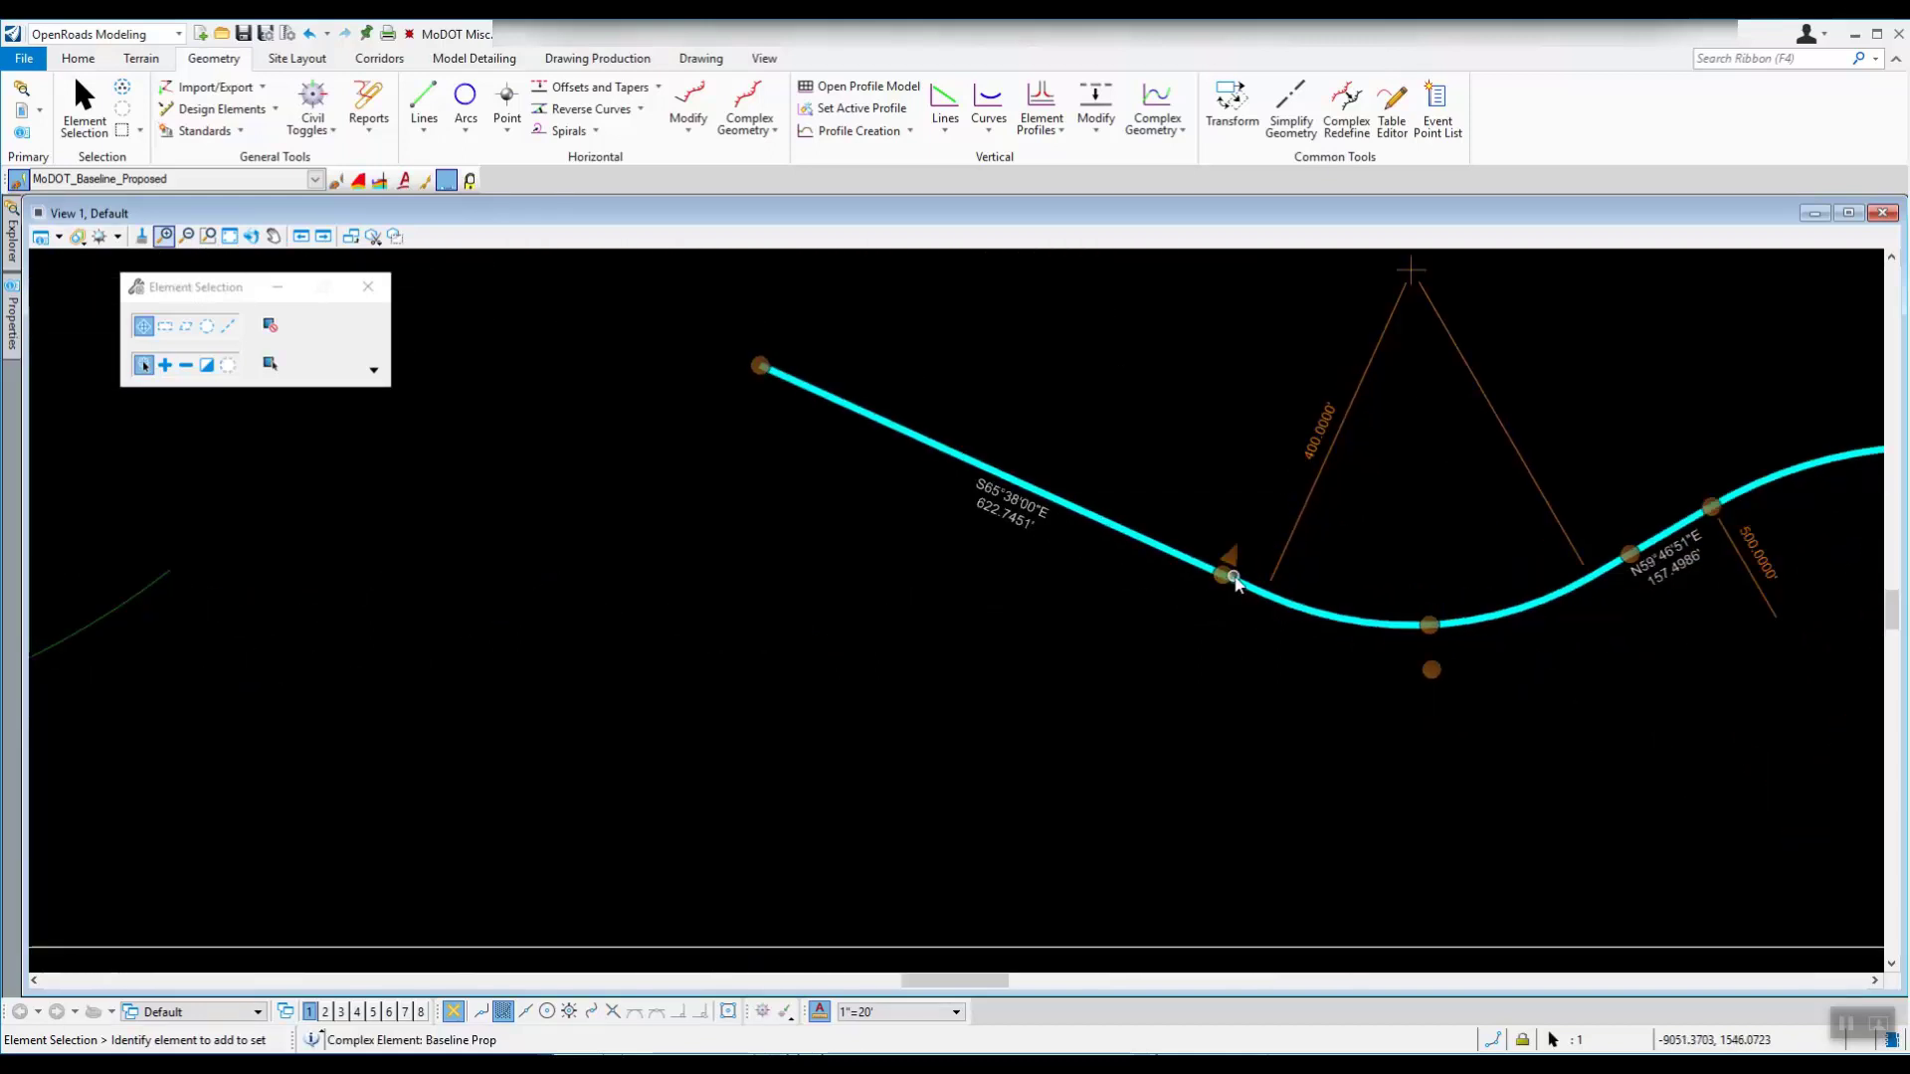
left_click(1371, 639)
left_click(1317, 625)
left_click(1373, 656)
left_click(1215, 583)
left_click(1019, 517)
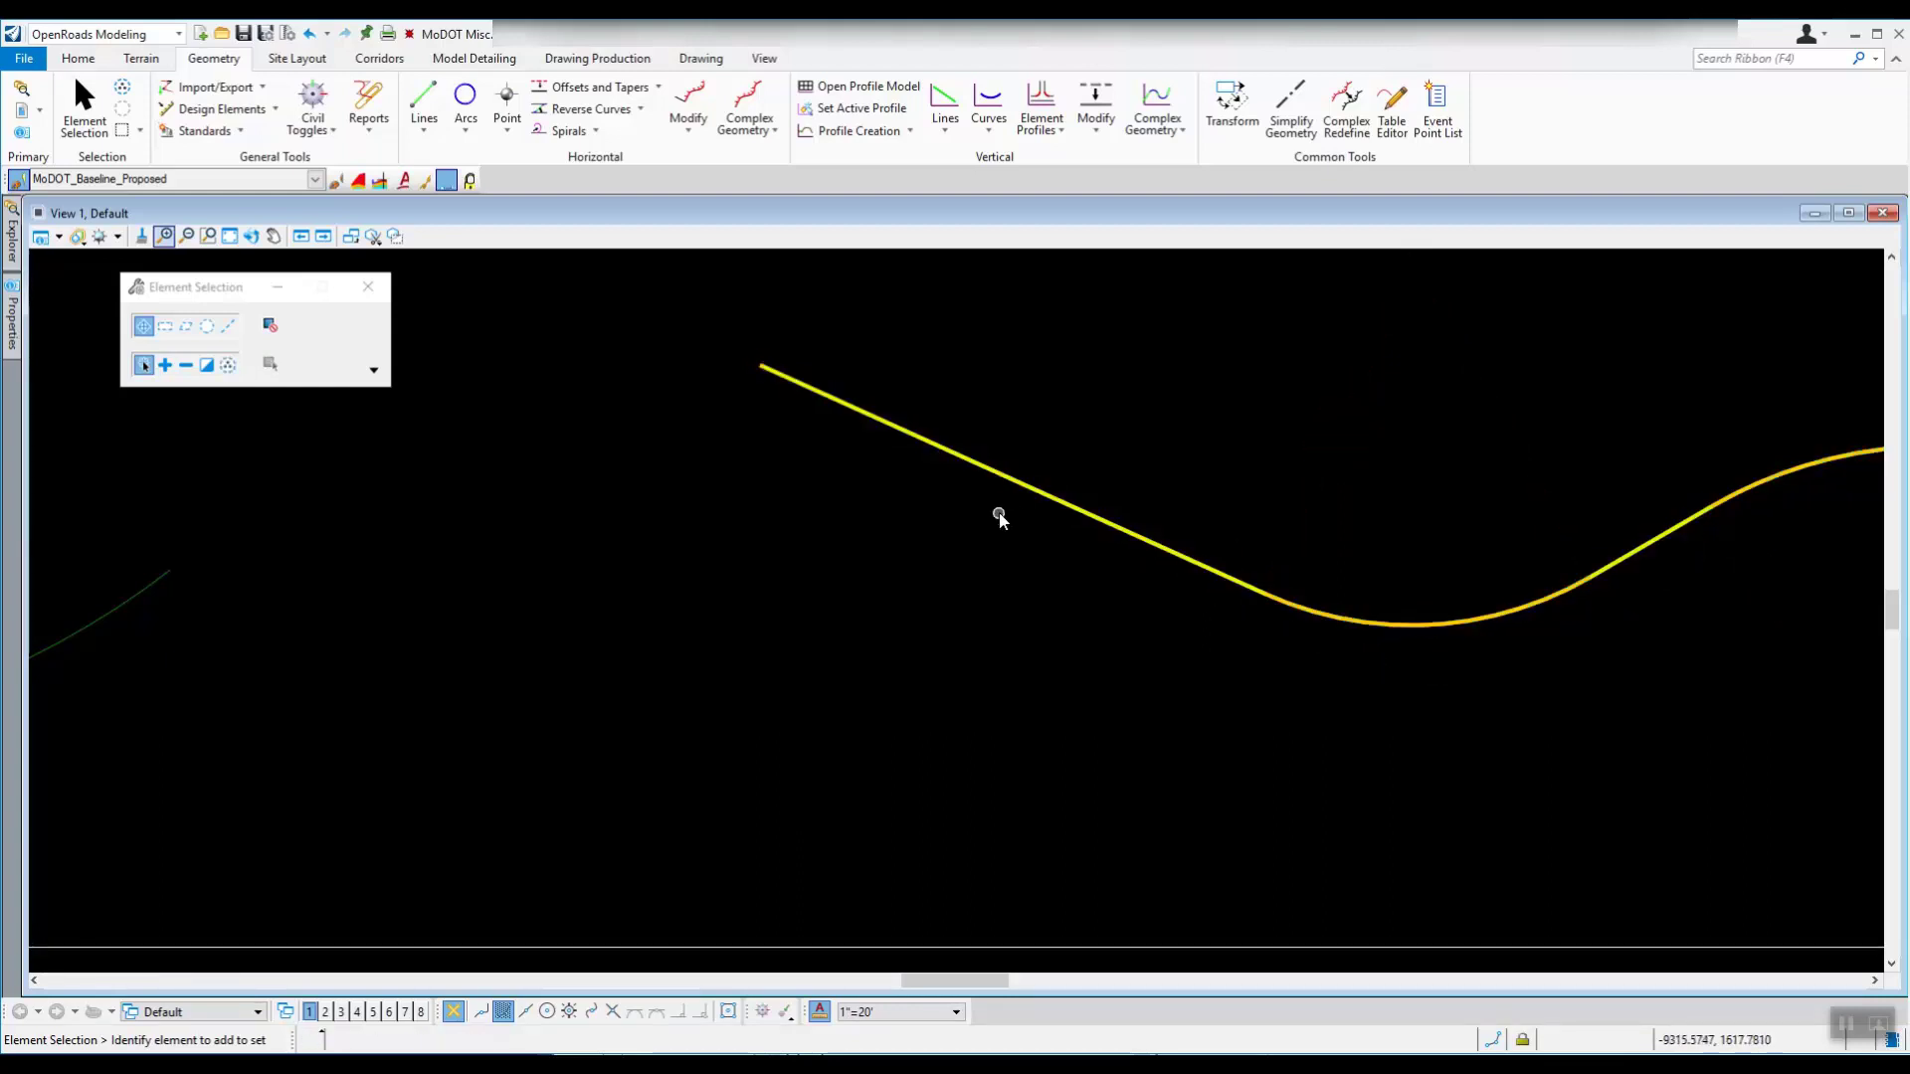
left_click(1052, 530)
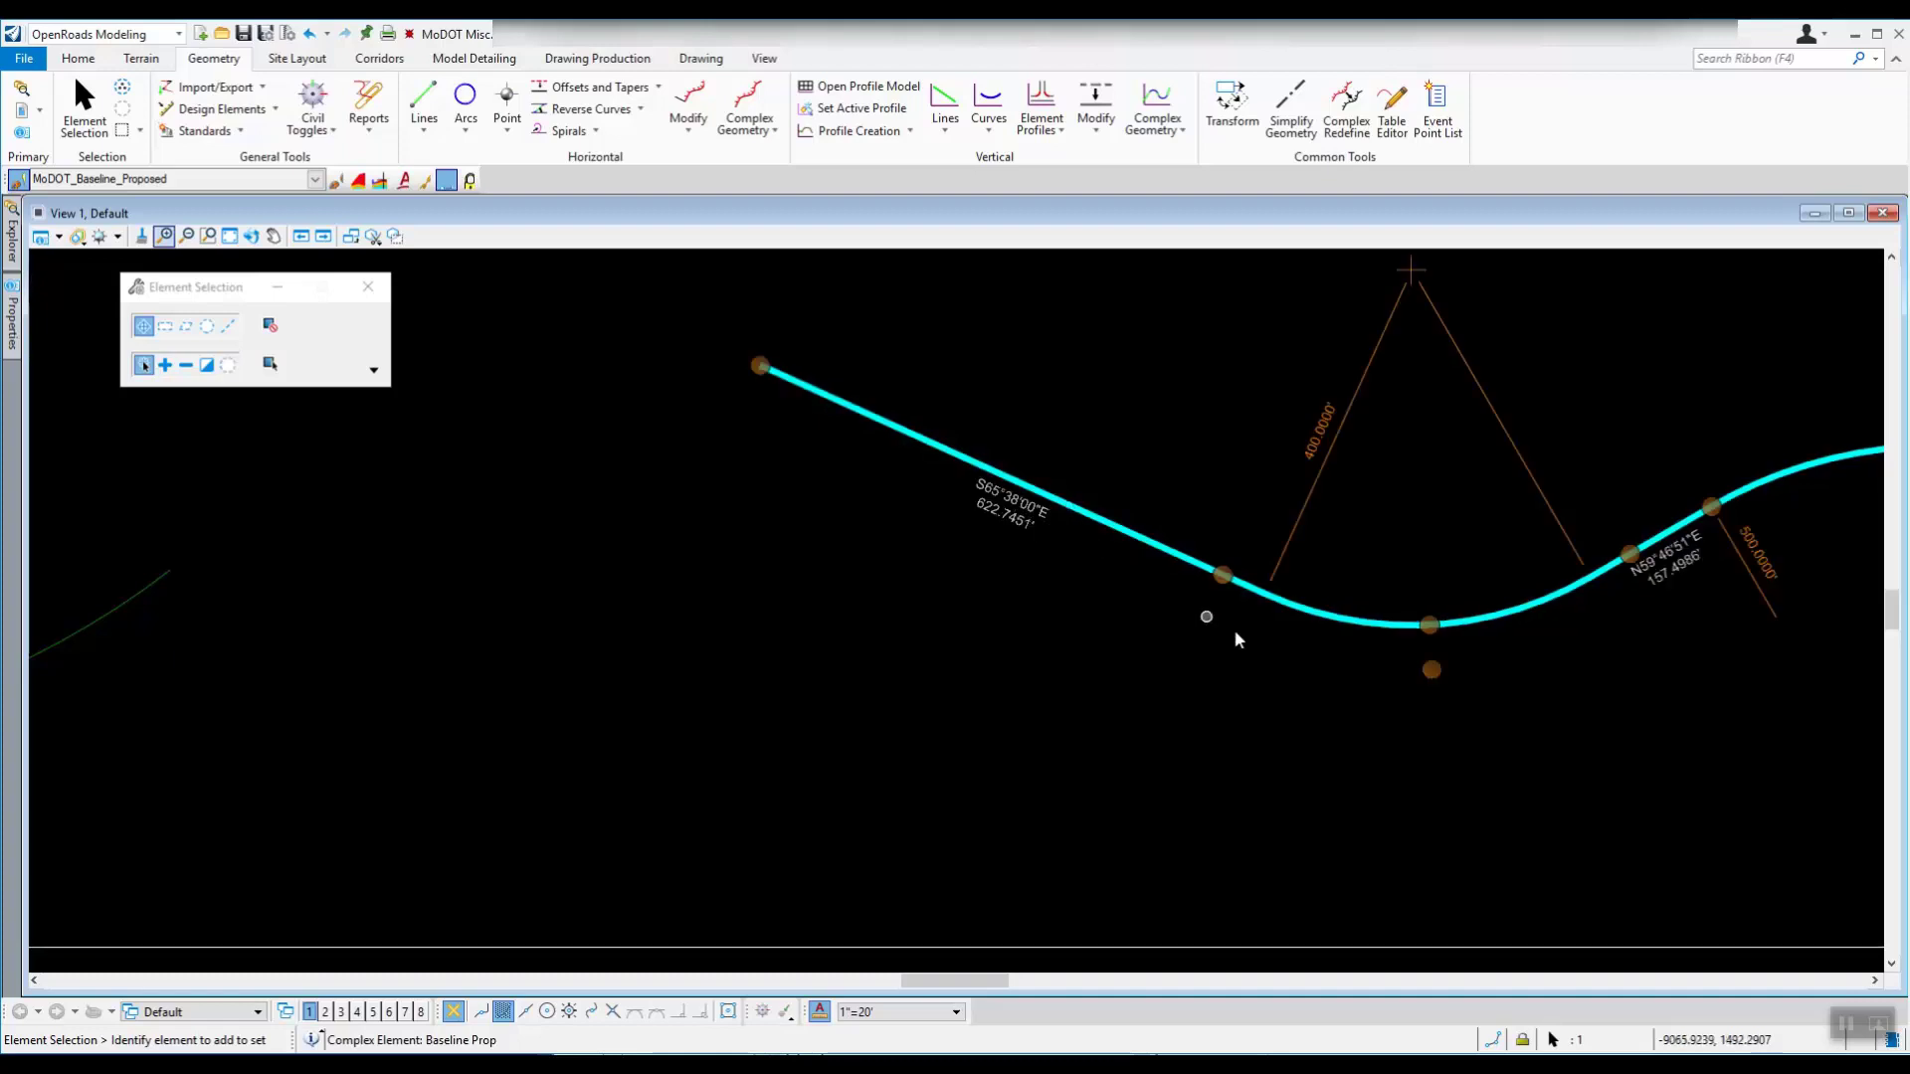
left_click(1249, 661)
scroll(1289, 682, "down", 4)
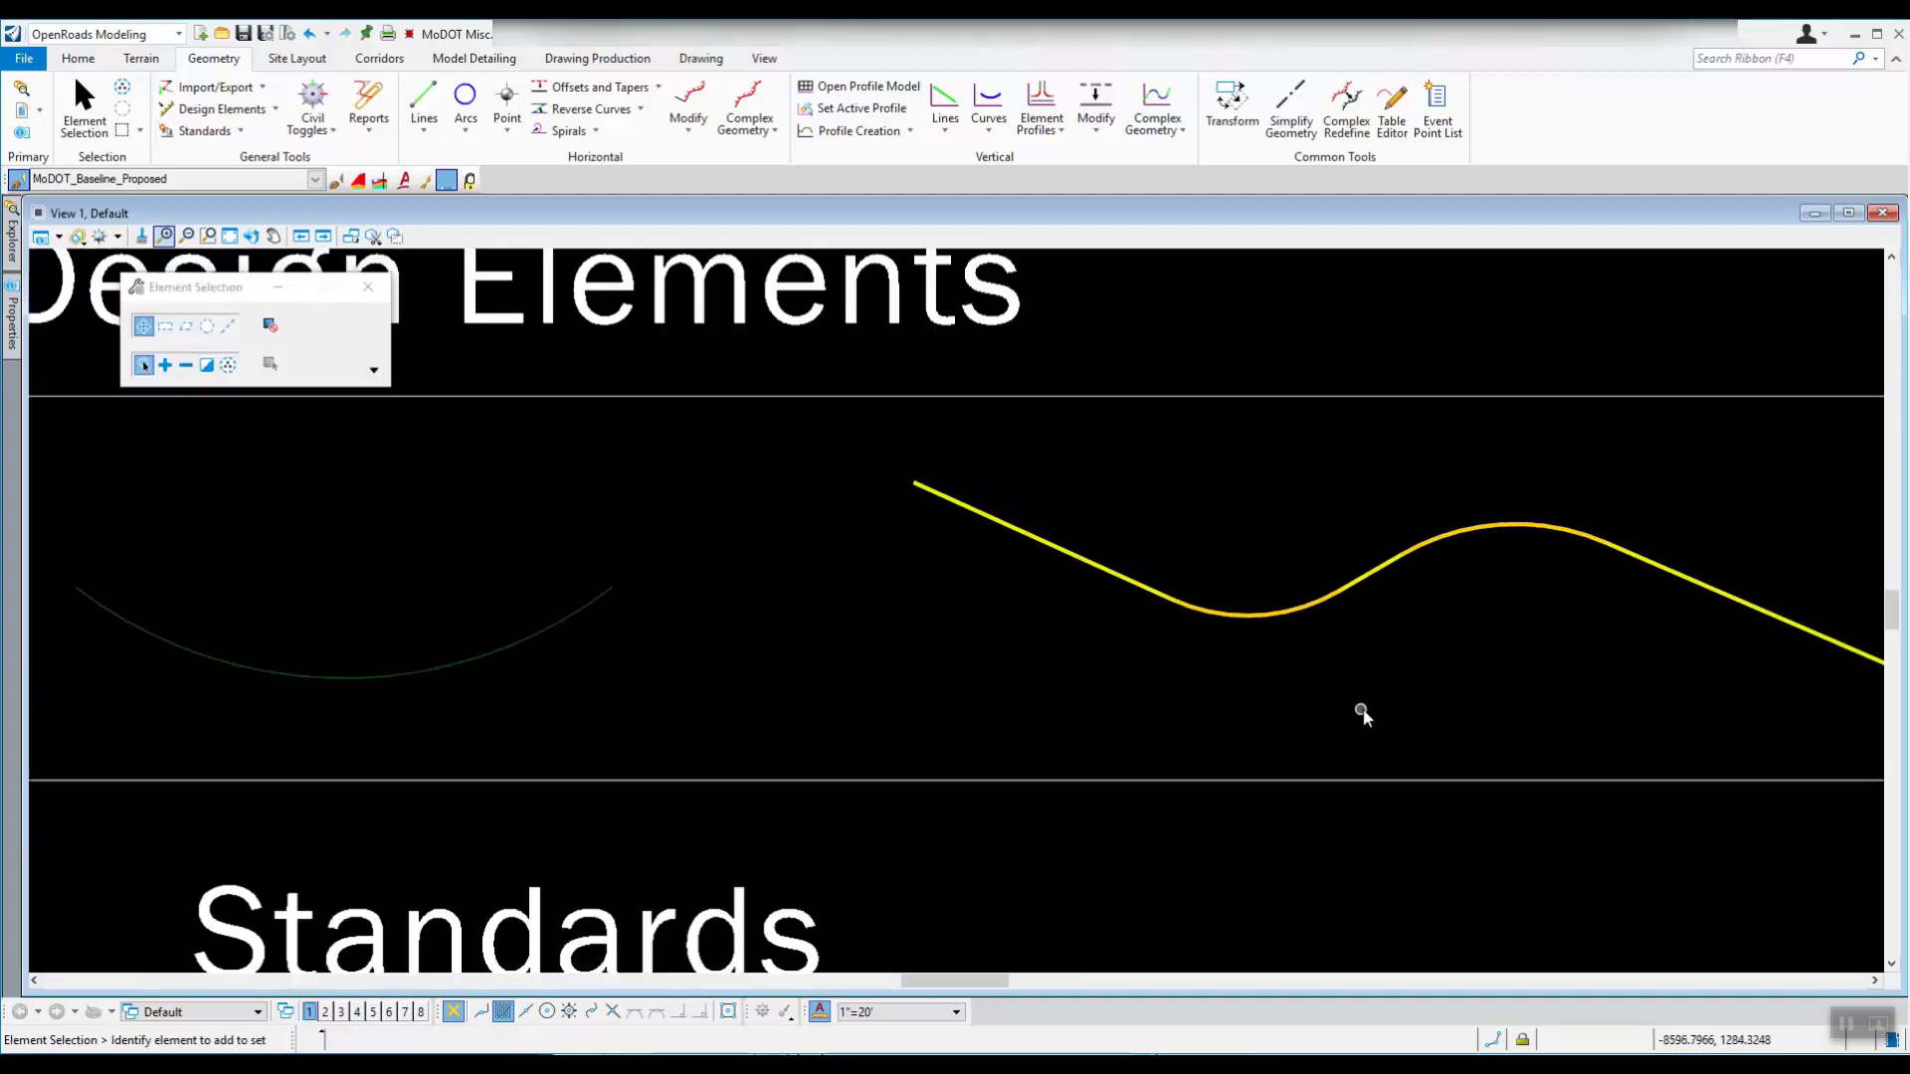